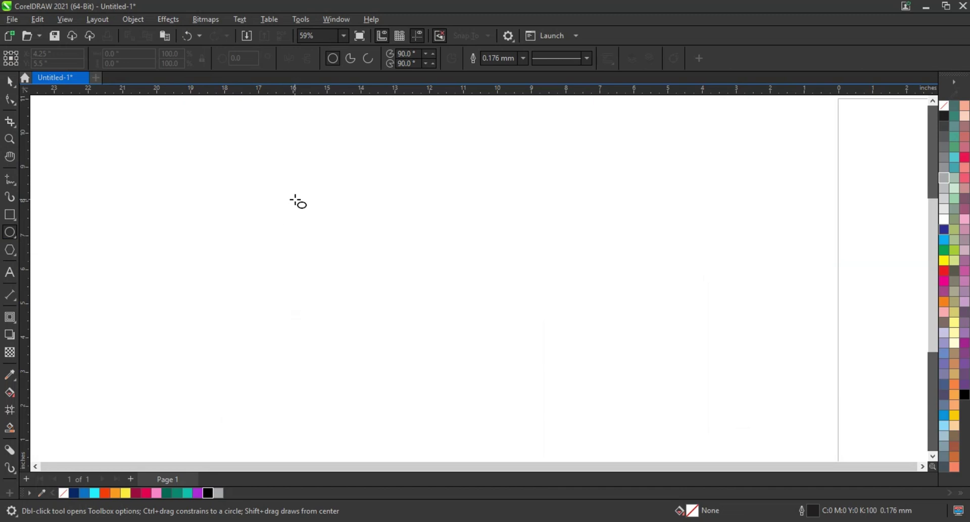
- Draw a circle, zoom in, scale it to about 81% and fill it dark blue
{"action": "left_click_drag", "start_coordinate": [295, 199], "coordinate": [348, 334]}
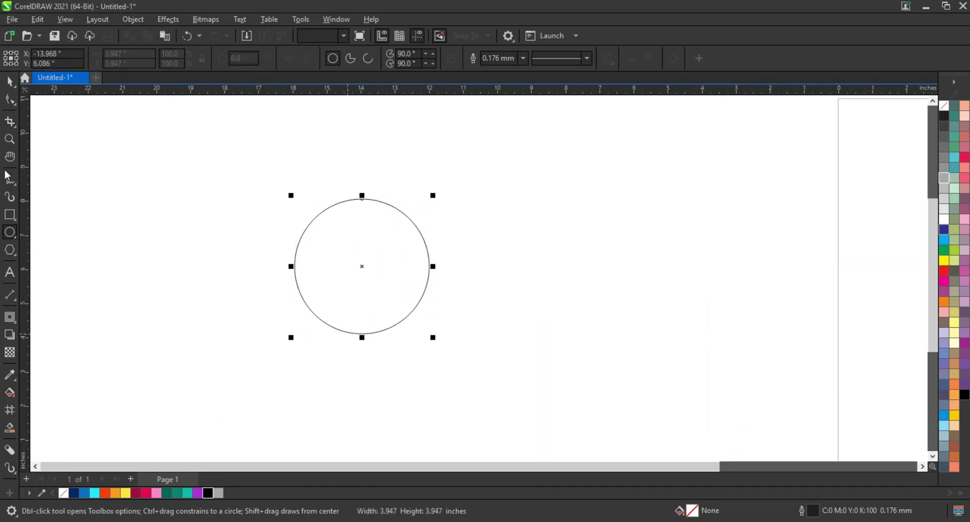
{"action": "left_click", "coordinate": [10, 139]}
{"action": "left_click_drag", "start_coordinate": [259, 173], "coordinate": [493, 350]}
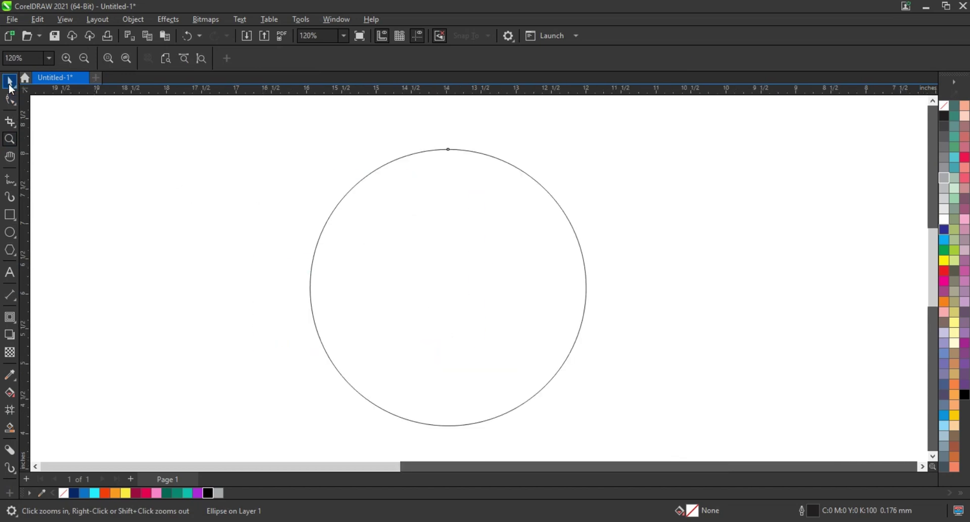
{"action": "left_click", "coordinate": [10, 82]}
{"action": "left_click_drag", "start_coordinate": [590, 144], "coordinate": [562, 169]}
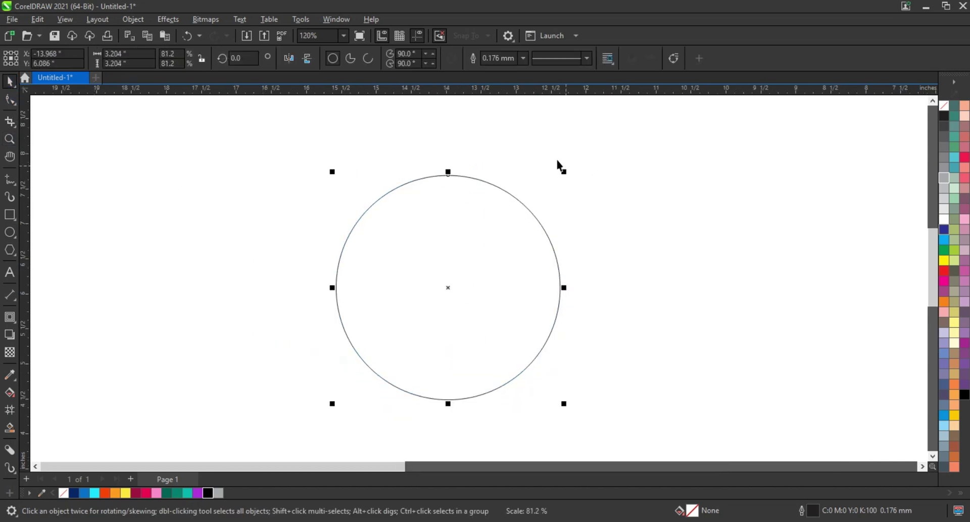
{"action": "left_click", "coordinate": [78, 493]}
- Turn the circle's fill into a bottom-to-top fountain gradient with blue and cyan colour nodes
{"action": "key", "text": "g"}
{"action": "left_click_drag", "start_coordinate": [429, 381], "coordinate": [455, 232]}
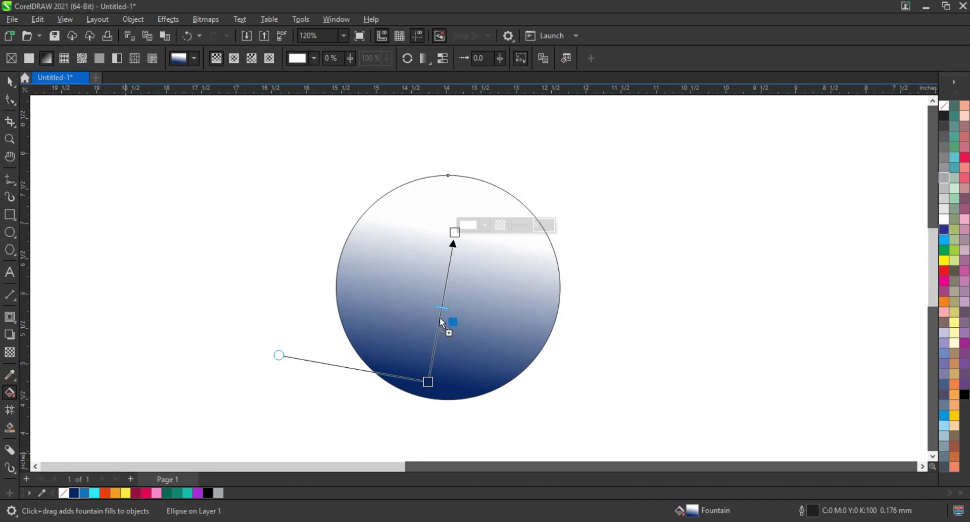
{"action": "left_click_drag", "start_coordinate": [441, 319], "coordinate": [440, 317]}
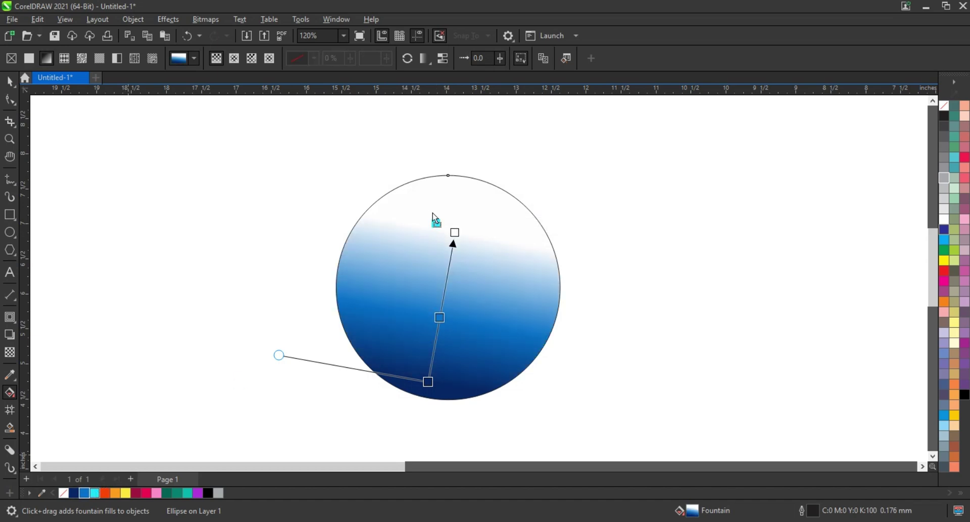
{"action": "left_click_drag", "start_coordinate": [433, 214], "coordinate": [454, 231]}
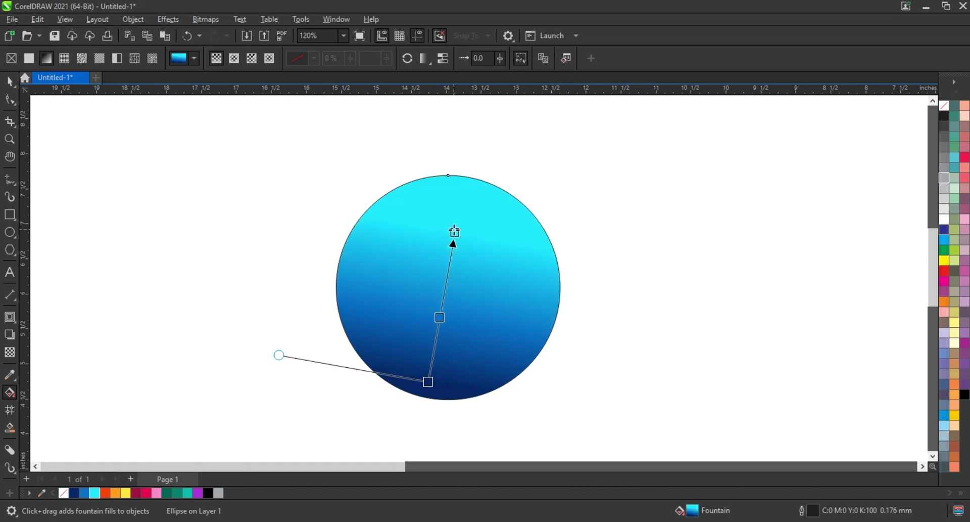
- Adjust the gradient handles so navy sits at the bottom and cyan reaches the top edge
{"action": "left_click_drag", "start_coordinate": [455, 231], "coordinate": [459, 170]}
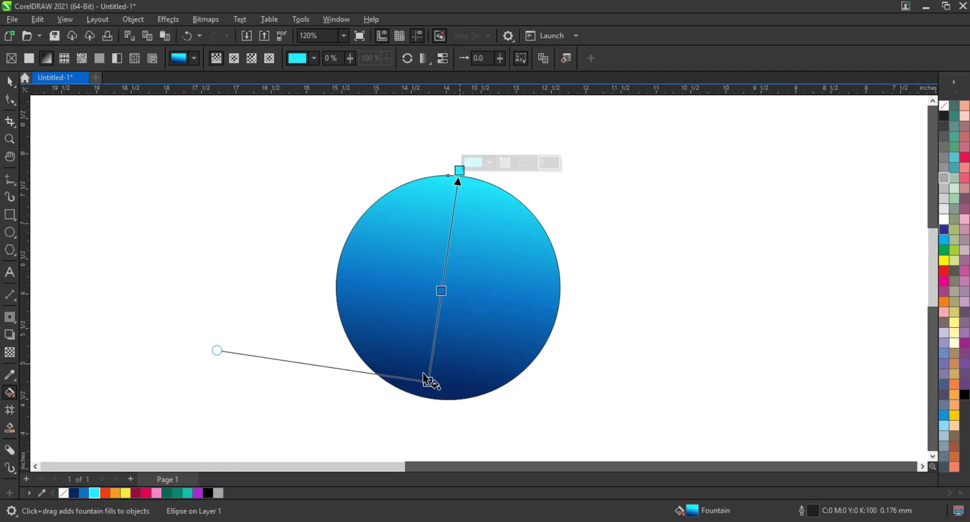
{"action": "left_click_drag", "start_coordinate": [425, 360], "coordinate": [425, 331]}
{"action": "left_click_drag", "start_coordinate": [440, 260], "coordinate": [438, 271]}
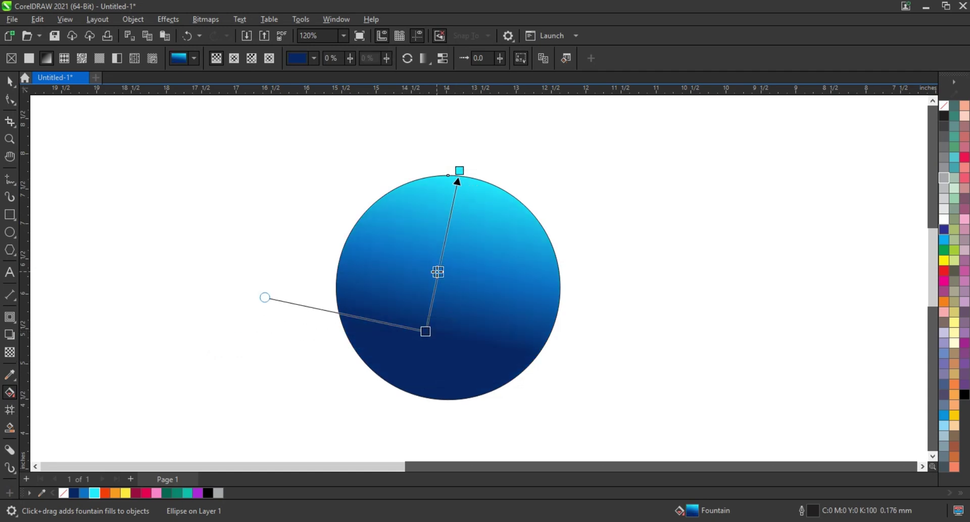
{"action": "left_click_drag", "start_coordinate": [422, 334], "coordinate": [424, 349]}
{"action": "left_click_drag", "start_coordinate": [459, 171], "coordinate": [462, 165]}
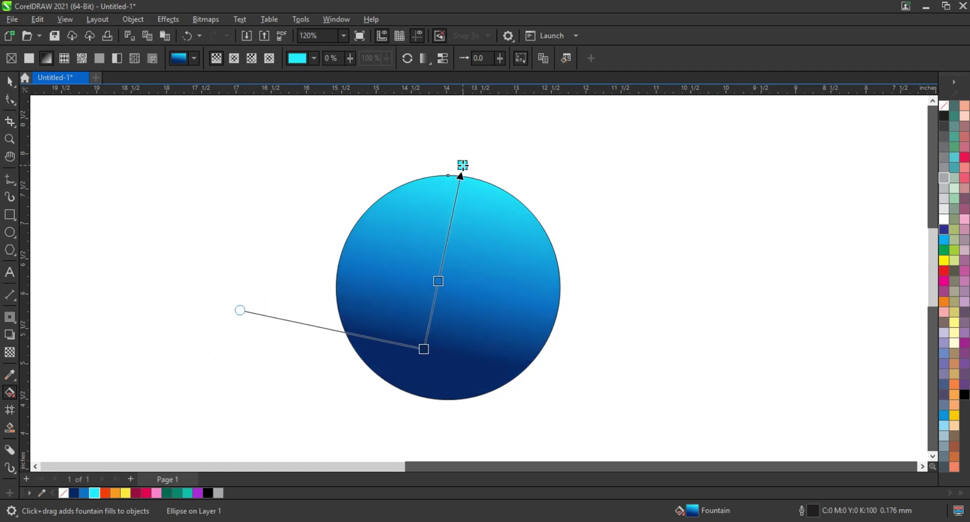
{"action": "left_click", "coordinate": [44, 137]}
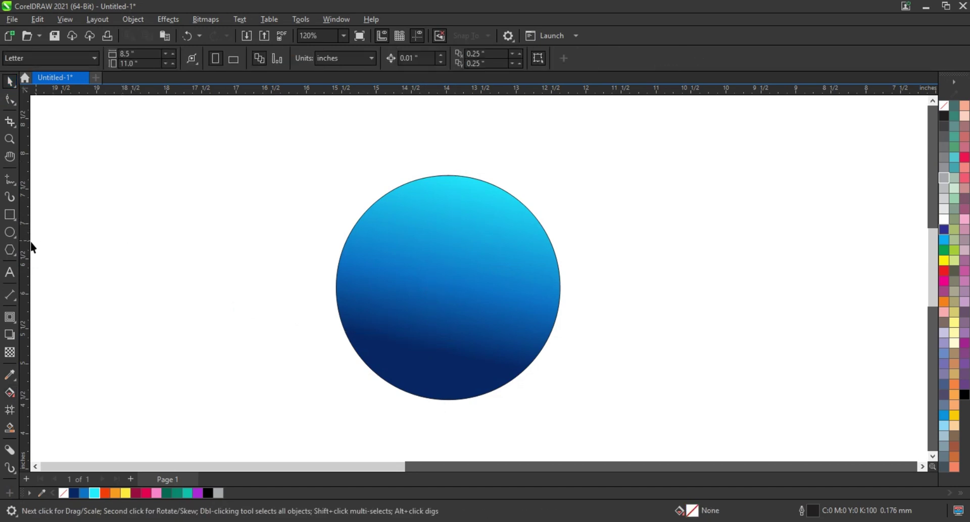
- Draw an offset inner circle and Smart Fill the crescent gap at the top
{"action": "left_click", "coordinate": [13, 234]}
{"action": "left_click_drag", "start_coordinate": [355, 213], "coordinate": [448, 374]}
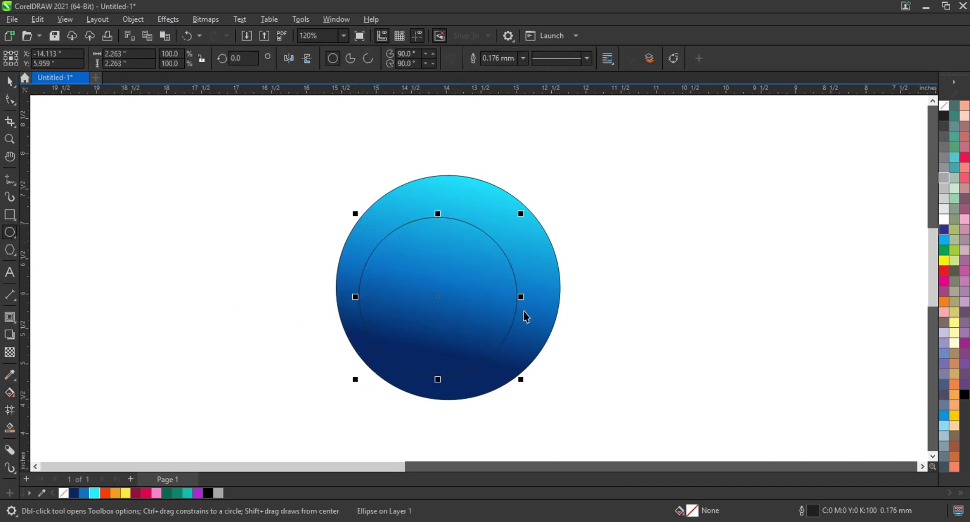
{"action": "key", "text": "space"}
{"action": "left_click_drag", "start_coordinate": [493, 296], "coordinate": [491, 302]}
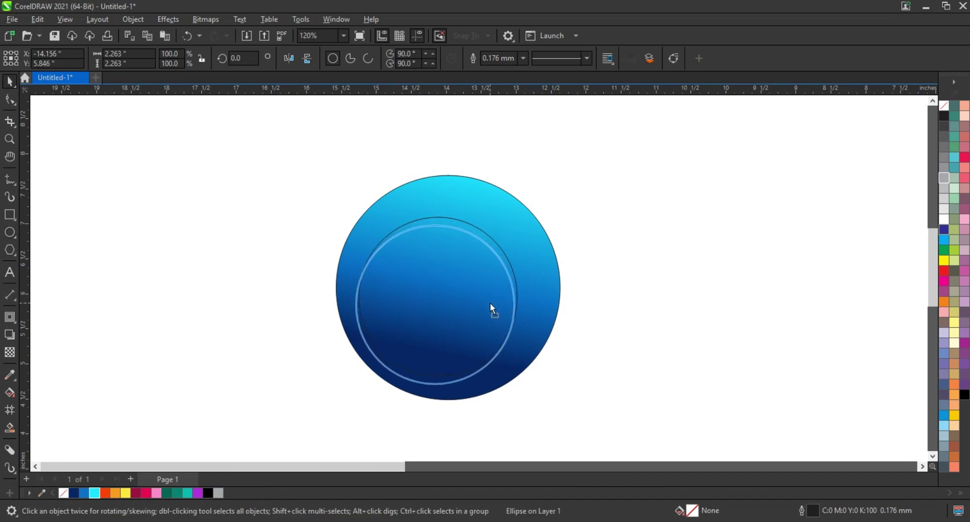
{"action": "left_click", "coordinate": [10, 427]}
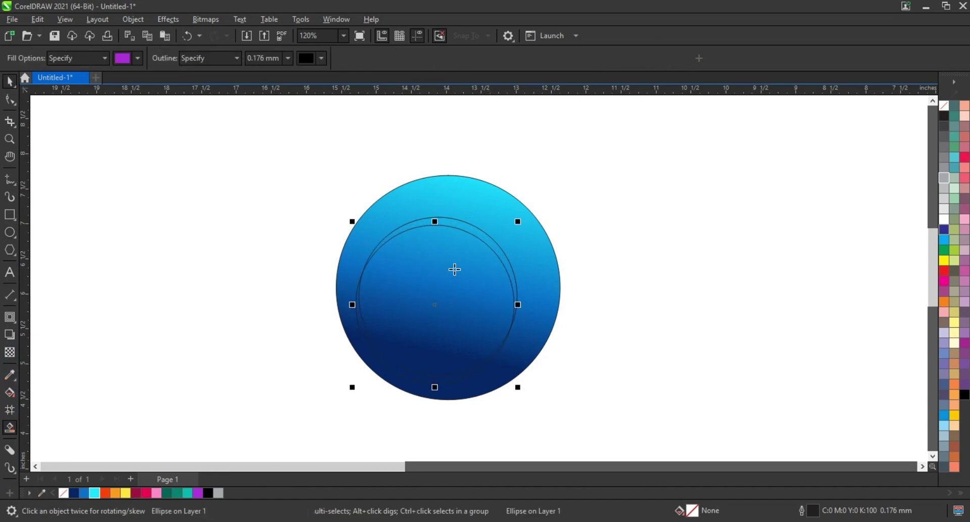
{"action": "left_click", "coordinate": [462, 221]}
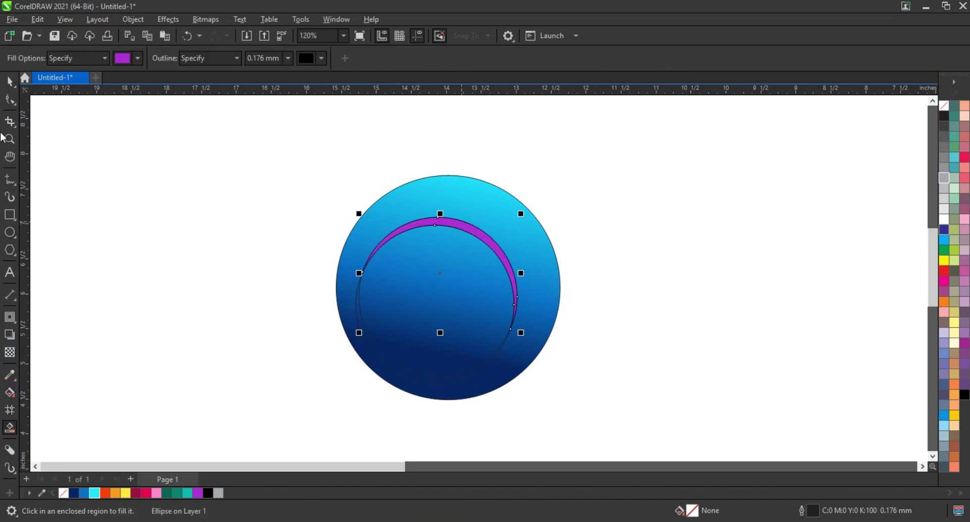
- Delete the helper inner circle and fill the crescent white
{"action": "left_click", "coordinate": [10, 80]}
{"action": "left_click", "coordinate": [373, 306]}
{"action": "key", "text": "Delete"}
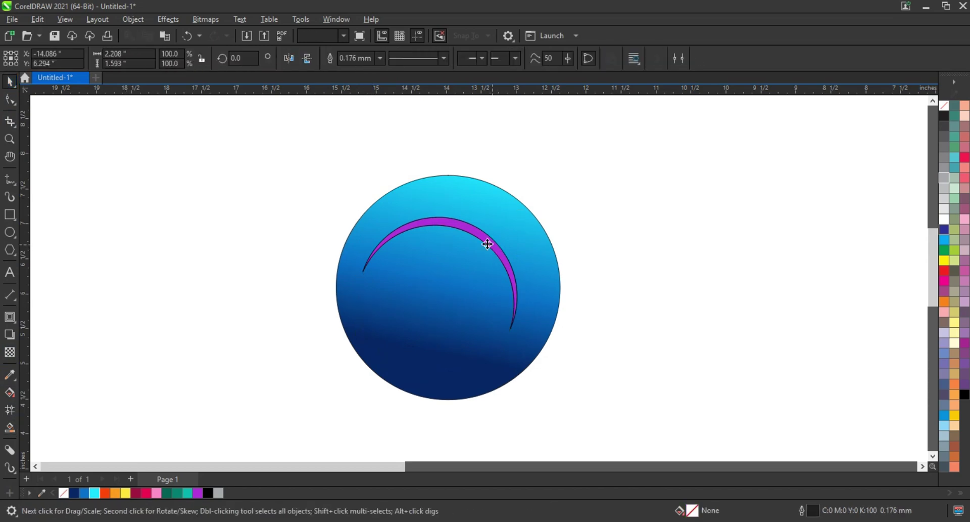
{"action": "left_click", "coordinate": [488, 244]}
{"action": "left_click", "coordinate": [944, 219]}
- Move the crescent up-right, remove its outline and convert it to a bitmap
{"action": "left_click_drag", "start_coordinate": [481, 233], "coordinate": [496, 215]}
{"action": "left_click", "coordinate": [205, 19]}
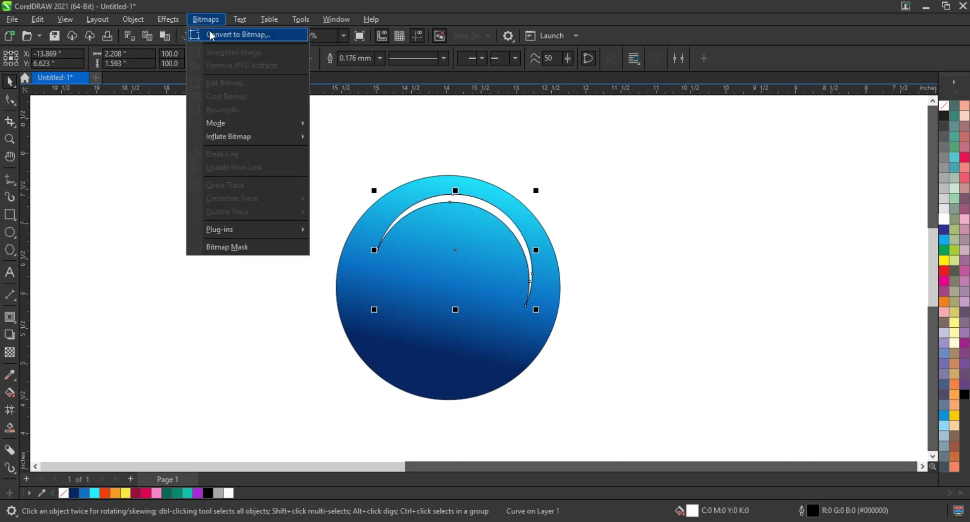
{"action": "right_click", "coordinate": [946, 108]}
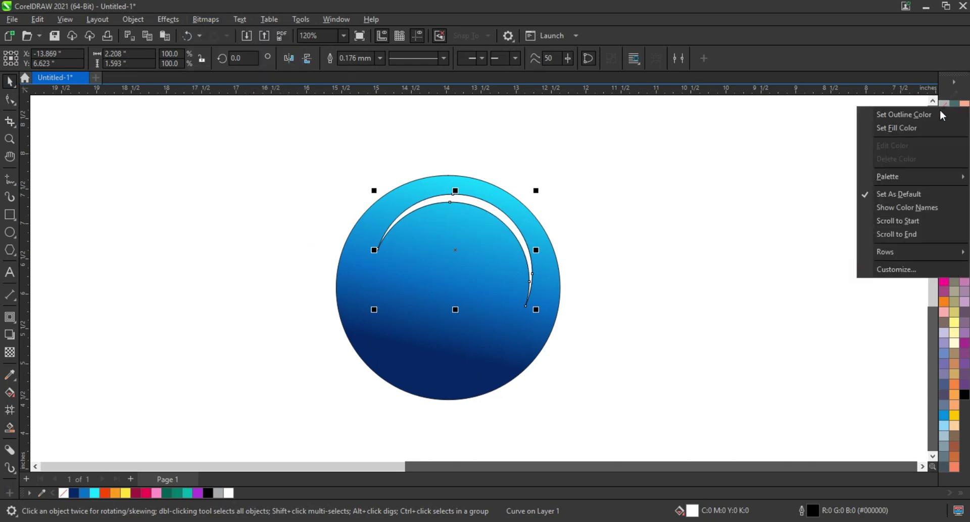
{"action": "left_click", "coordinate": [895, 117]}
{"action": "left_click", "coordinate": [212, 22]}
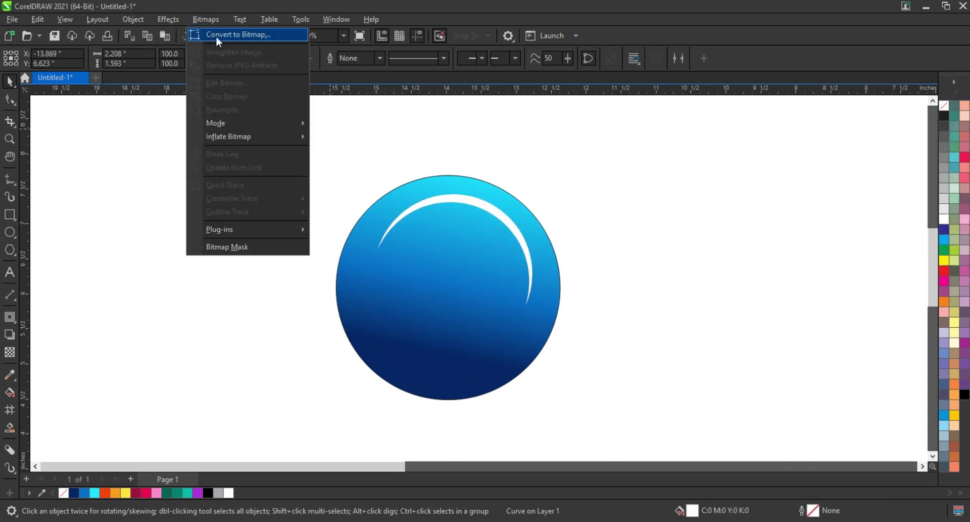
{"action": "left_click", "coordinate": [497, 333]}
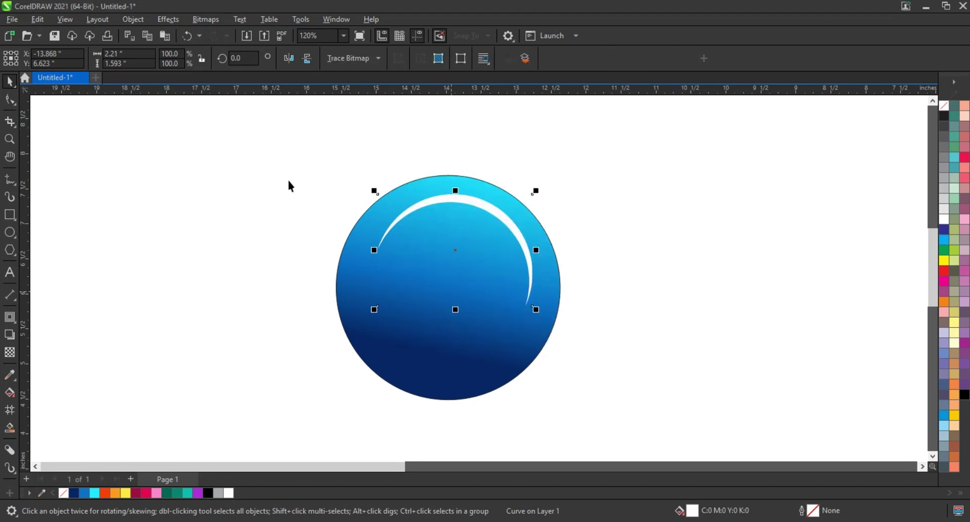
- Apply a 13.9-pixel Gaussian Blur to the highlight and enlarge it to about 119%
{"action": "left_click", "coordinate": [174, 24]}
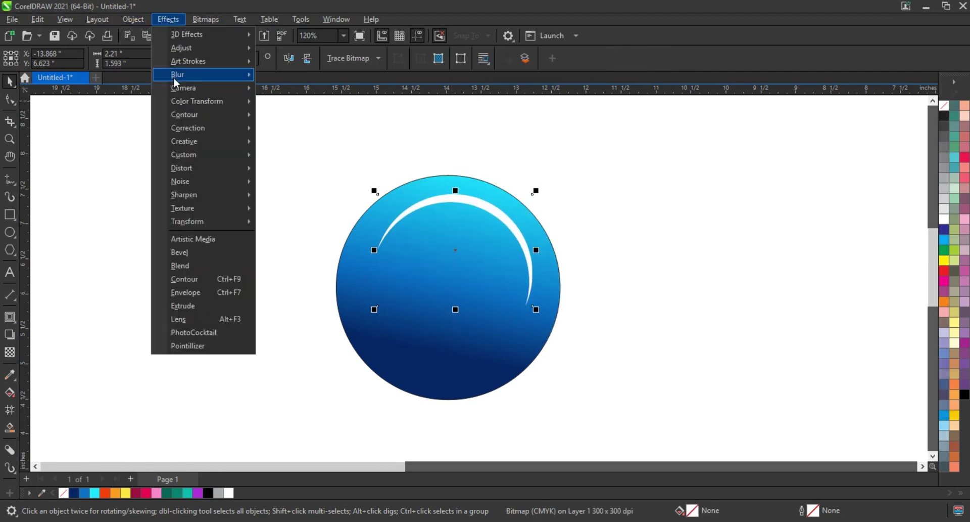
{"action": "mouse_move", "coordinate": [201, 75]}
{"action": "left_click", "coordinate": [286, 95]}
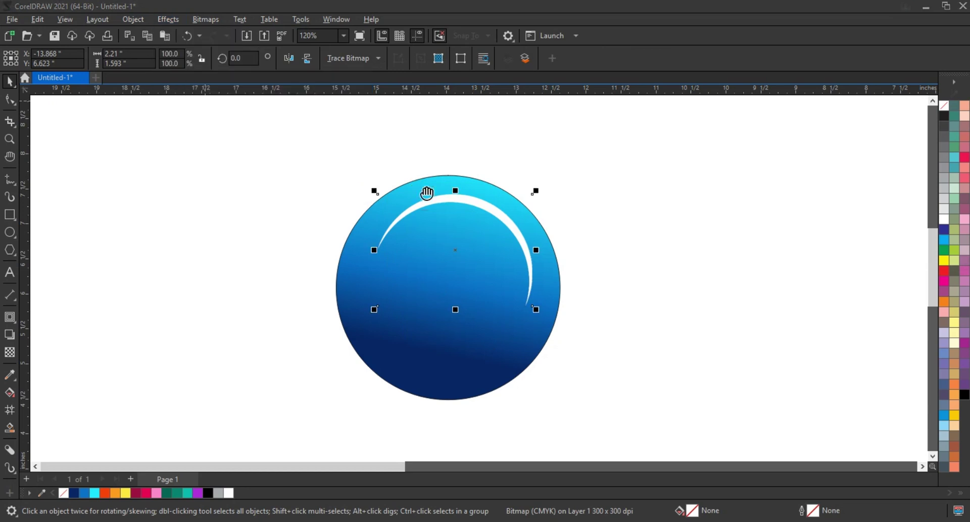
{"action": "left_click_drag", "start_coordinate": [448, 216], "coordinate": [692, 225]}
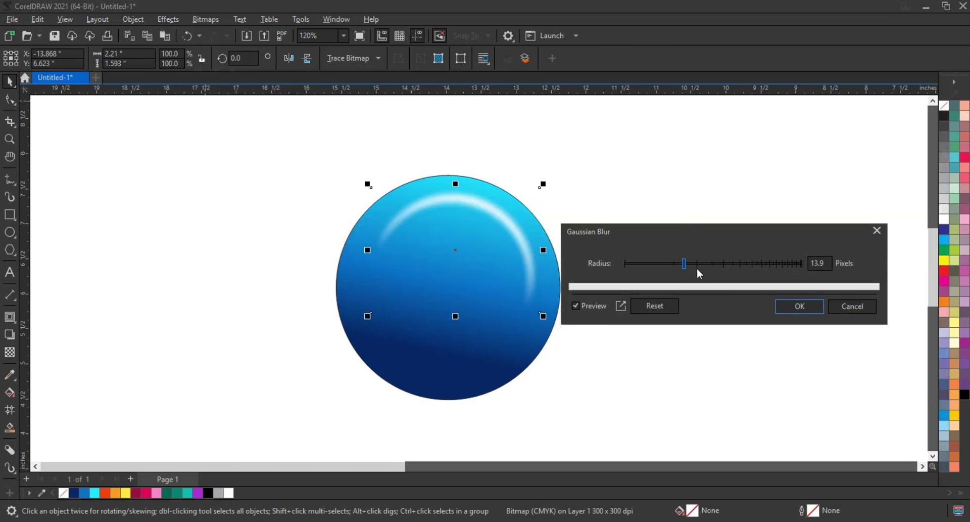
{"action": "left_click", "coordinate": [799, 307]}
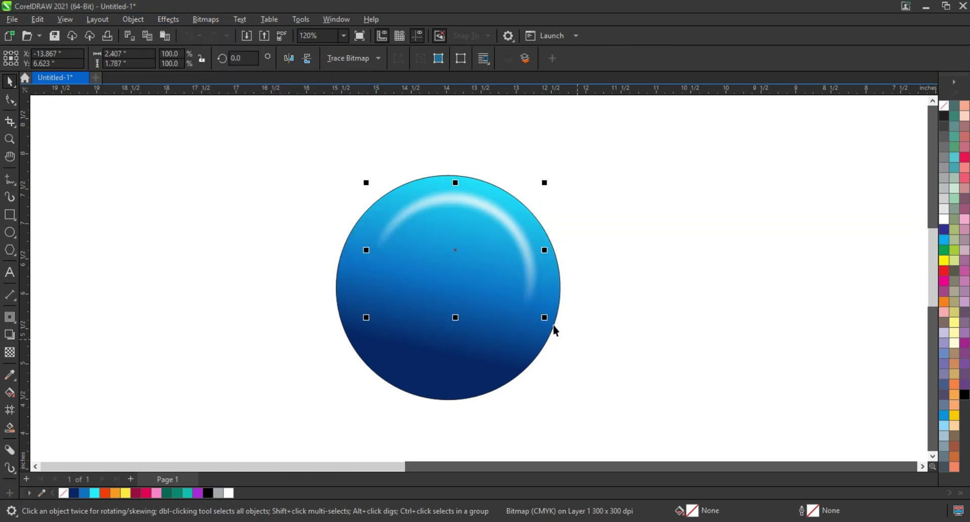
{"action": "left_click_drag", "start_coordinate": [545, 317], "coordinate": [563, 335]}
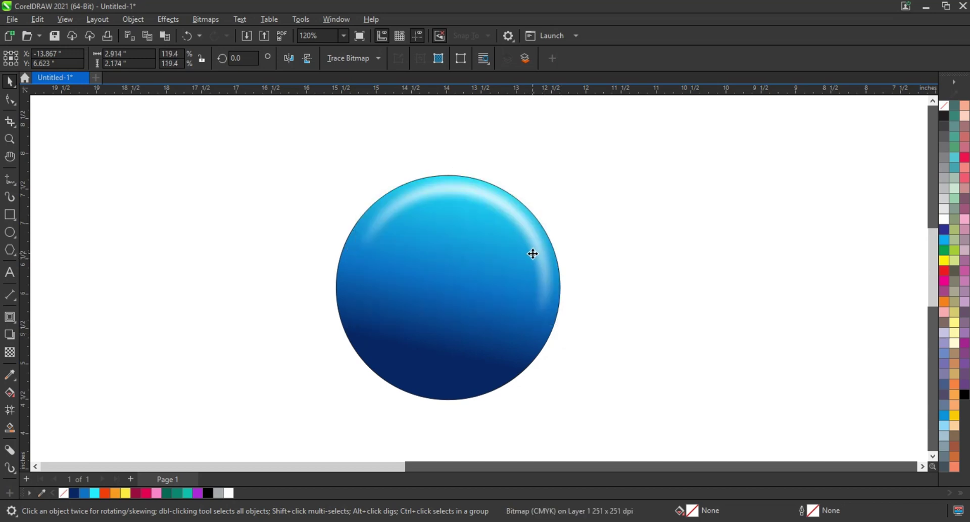
{"action": "left_click_drag", "start_coordinate": [532, 254], "coordinate": [532, 257]}
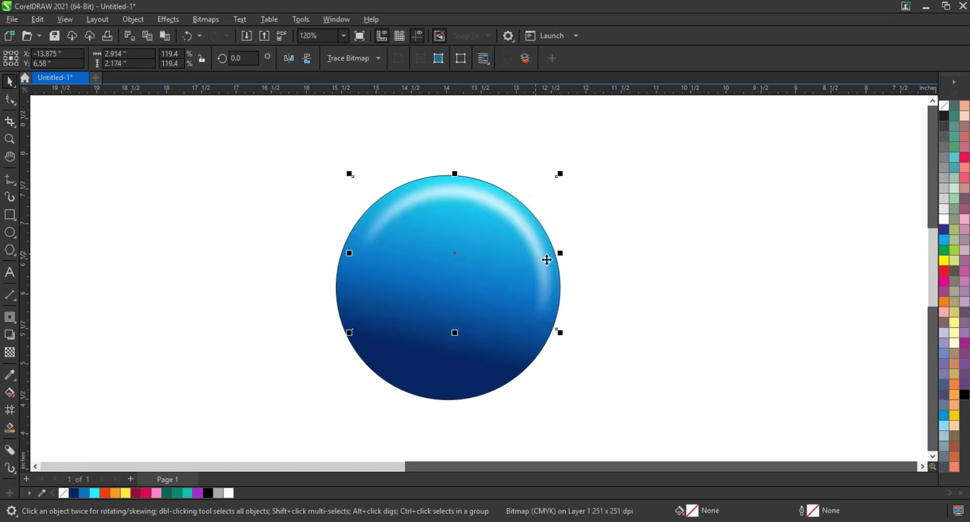
- Remove the gradient circle's outline and enlarge it to 4.591 inches
{"action": "left_click", "coordinate": [500, 375]}
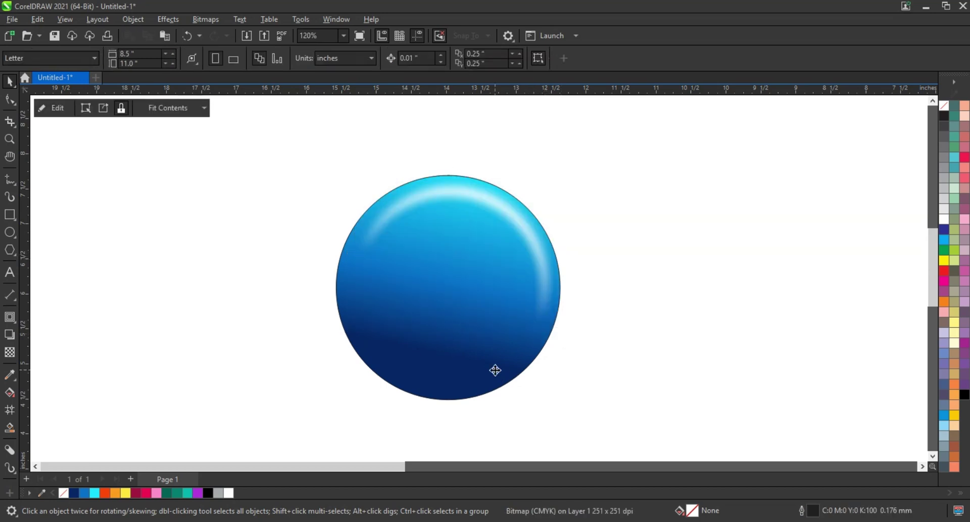
{"action": "right_click", "coordinate": [946, 111]}
{"action": "left_click", "coordinate": [904, 115]}
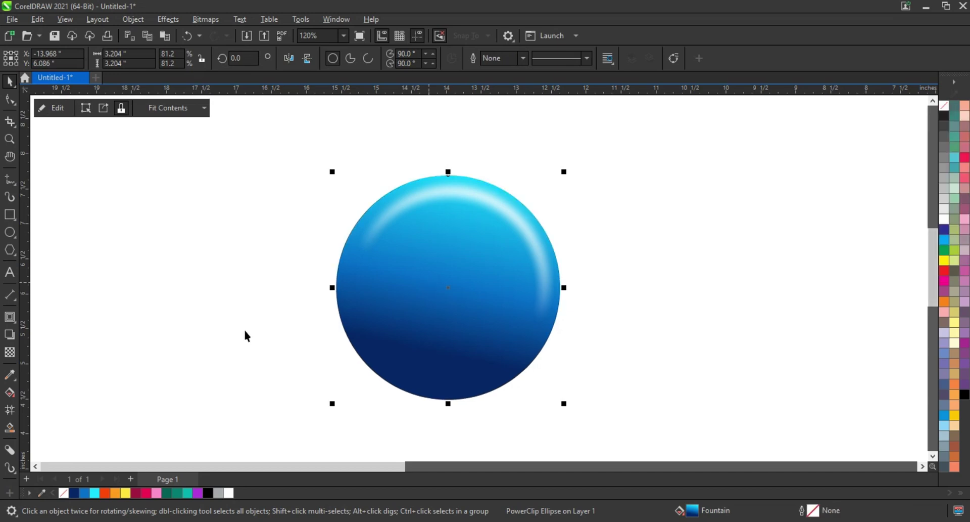
{"action": "scroll", "coordinate": [364, 337], "scroll_direction": "down", "scroll_amount": 3}
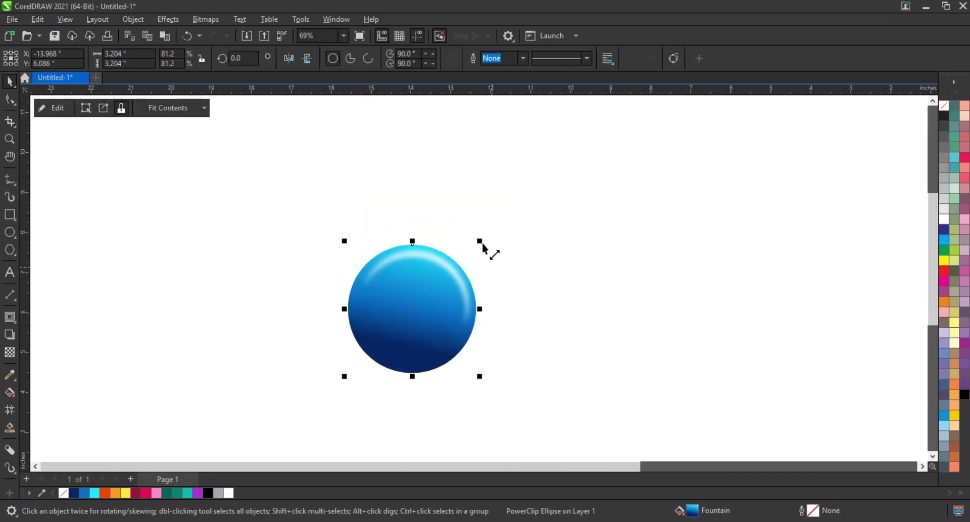
{"action": "left_click_drag", "start_coordinate": [483, 244], "coordinate": [510, 217]}
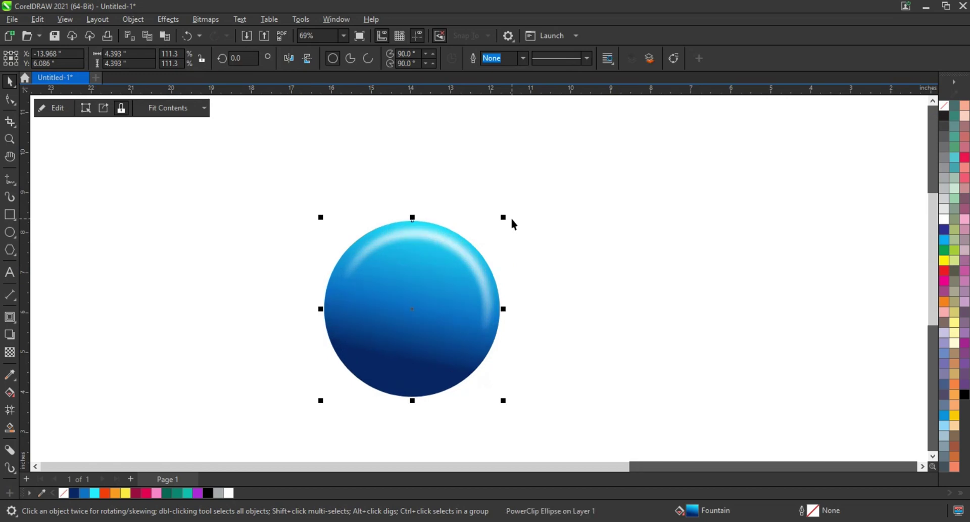
{"action": "left_click_drag", "start_coordinate": [504, 217], "coordinate": [508, 211]}
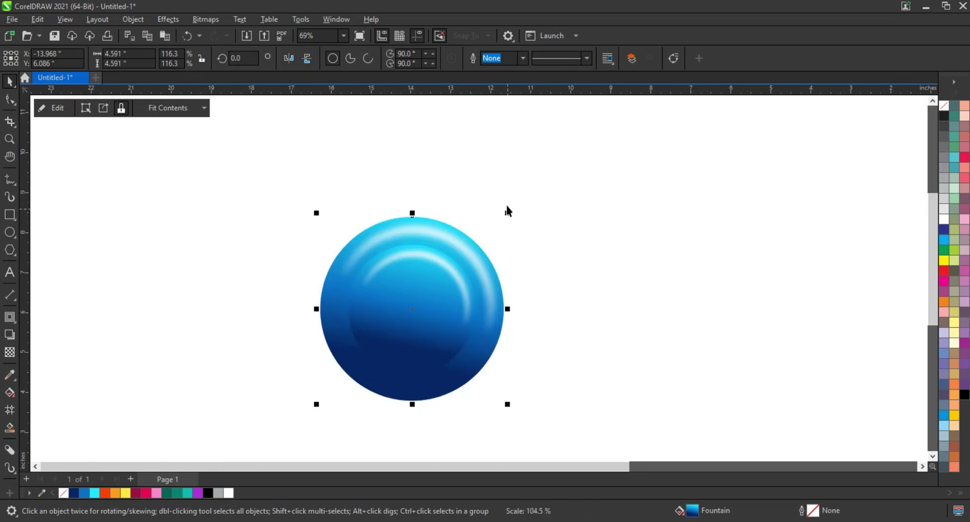
- Rework the circle's fountain fill to run from navy at the bottom up to cyan
{"action": "key", "text": "g"}
{"action": "left_click_drag", "start_coordinate": [393, 358], "coordinate": [351, 308]}
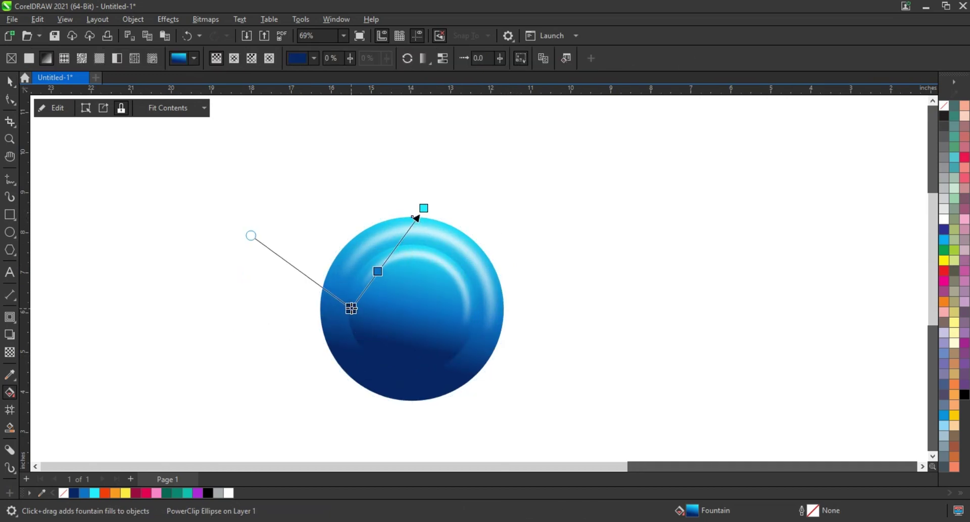
{"action": "left_click_drag", "start_coordinate": [426, 205], "coordinate": [446, 183]}
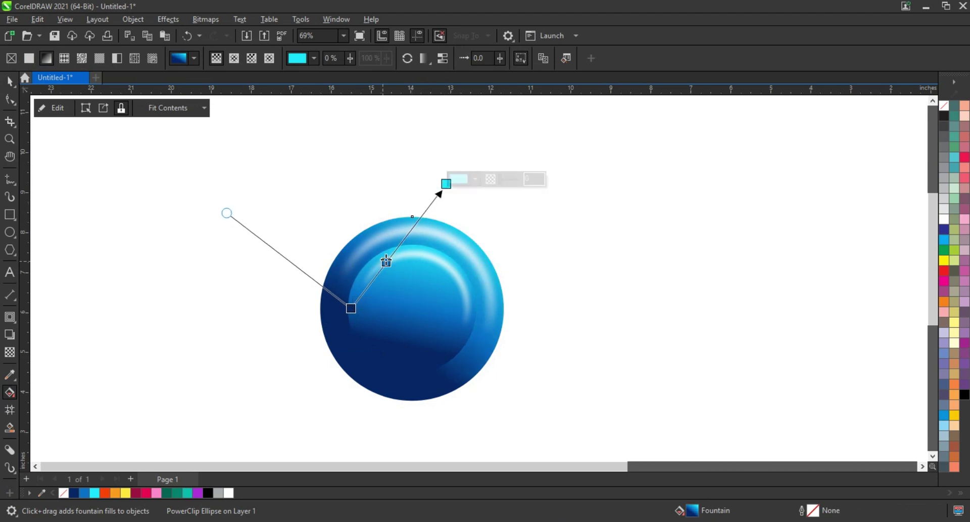
{"action": "double_click", "coordinate": [394, 254]}
{"action": "left_click_drag", "start_coordinate": [351, 308], "coordinate": [346, 315]}
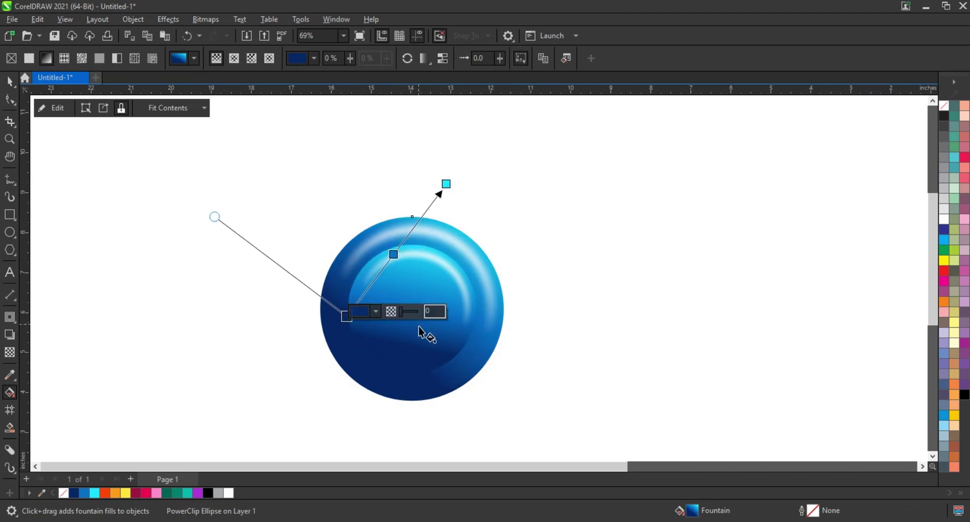
{"action": "mouse_move", "coordinate": [399, 343]}
{"action": "left_mouse_down"}
{"action": "mouse_move", "coordinate": [392, 372]}
{"action": "mouse_move", "coordinate": [381, 370]}
{"action": "left_mouse_up"}
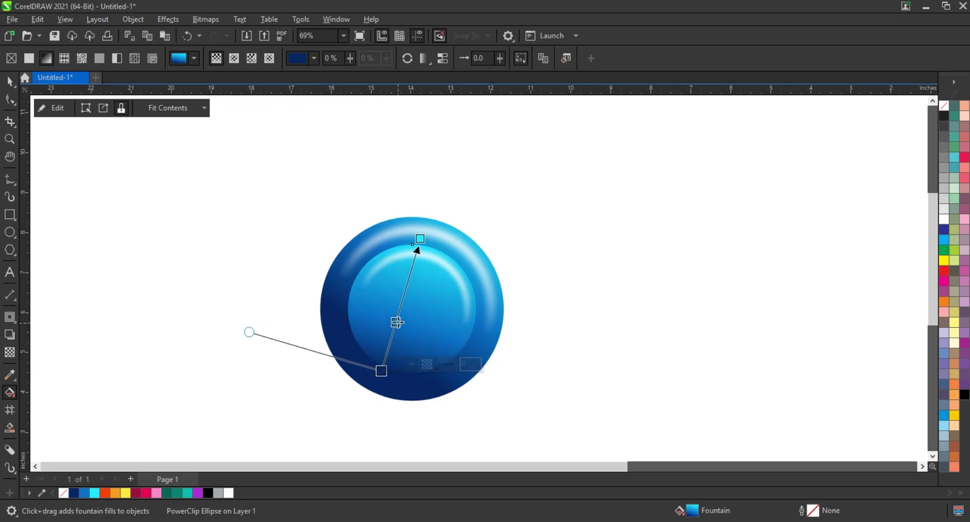
{"action": "left_click_drag", "start_coordinate": [398, 322], "coordinate": [401, 305]}
{"action": "left_click_drag", "start_coordinate": [420, 238], "coordinate": [425, 230]}
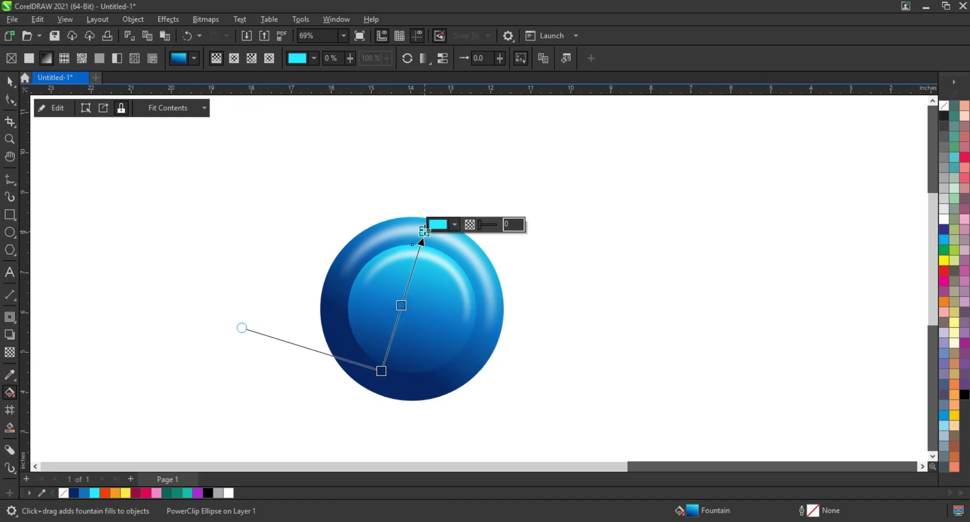
{"action": "left_click", "coordinate": [8, 83]}
- Draw a new circle left of the button and fill it dark grey
{"action": "left_click", "coordinate": [146, 193]}
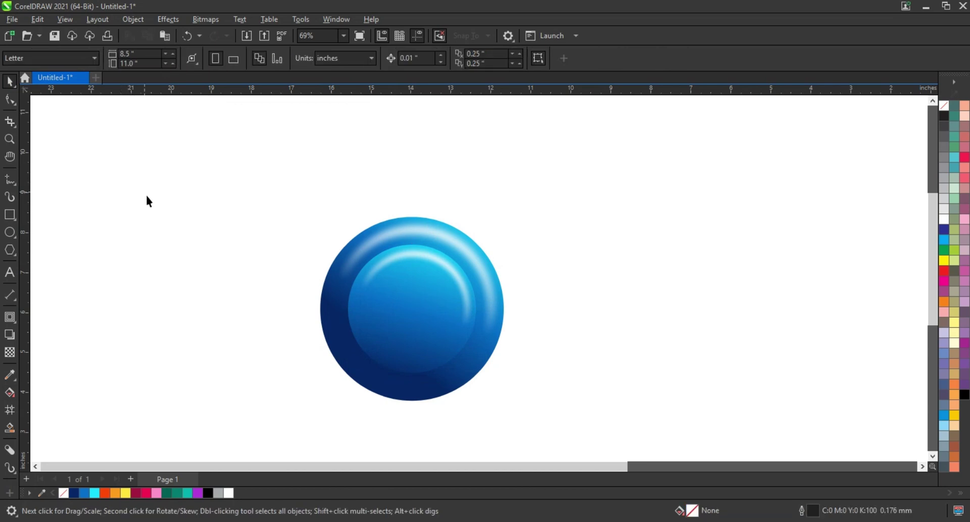
{"action": "left_click", "coordinate": [10, 232]}
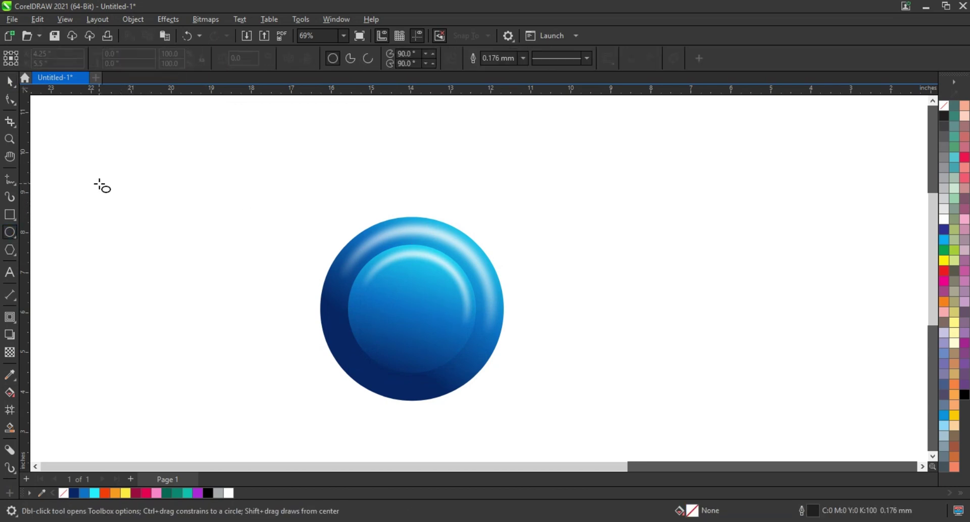
{"action": "left_click_drag", "start_coordinate": [101, 179], "coordinate": [170, 357]}
{"action": "key", "text": "space"}
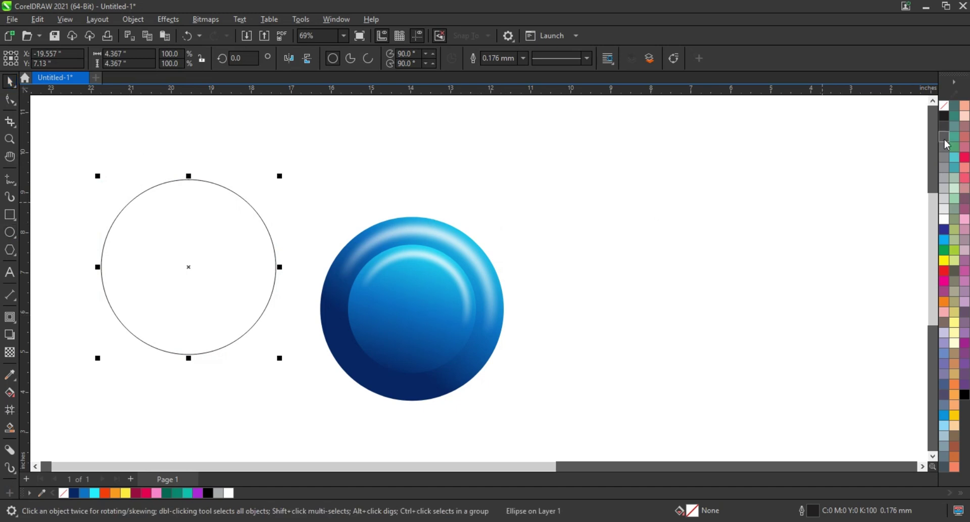
{"action": "left_click", "coordinate": [944, 126]}
- Centre the grey circle on the button and enlarge it to 5.515 inches
{"action": "left_click", "coordinate": [451, 222], "text": "shift"}
{"action": "key", "text": "c"}
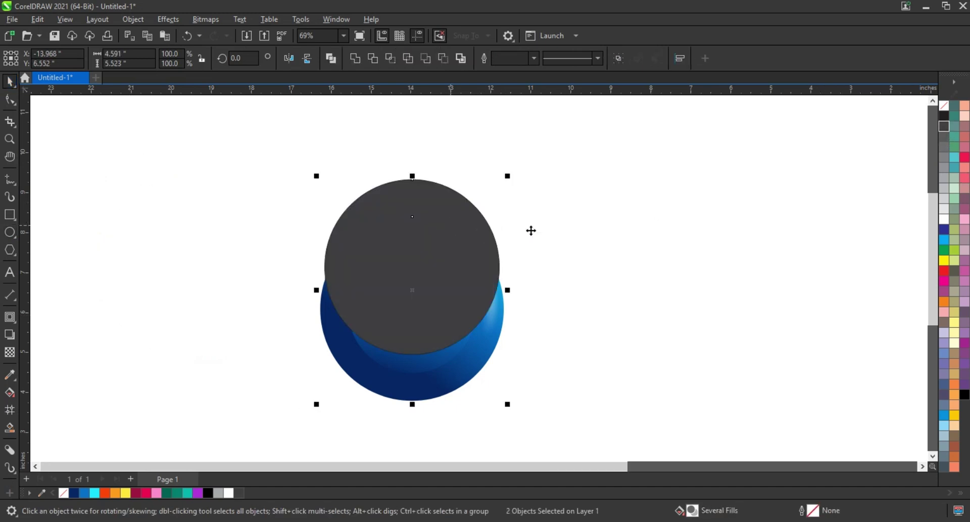
{"action": "key", "text": "e"}
{"action": "key", "text": "Escape"}
{"action": "left_click", "coordinate": [466, 256]}
{"action": "left_click_drag", "start_coordinate": [505, 217], "coordinate": [526, 195]}
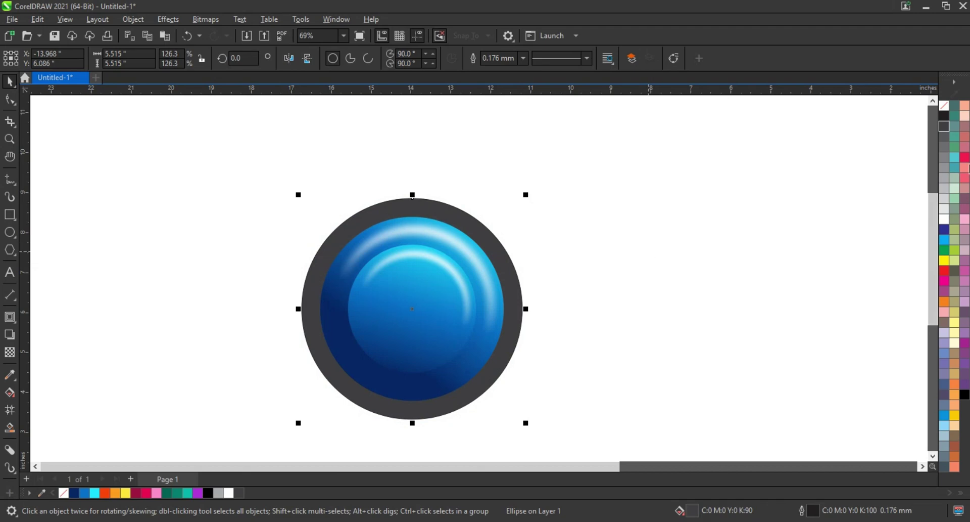
- Give the grey ring a dark-to-light grey fountain fill and make it elliptical
{"action": "key", "text": "g"}
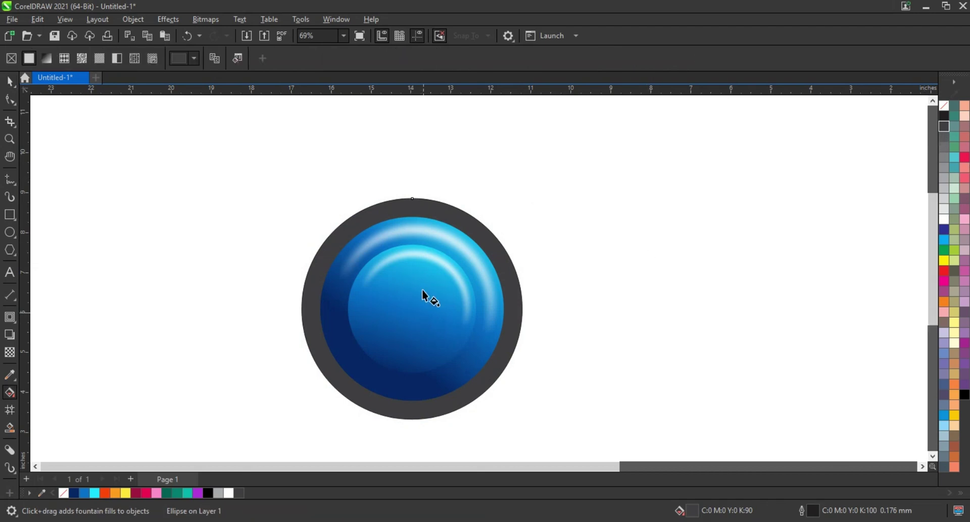
{"action": "left_click_drag", "start_coordinate": [423, 311], "coordinate": [423, 222]}
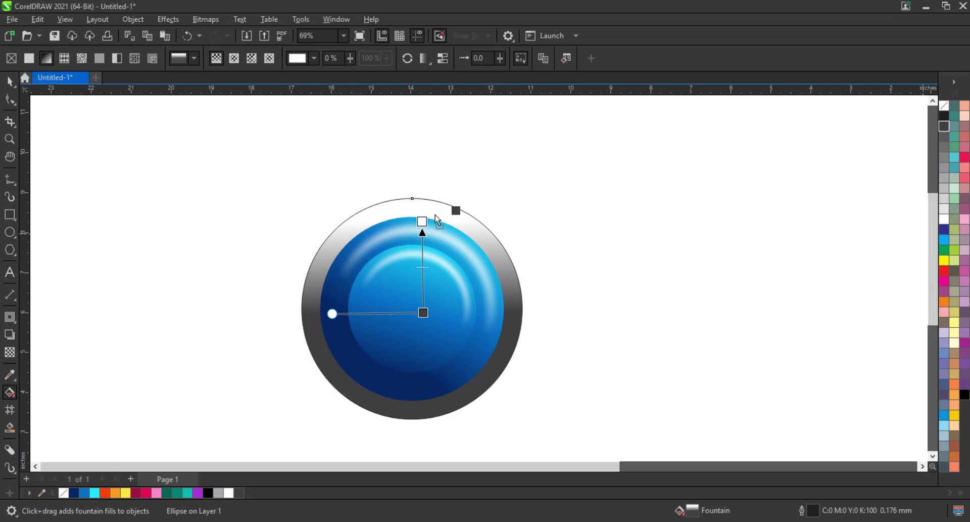
{"action": "left_click_drag", "start_coordinate": [435, 214], "coordinate": [423, 221]}
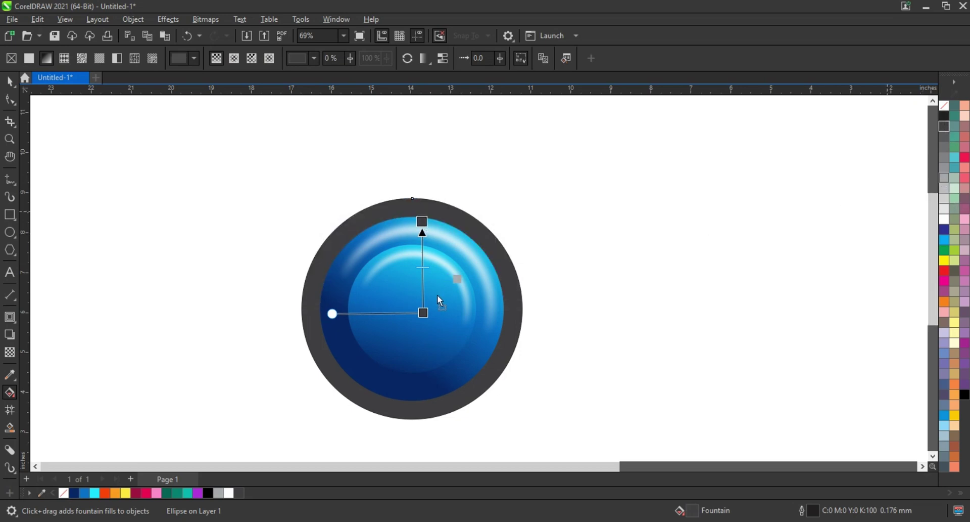
{"action": "left_click_drag", "start_coordinate": [425, 316], "coordinate": [471, 398]}
{"action": "left_click", "coordinate": [237, 68]}
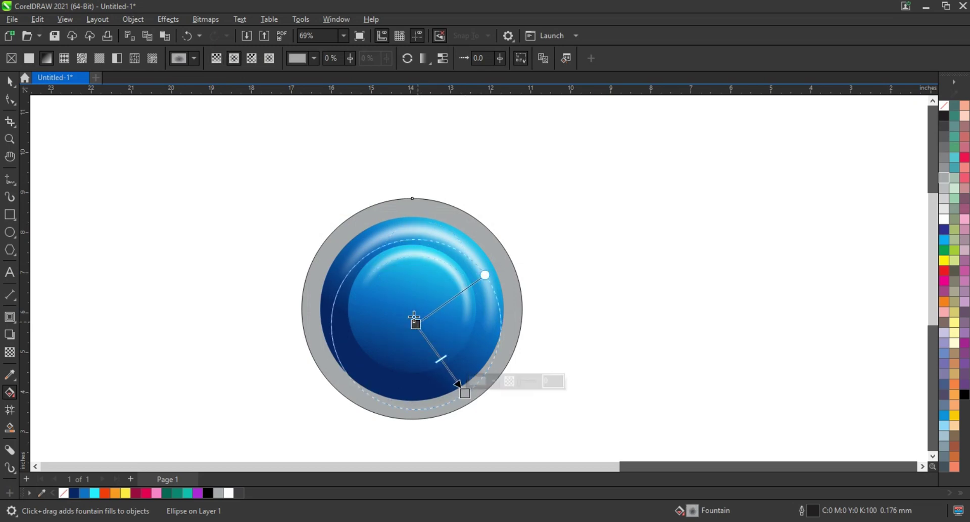
- Adjust the radial gradient's centre and spread, and add a middle colour stop
{"action": "left_click_drag", "start_coordinate": [413, 318], "coordinate": [410, 307]}
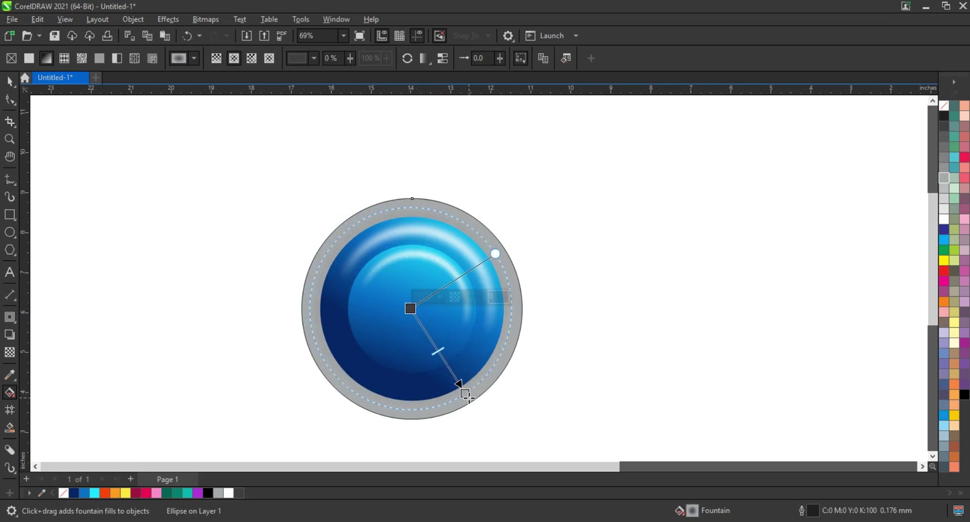
{"action": "left_click_drag", "start_coordinate": [465, 395], "coordinate": [499, 433]}
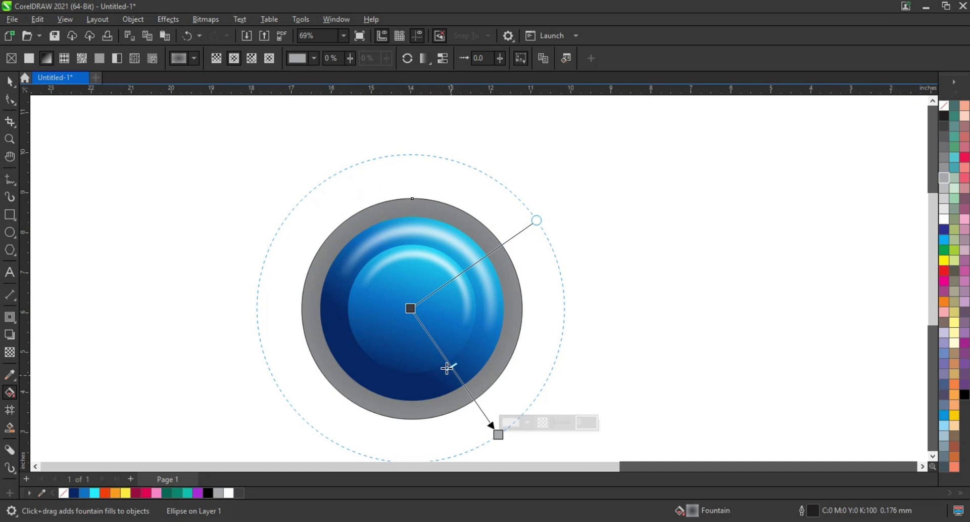
{"action": "left_click_drag", "start_coordinate": [498, 434], "coordinate": [481, 418]}
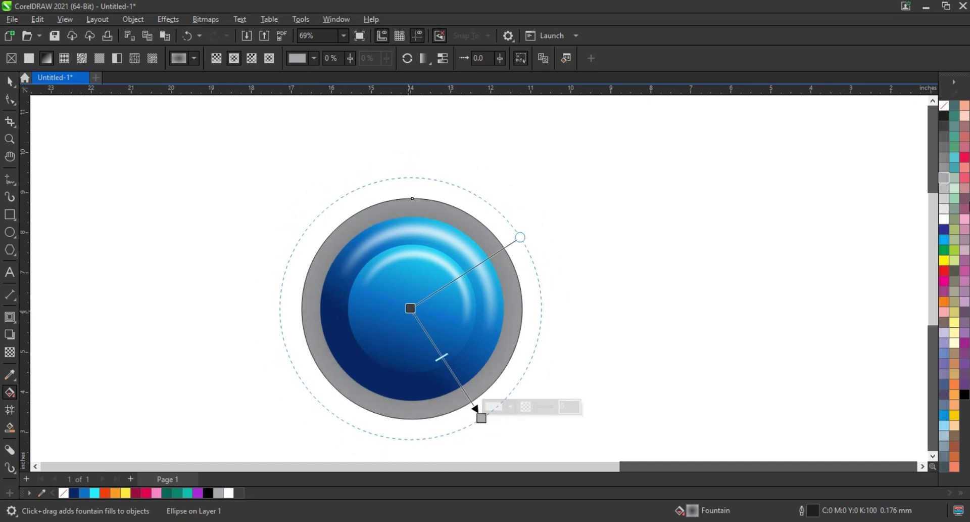
{"action": "left_click", "coordinate": [435, 346]}
{"action": "double_click", "coordinate": [449, 368]}
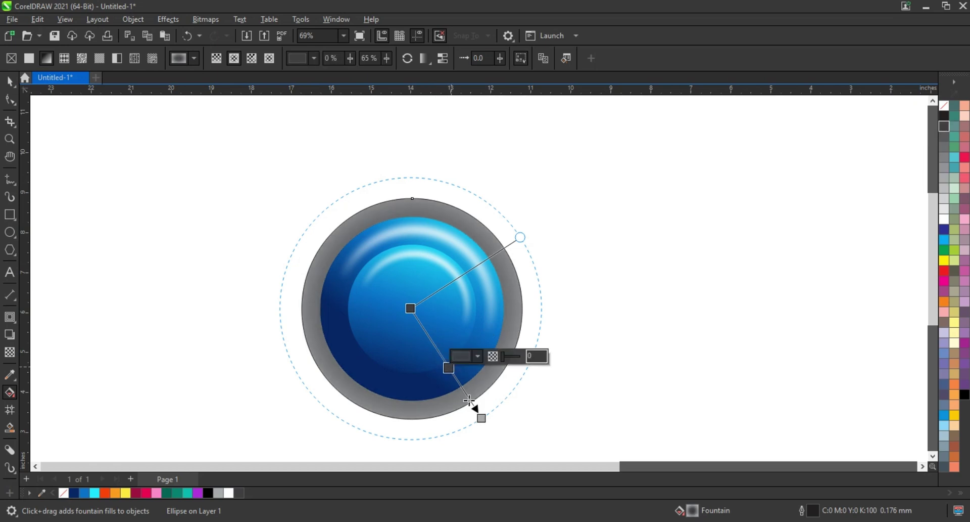
{"action": "left_click_drag", "start_coordinate": [449, 368], "coordinate": [459, 383]}
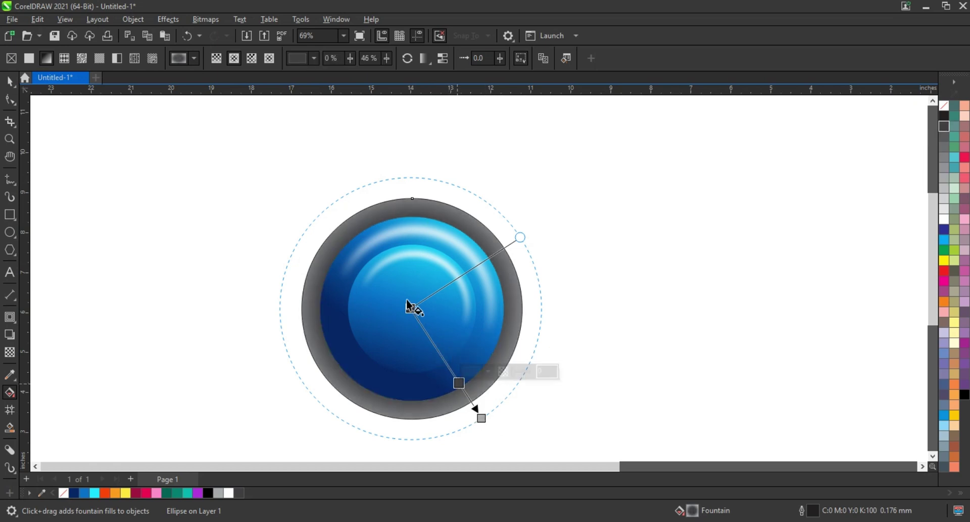
{"action": "left_click_drag", "start_coordinate": [411, 311], "coordinate": [413, 314]}
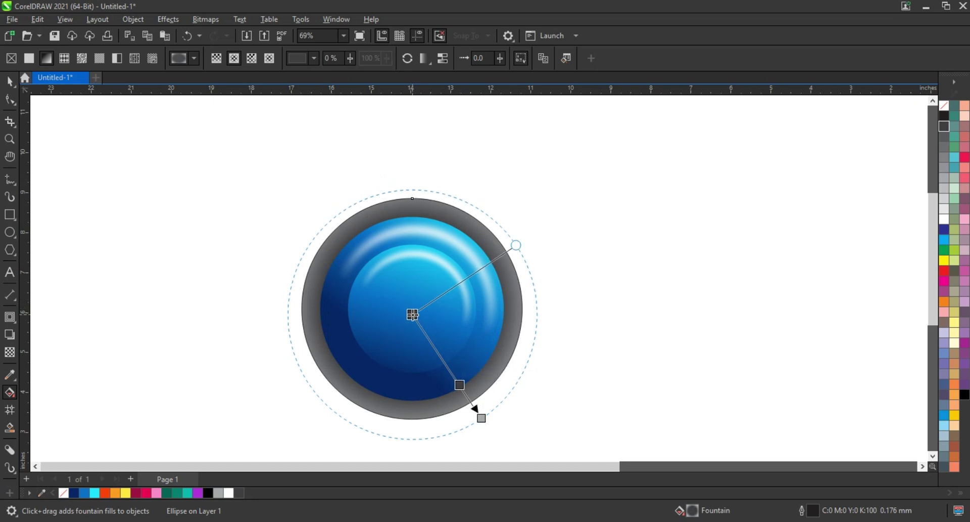
{"action": "left_click_drag", "start_coordinate": [482, 417], "coordinate": [474, 410]}
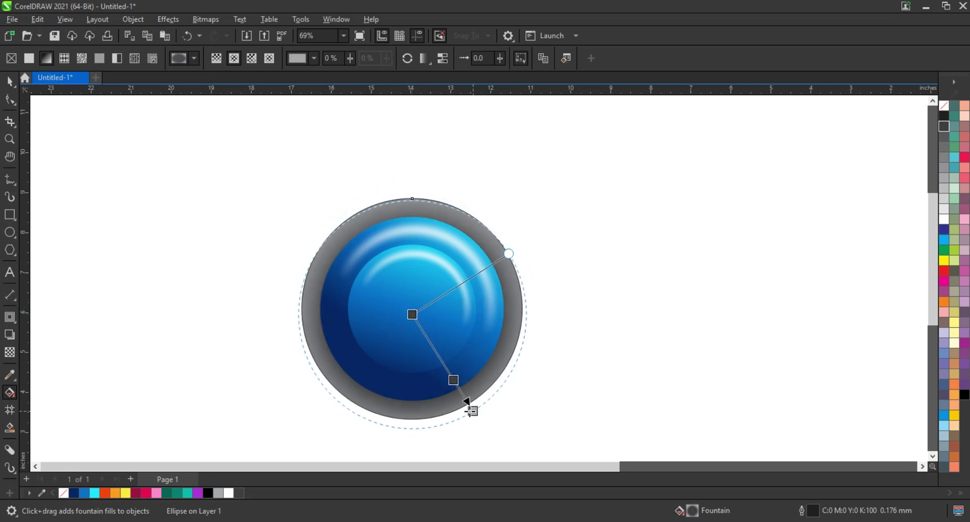
{"action": "left_click_drag", "start_coordinate": [414, 315], "coordinate": [413, 318]}
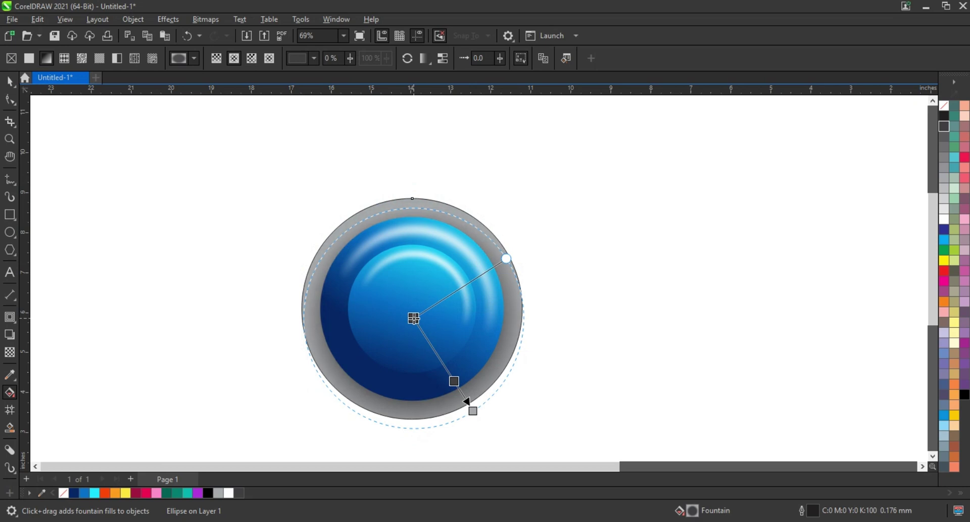
- Enlarge a copy of the ring to 5.804 inches, fill it 10% Black, send it behind
{"action": "left_click", "coordinate": [9, 81]}
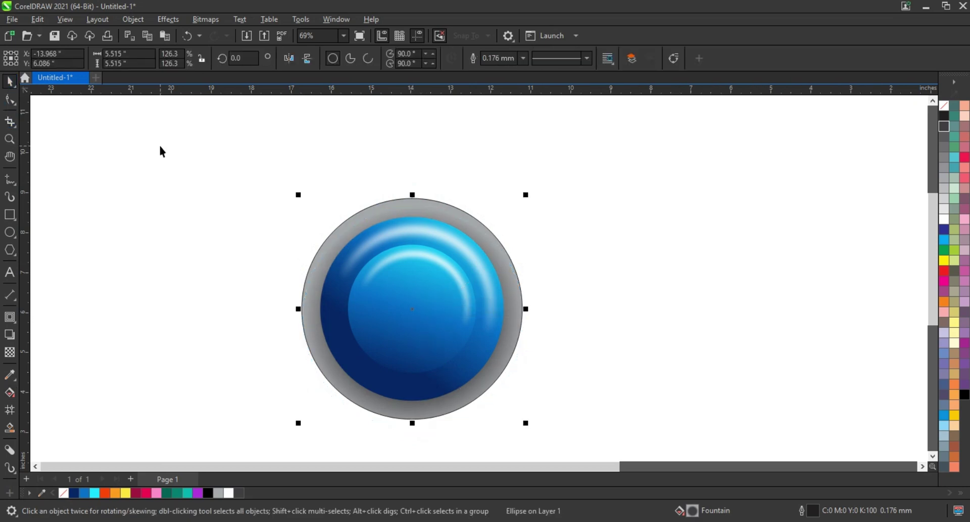
{"action": "left_click_drag", "start_coordinate": [526, 195], "coordinate": [534, 182]}
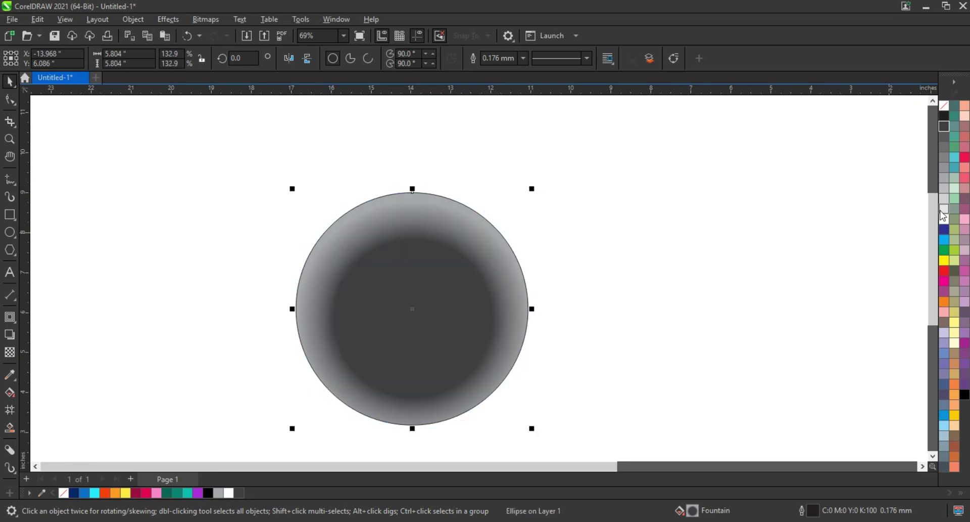
{"action": "left_click", "coordinate": [943, 209]}
{"action": "key", "text": "shift+Page_Down"}
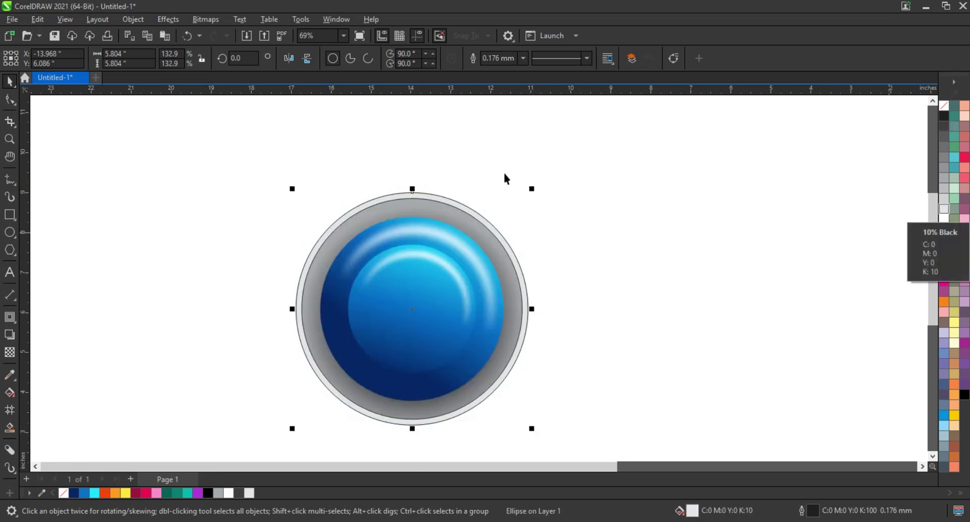
- Enlarge a copy of that circle to 6.229 inches and fill it white
{"action": "left_click", "coordinate": [553, 177]}
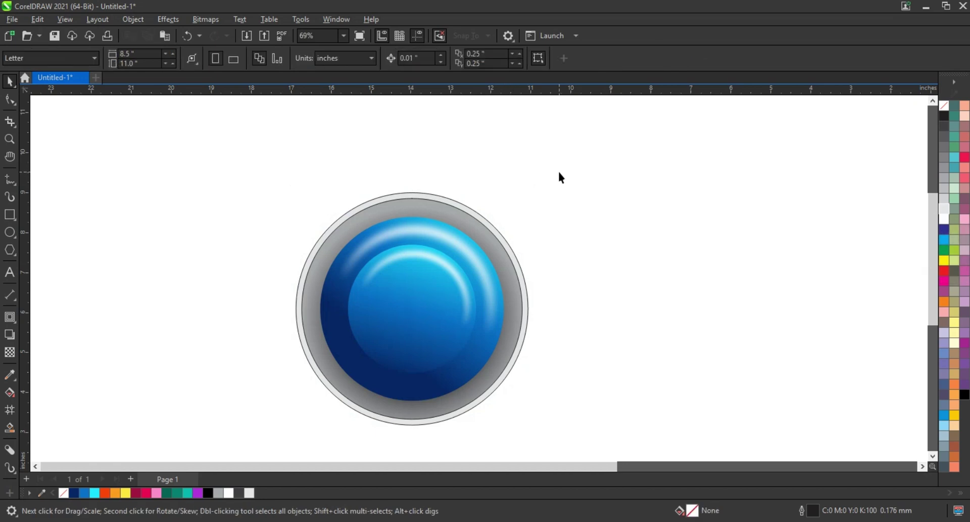
{"action": "left_click", "coordinate": [458, 203]}
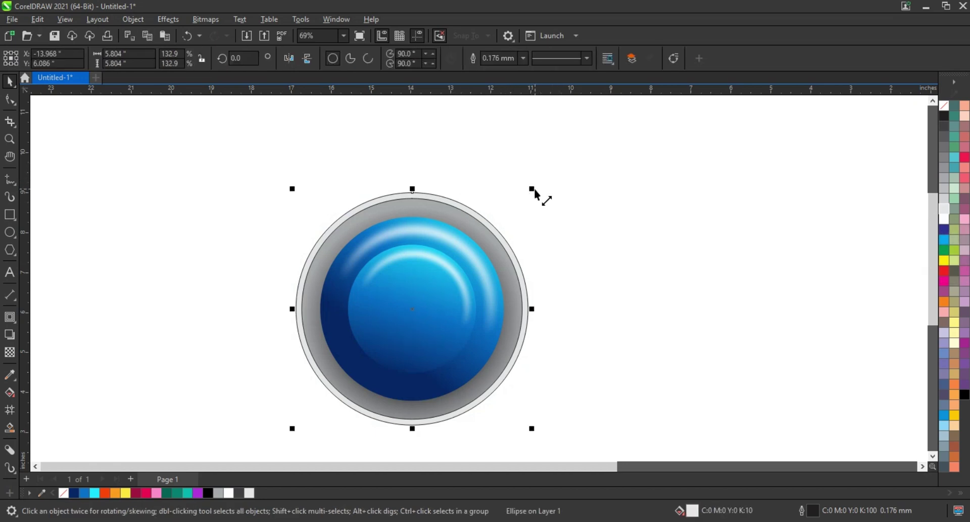
{"action": "left_click_drag", "start_coordinate": [531, 189], "coordinate": [543, 179]}
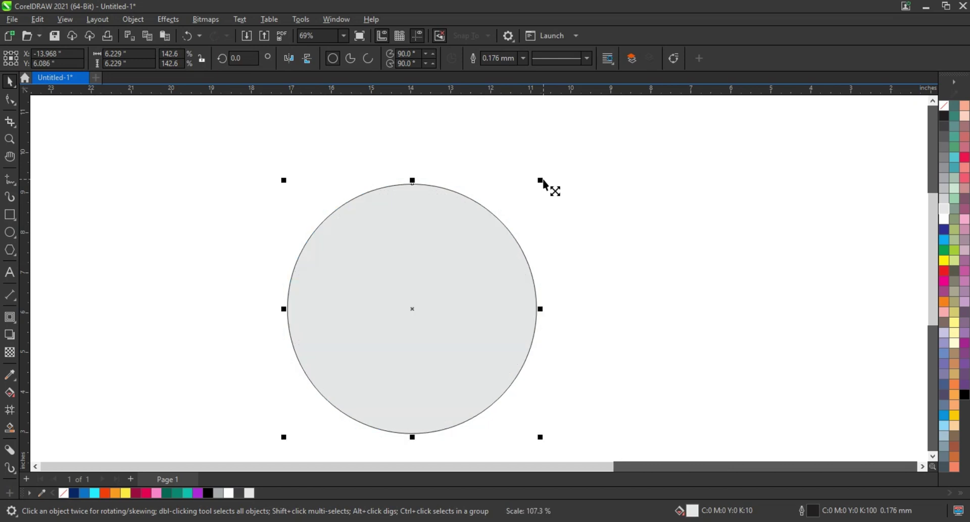
{"action": "left_click", "coordinate": [944, 105]}
- Draw a vertical freehand line and centre it horizontally on the outer circle
{"action": "left_click", "coordinate": [665, 215]}
{"action": "left_click", "coordinate": [9, 179]}
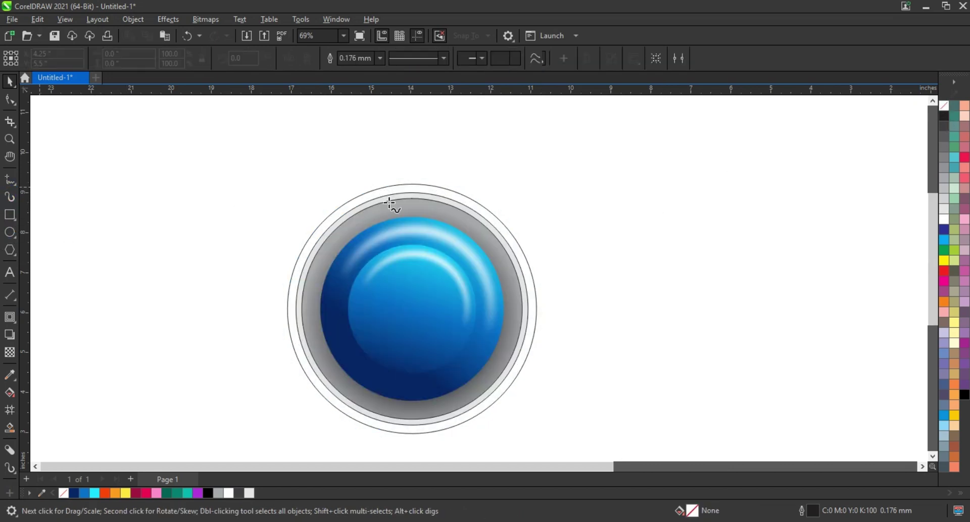
{"action": "left_click", "coordinate": [407, 160]}
{"action": "left_click", "coordinate": [407, 423]}
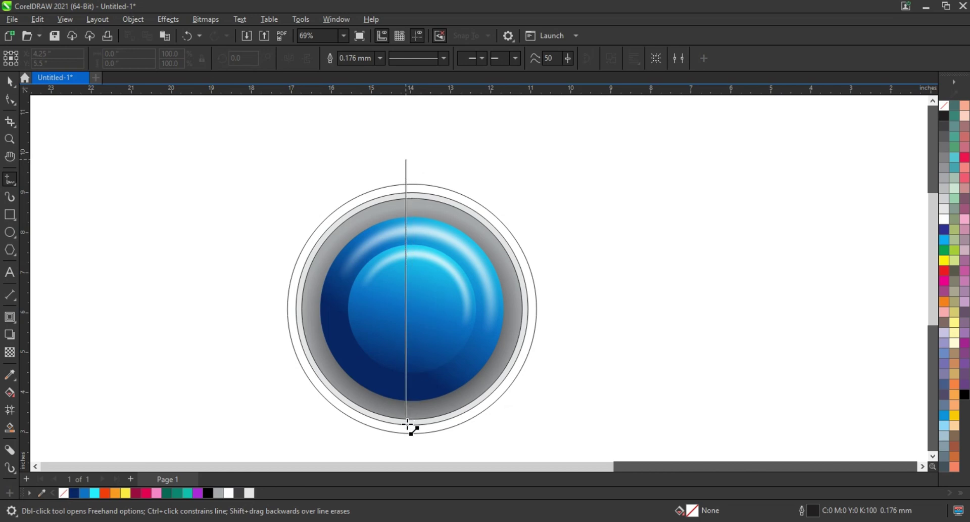
{"action": "left_click", "coordinate": [411, 452]}
{"action": "left_click", "coordinate": [9, 81]}
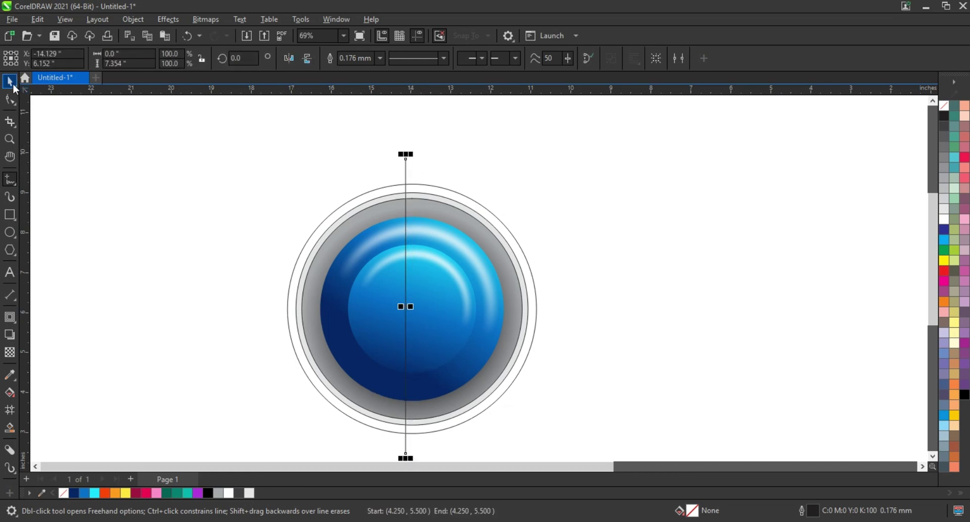
{"action": "left_click", "coordinate": [450, 189], "text": "shift"}
{"action": "key", "text": "c"}
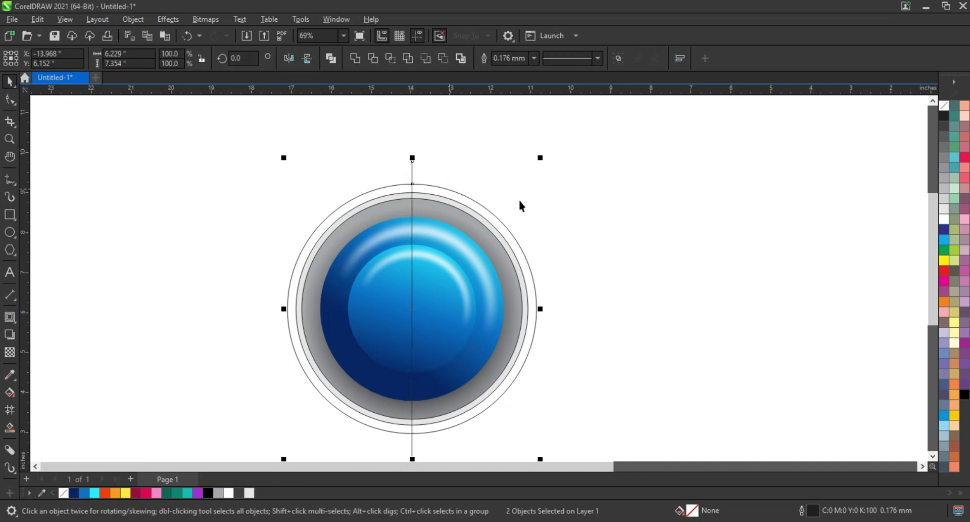
{"action": "left_click", "coordinate": [543, 201]}
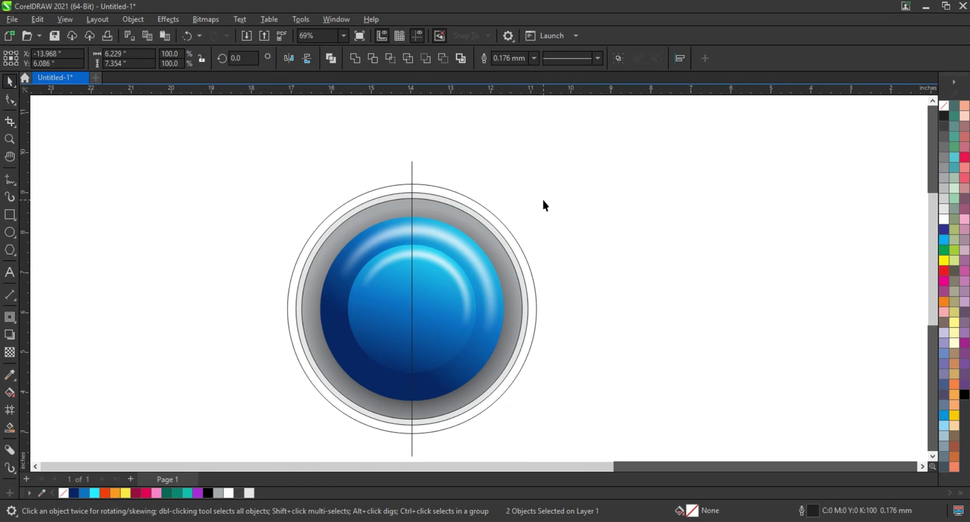
- Smart Fill the right half of the outer ring purple and delete the vertical line
{"action": "left_click", "coordinate": [13, 428]}
{"action": "left_click", "coordinate": [456, 420]}
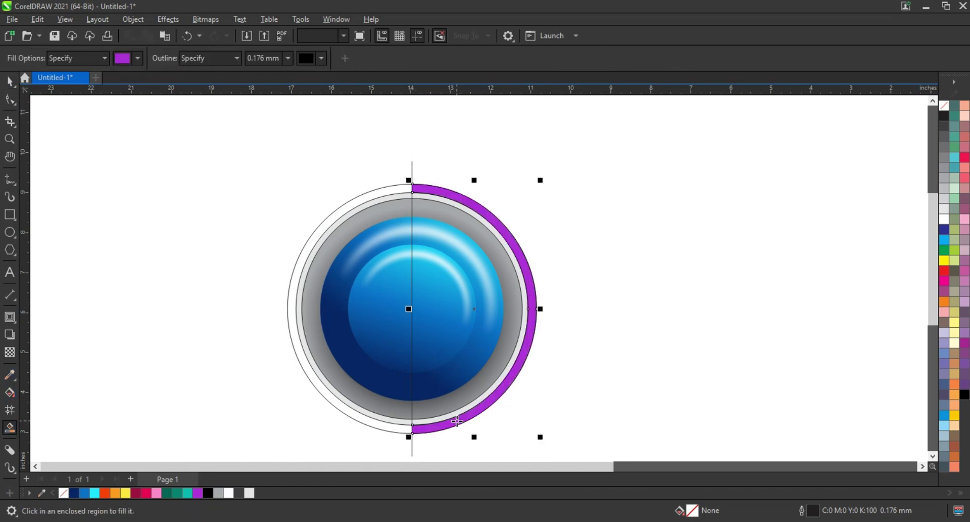
{"action": "left_click", "coordinate": [9, 82]}
{"action": "left_click", "coordinate": [411, 164]}
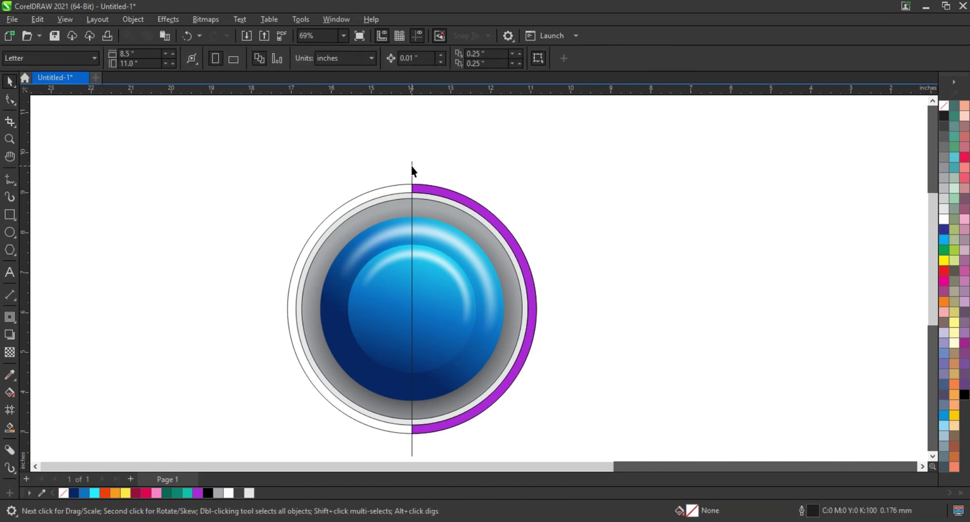
{"action": "key", "text": "Delete"}
- Delete the thin outer circle and fill the remaining outer ring white
{"action": "left_click", "coordinate": [405, 189]}
{"action": "key", "text": "Delete"}
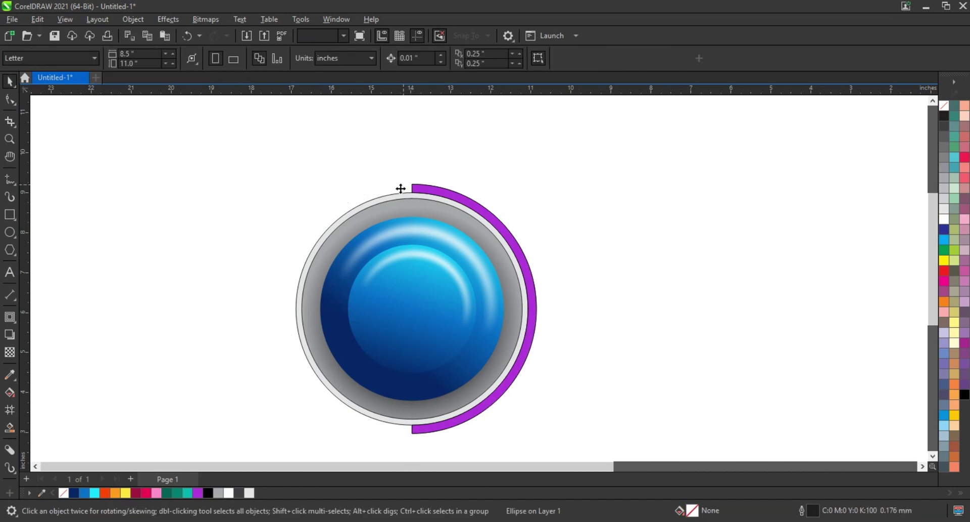
{"action": "left_click", "coordinate": [399, 195]}
{"action": "left_click", "coordinate": [408, 198]}
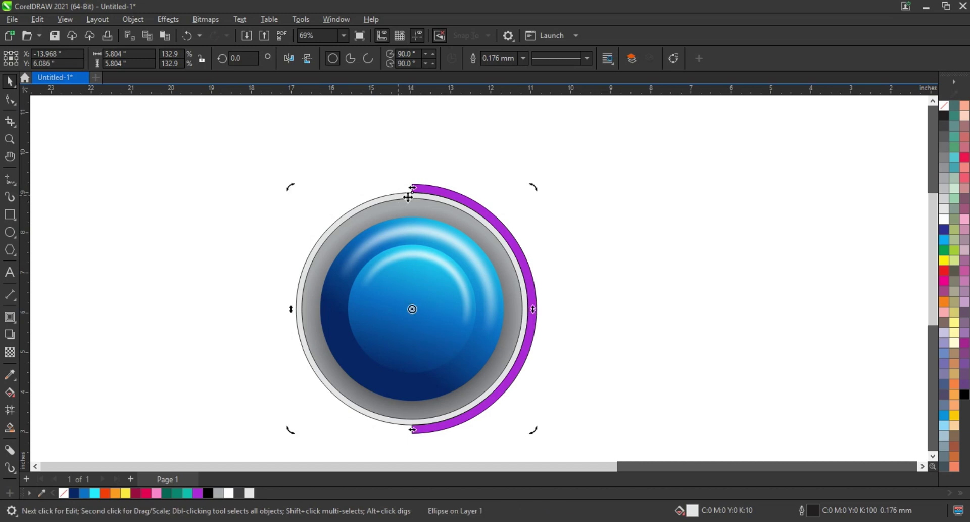
{"action": "left_click", "coordinate": [944, 221]}
- Zoom out and move the whole button group up and to the left
{"action": "left_click", "coordinate": [697, 233]}
{"action": "scroll", "coordinate": [183, 253], "scroll_direction": "down", "scroll_amount": 1}
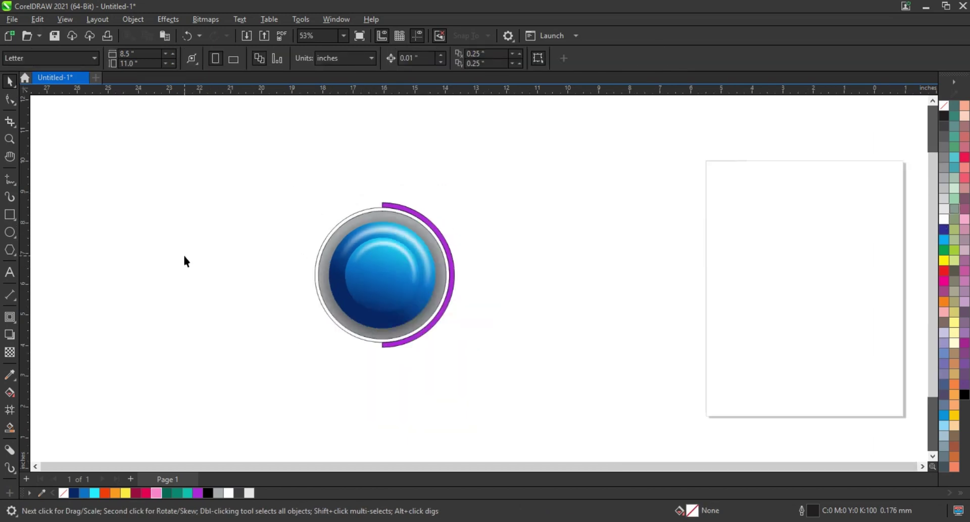
{"action": "scroll", "coordinate": [183, 253], "scroll_direction": "down", "scroll_amount": 1}
{"action": "left_click", "coordinate": [9, 139]}
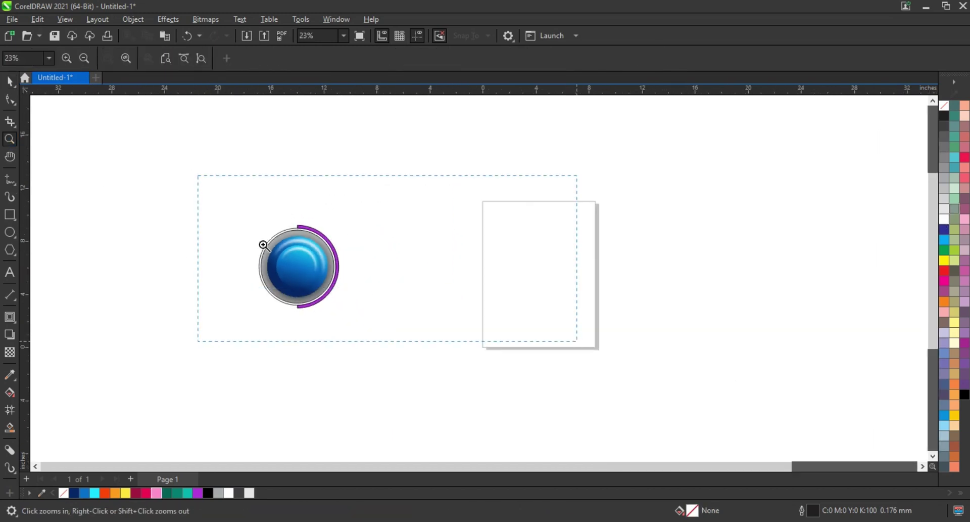
{"action": "left_click_drag", "start_coordinate": [191, 176], "coordinate": [576, 342]}
{"action": "left_click", "coordinate": [9, 81]}
{"action": "left_click_drag", "start_coordinate": [74, 123], "coordinate": [471, 433]}
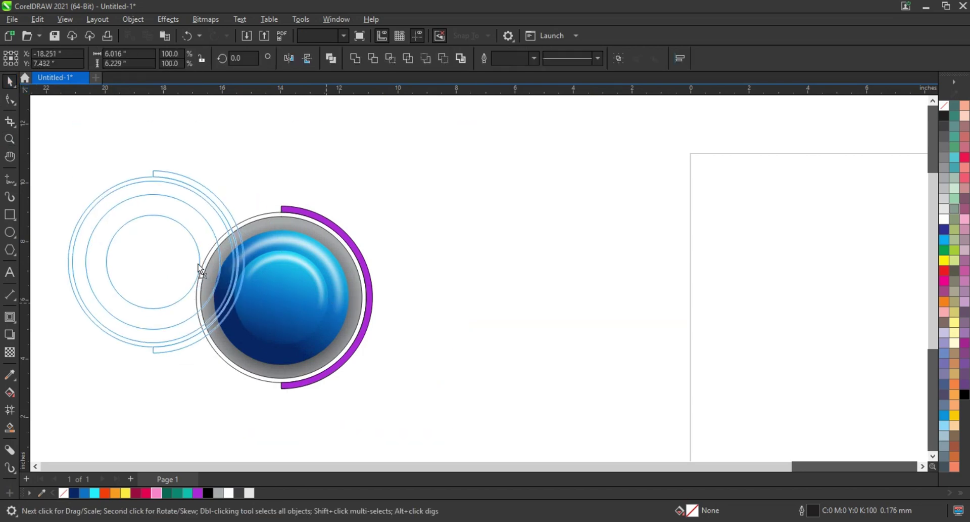
{"action": "left_click_drag", "start_coordinate": [326, 302], "coordinate": [197, 263]}
- Recolour the arc blue and draw a 17.058 × 5.486-inch rectangle from the button's centre
{"action": "left_click", "coordinate": [278, 329]}
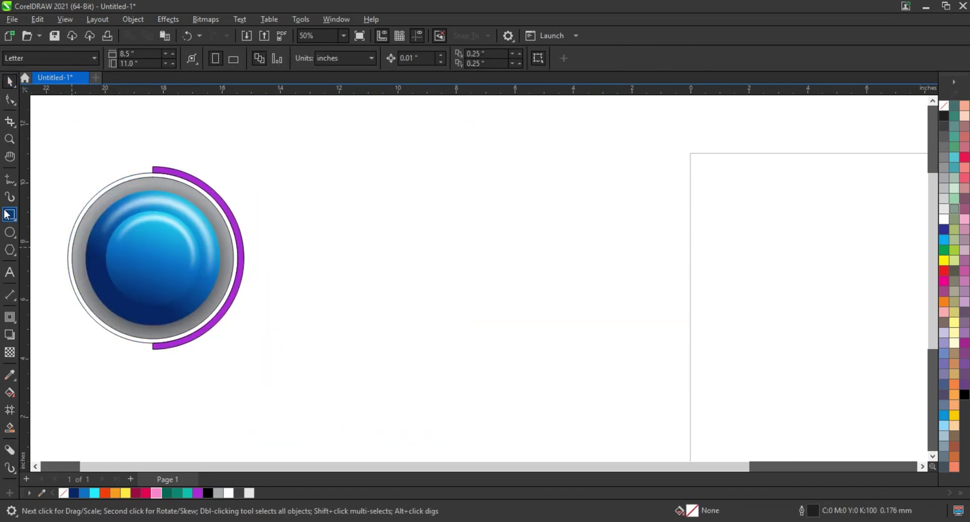
{"action": "left_click", "coordinate": [163, 172]}
{"action": "left_click", "coordinate": [226, 349]}
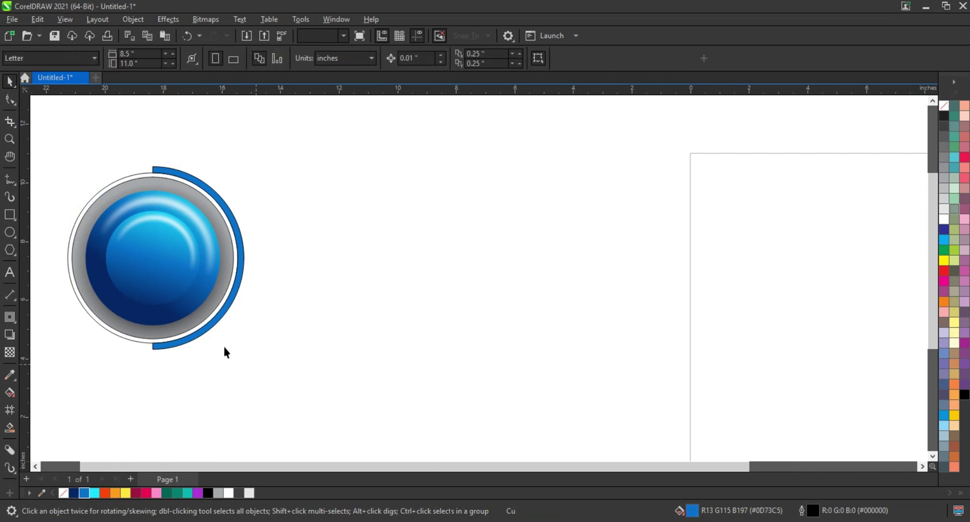
{"action": "left_click", "coordinate": [9, 215]}
{"action": "left_click_drag", "start_coordinate": [155, 176], "coordinate": [655, 337]}
- Shorten the bar's height to fit the ring and round its right corners into a pill end
{"action": "left_click", "coordinate": [11, 105]}
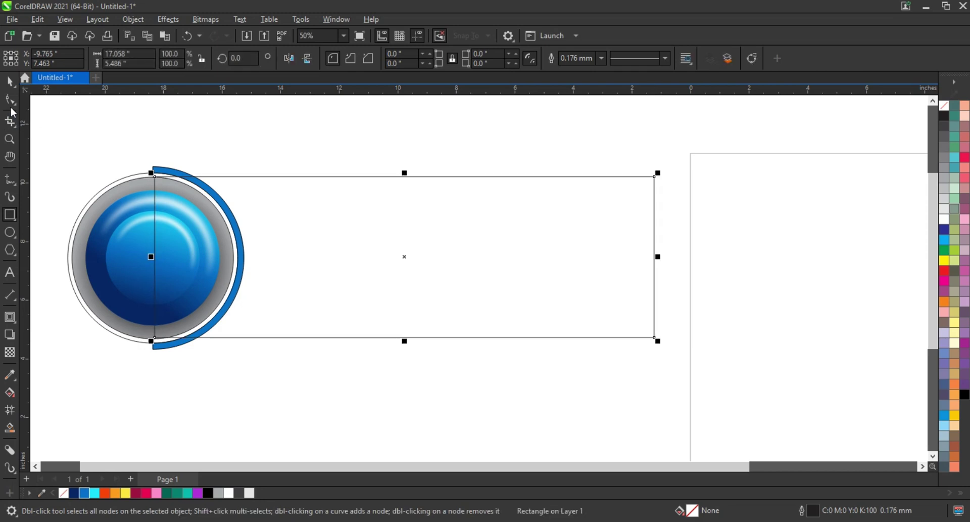
{"action": "left_click", "coordinate": [10, 83]}
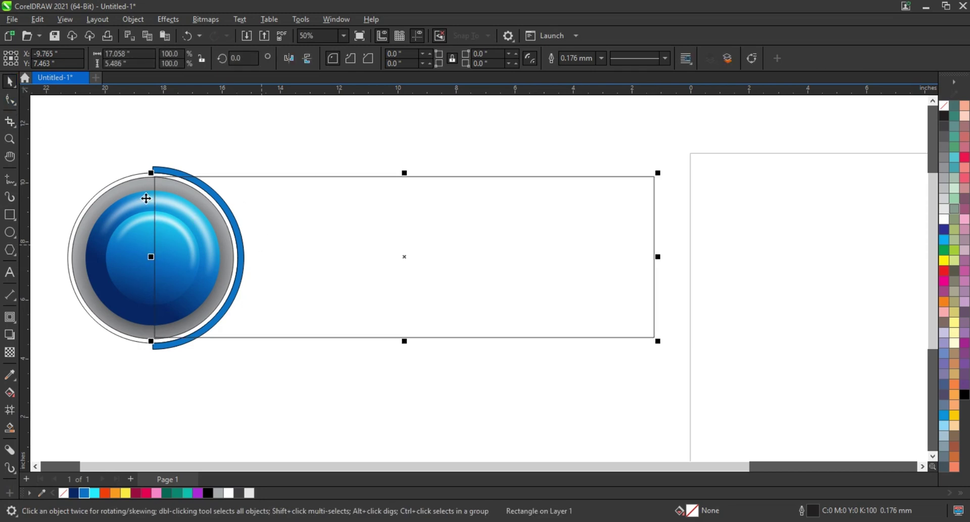
{"action": "left_click_drag", "start_coordinate": [147, 184], "coordinate": [147, 185]}
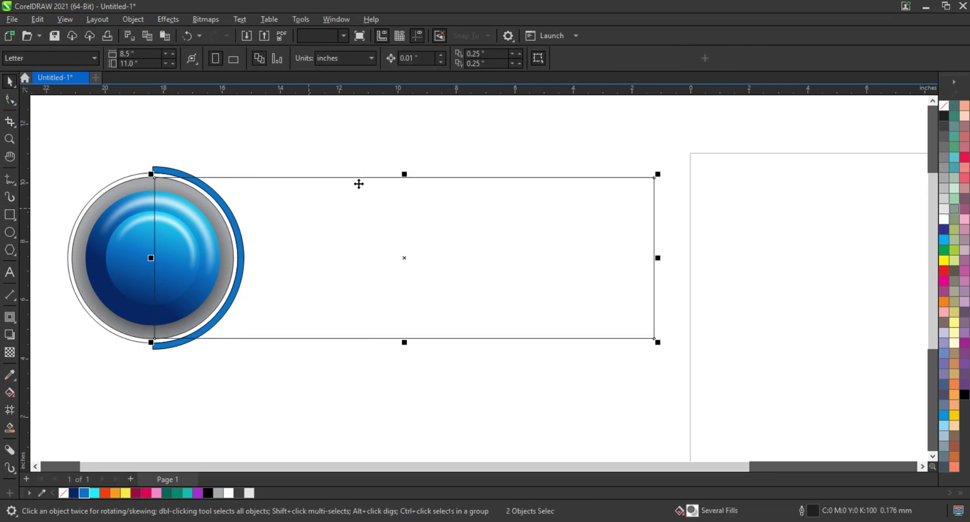
{"action": "left_click_drag", "start_coordinate": [406, 176], "coordinate": [406, 180]}
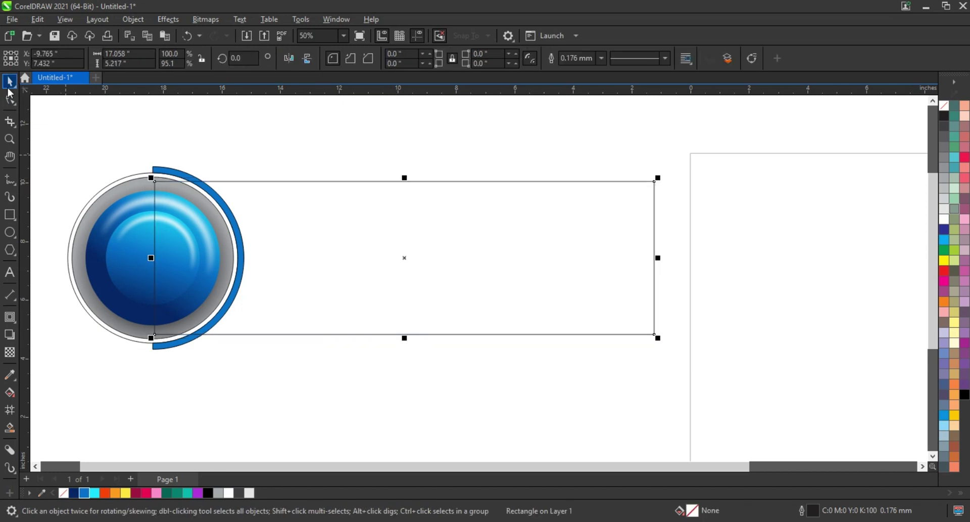
{"action": "key", "text": "F10"}
{"action": "left_click_drag", "start_coordinate": [655, 181], "coordinate": [466, 189]}
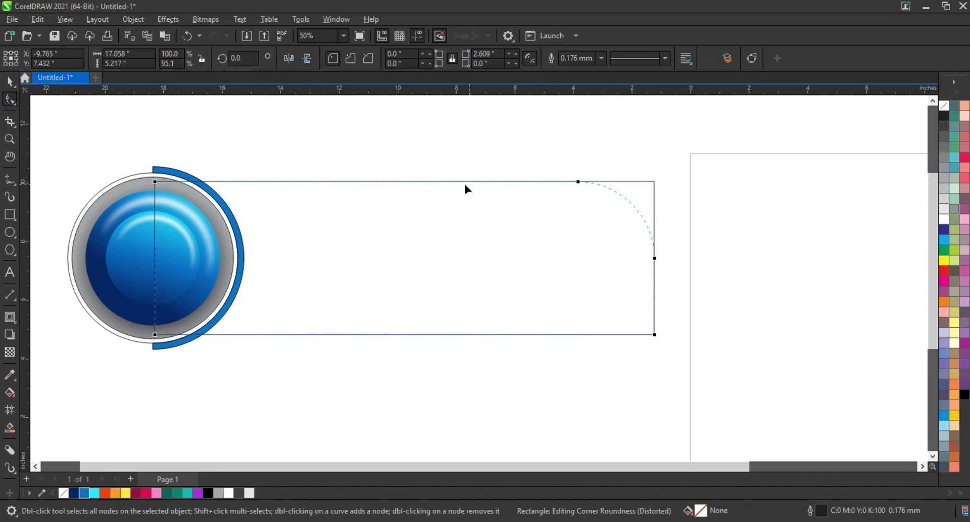
{"action": "left_click_drag", "start_coordinate": [402, 337], "coordinate": [394, 337]}
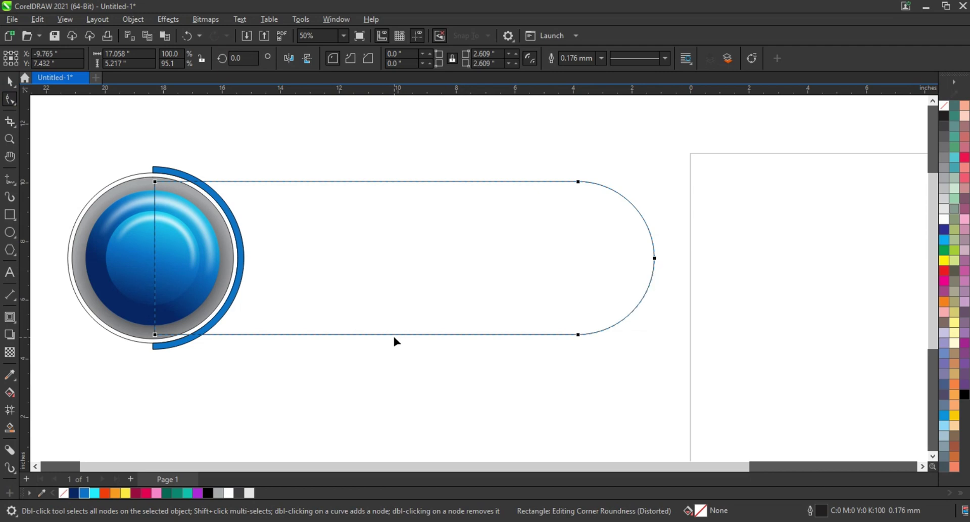
- Place a horizontally mirrored copy of the bar directly below it
{"action": "left_click", "coordinate": [9, 81]}
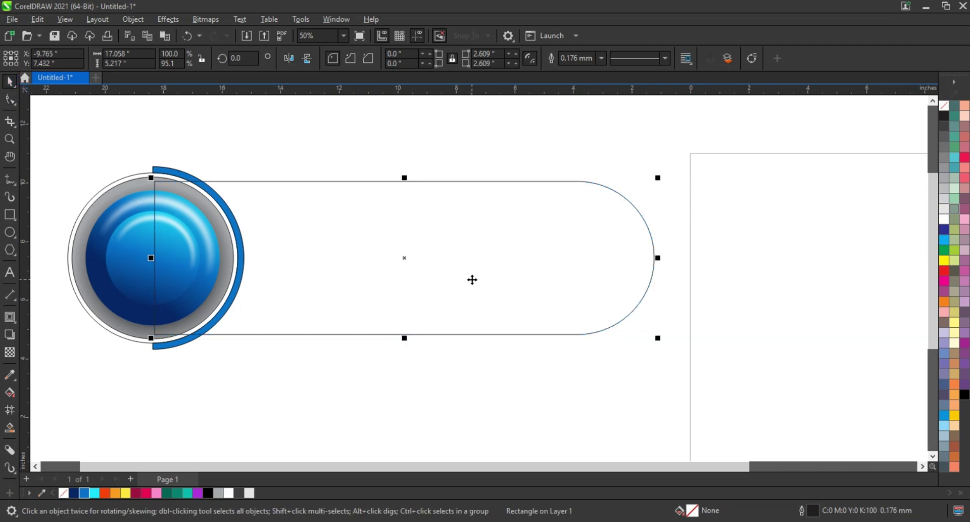
{"action": "scroll", "coordinate": [472, 279], "scroll_direction": "down", "scroll_amount": 1}
{"action": "mouse_move", "coordinate": [427, 212]}
{"action": "left_mouse_down"}
{"action": "mouse_move", "coordinate": [430, 334]}
{"action": "mouse_move", "coordinate": [447, 367]}
{"action": "left_mouse_up"}
{"action": "left_click", "coordinate": [288, 59]}
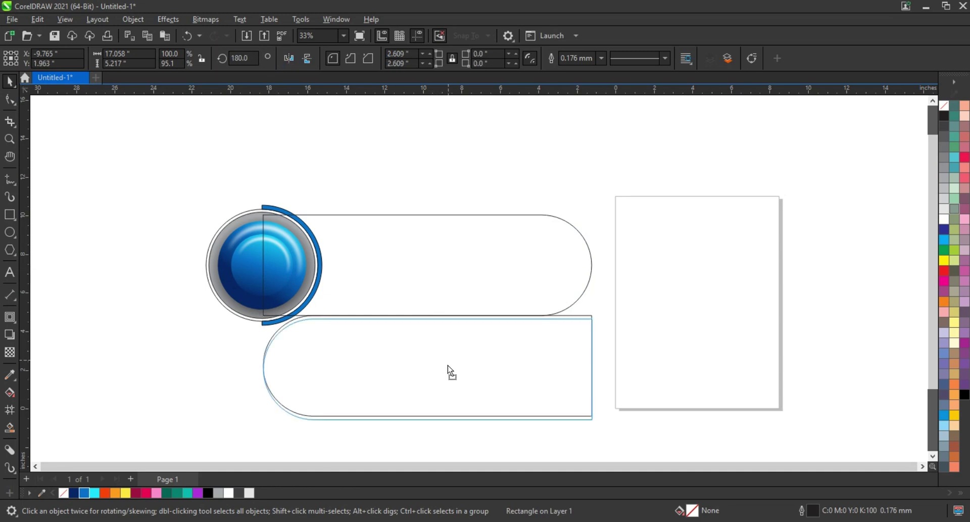
{"action": "left_click", "coordinate": [513, 295], "text": "shift"}
{"action": "left_click", "coordinate": [528, 363]}
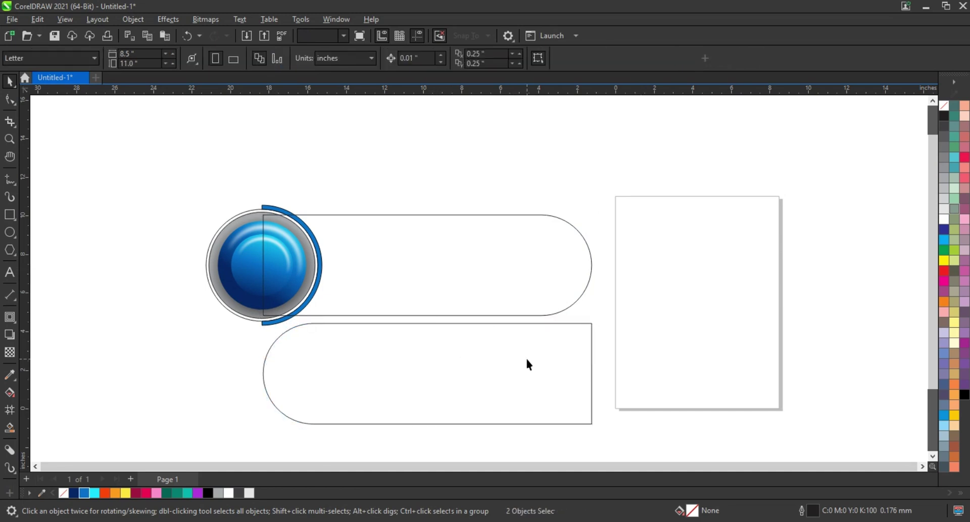
{"action": "left_click_drag", "start_coordinate": [527, 359], "coordinate": [465, 360]}
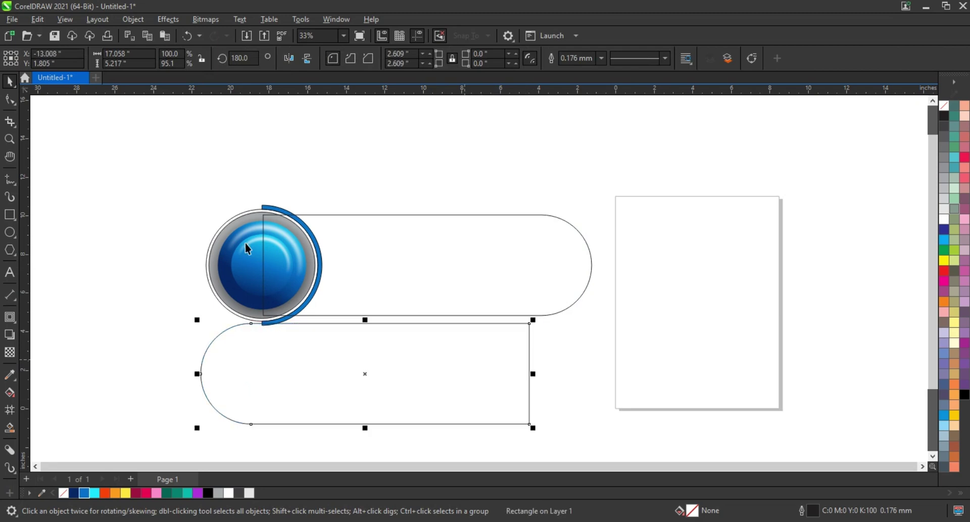
- Left-align the lower bar with the button and nudge it down slightly
{"action": "left_click", "coordinate": [221, 233], "text": "shift"}
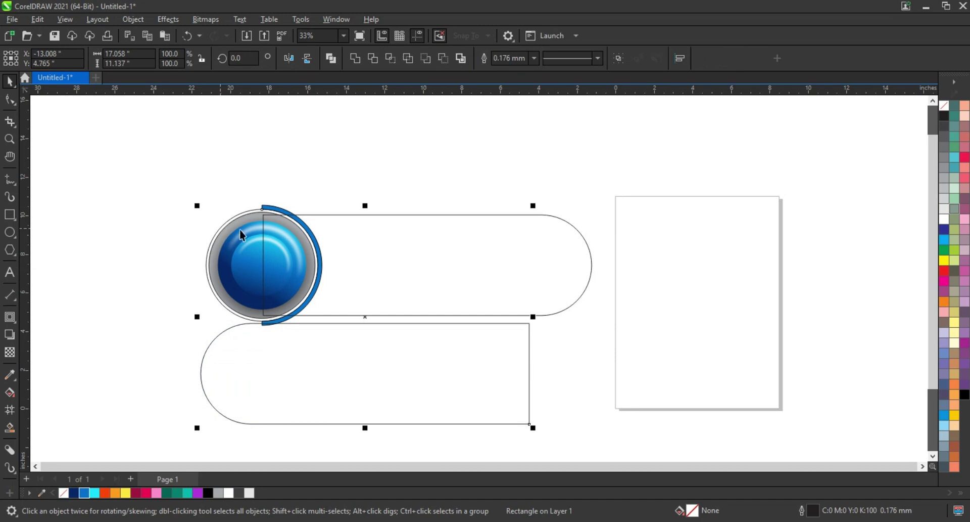
{"action": "key", "text": "l"}
{"action": "left_click", "coordinate": [168, 298]}
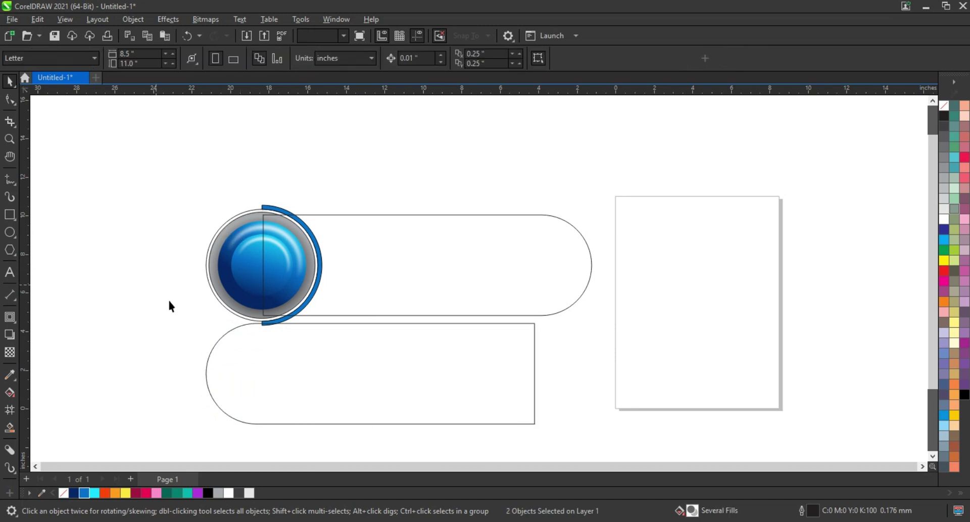
{"action": "left_click", "coordinate": [327, 388]}
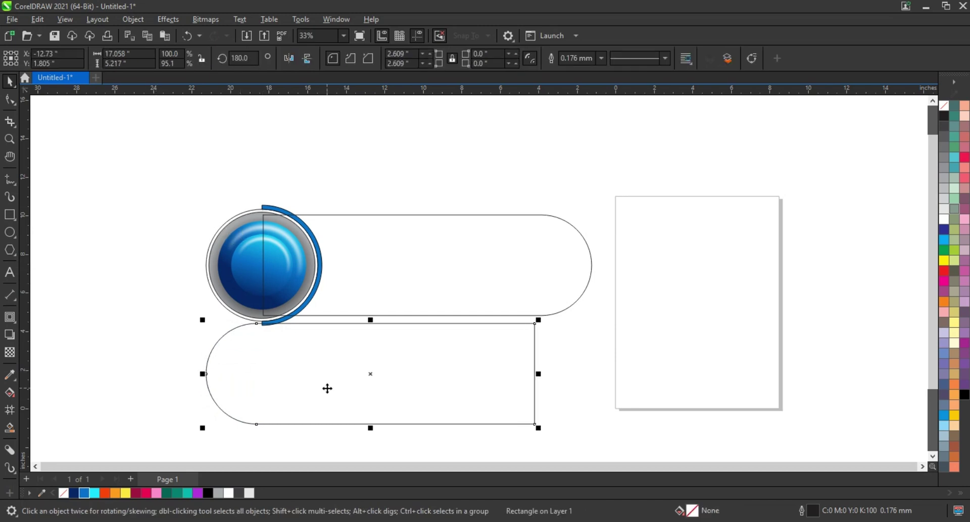
{"action": "key", "text": "Down"}
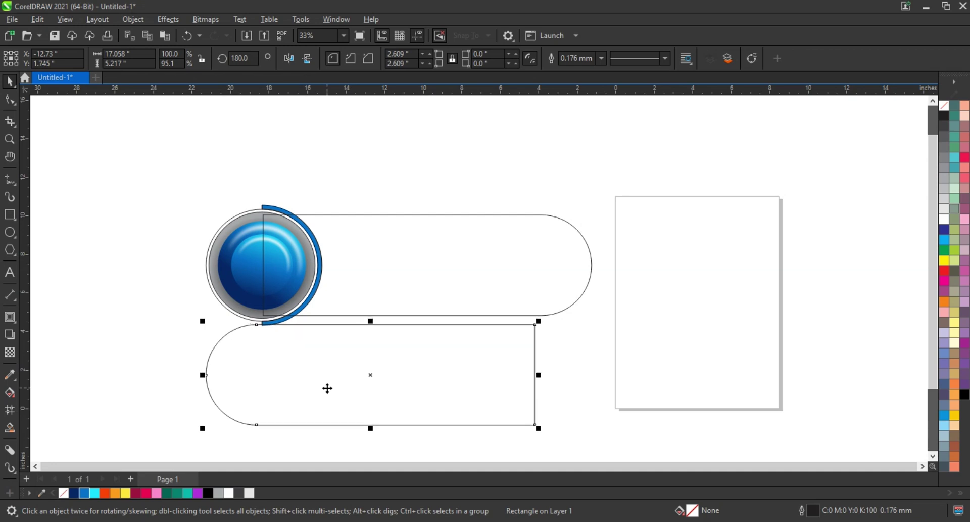
{"action": "key", "text": "Down"}
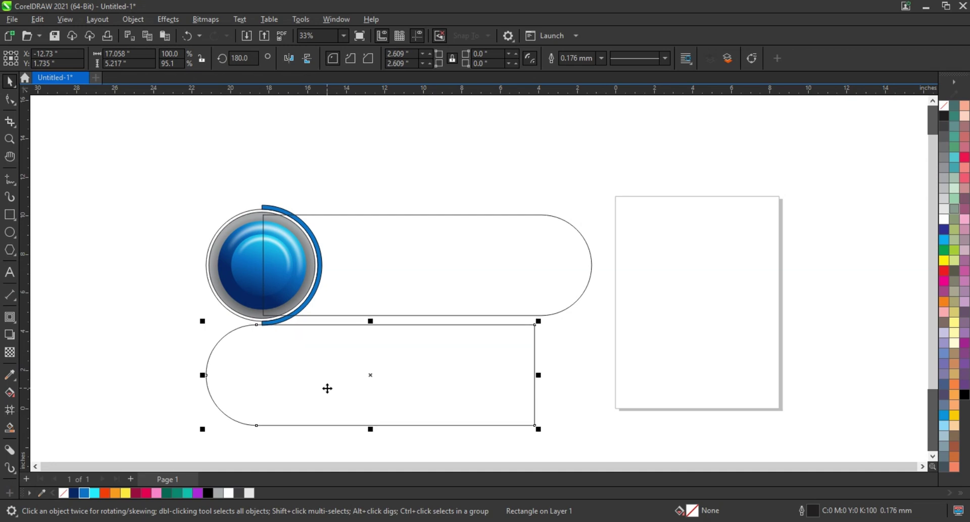
{"action": "scroll", "coordinate": [327, 387], "scroll_direction": "down", "scroll_amount": 1}
{"action": "left_click", "coordinate": [10, 138]}
- Add an outside contour around the lower rectangle and break it apart into its own shape
{"action": "left_click_drag", "start_coordinate": [171, 303], "coordinate": [570, 439]}
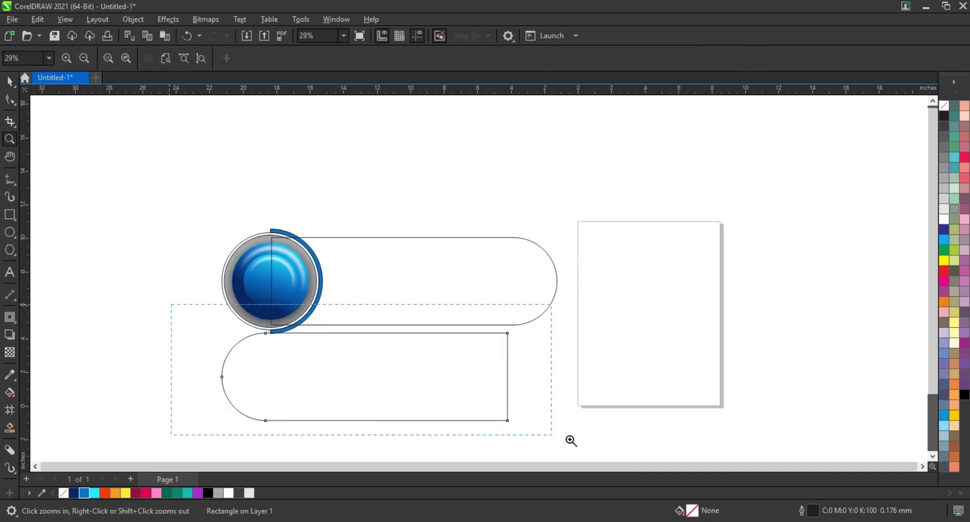
{"action": "left_click", "coordinate": [10, 81]}
{"action": "left_click", "coordinate": [283, 318]}
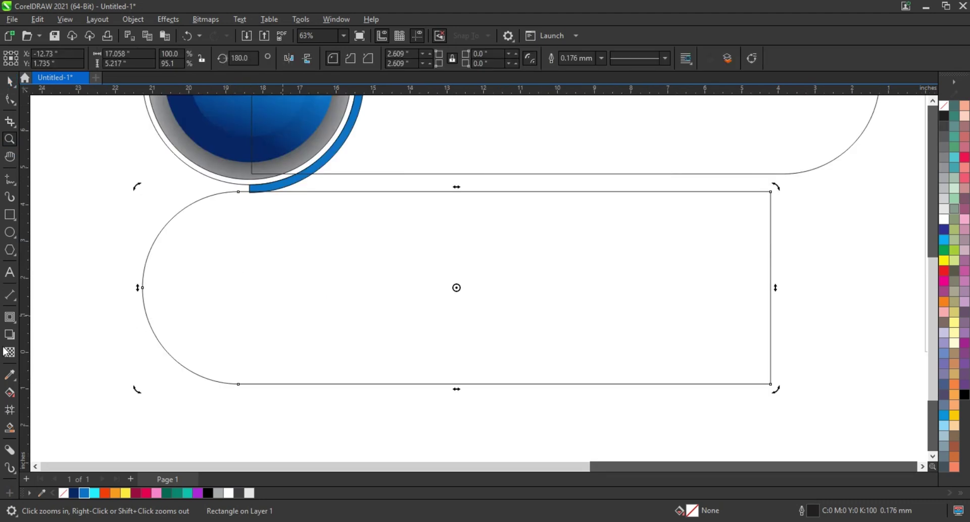
{"action": "left_click", "coordinate": [9, 317]}
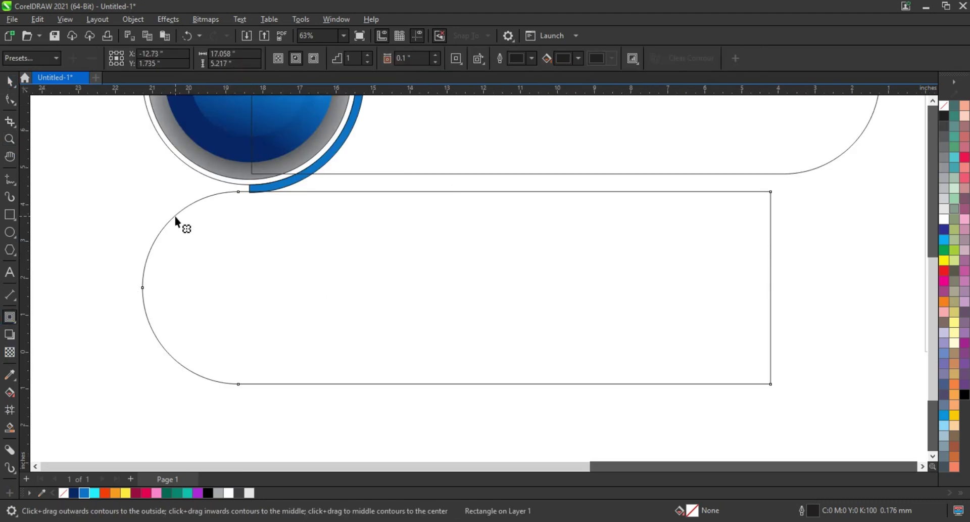
{"action": "left_click_drag", "start_coordinate": [174, 216], "coordinate": [139, 185]}
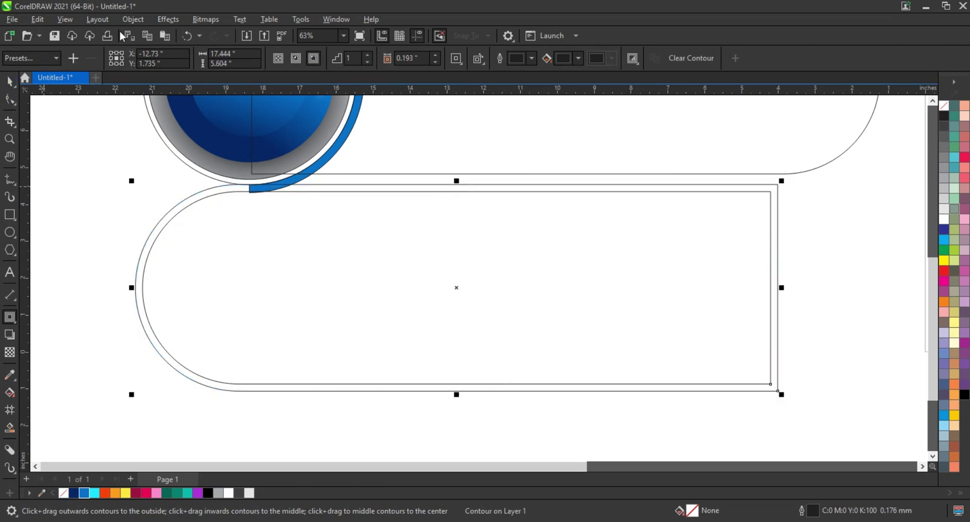
{"action": "left_click", "coordinate": [133, 19]}
{"action": "left_click", "coordinate": [186, 302]}
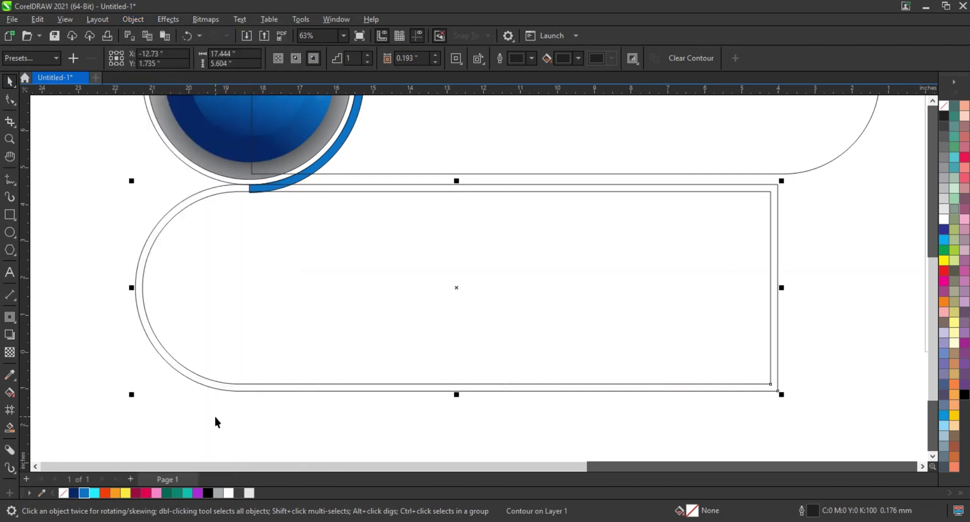
- Draw a vertical divider under the button's centre and Smart Fill the ring's left part
{"action": "left_click", "coordinate": [215, 421]}
{"action": "left_click", "coordinate": [10, 179]}
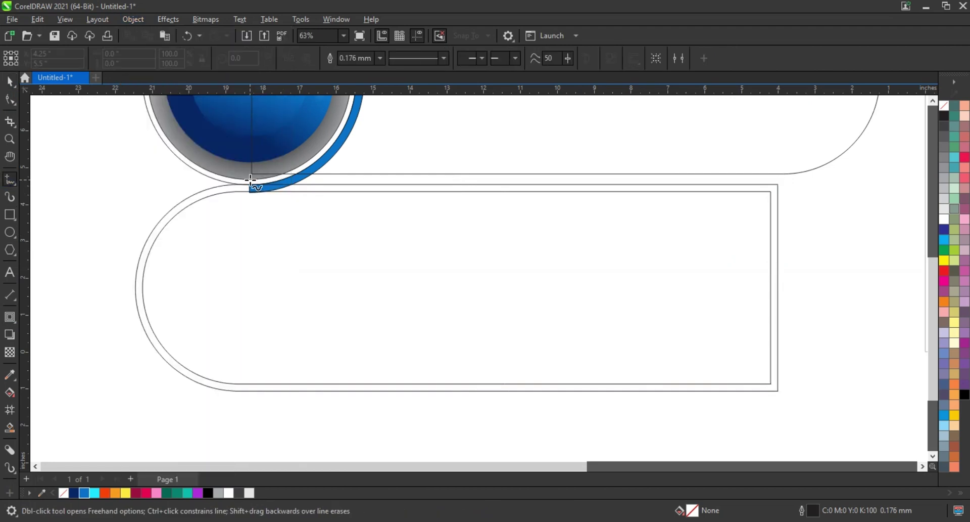
{"action": "left_click", "coordinate": [251, 179]}
{"action": "left_click", "coordinate": [250, 402]}
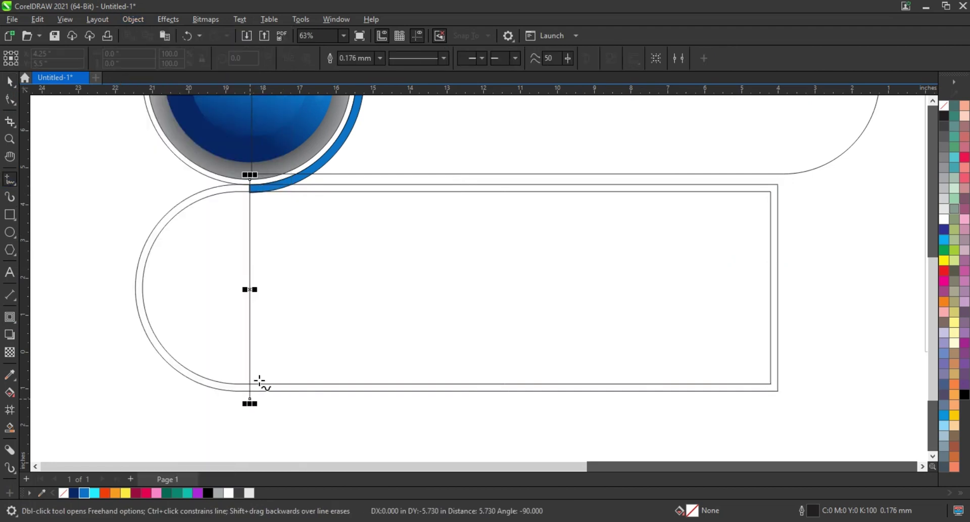
{"action": "left_click", "coordinate": [9, 427]}
{"action": "left_click", "coordinate": [243, 387]}
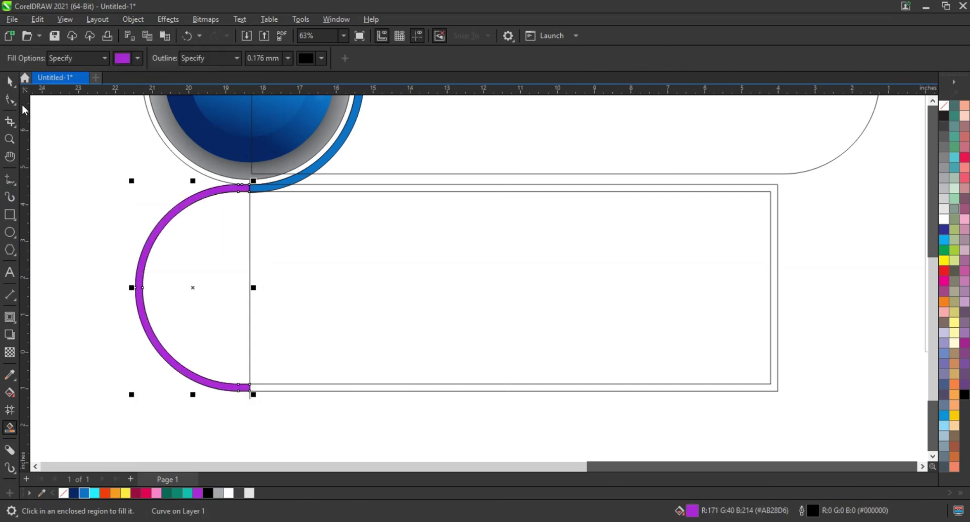
- Delete the divider line and recolour the left arc to the button's blue
{"action": "left_click", "coordinate": [11, 81]}
{"action": "left_click", "coordinate": [250, 258]}
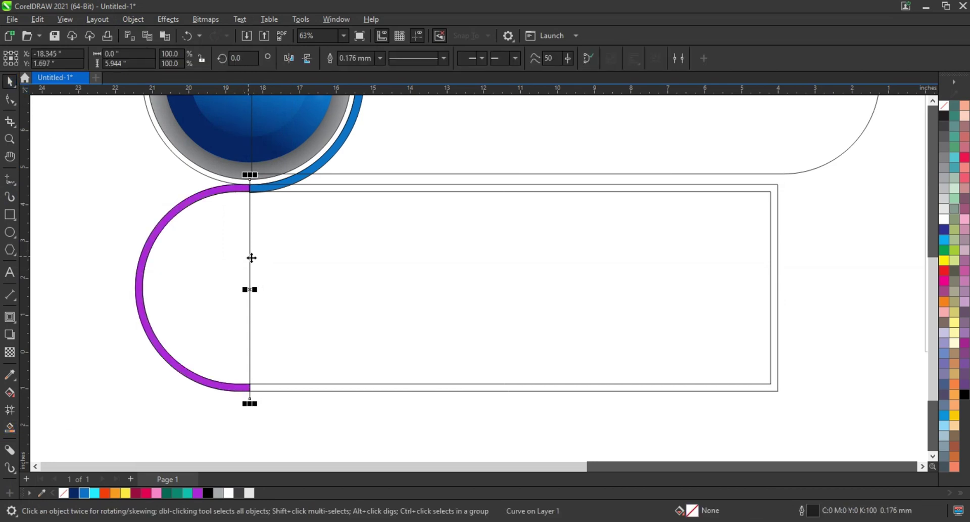
{"action": "key", "text": "Delete"}
{"action": "left_click", "coordinate": [192, 375]}
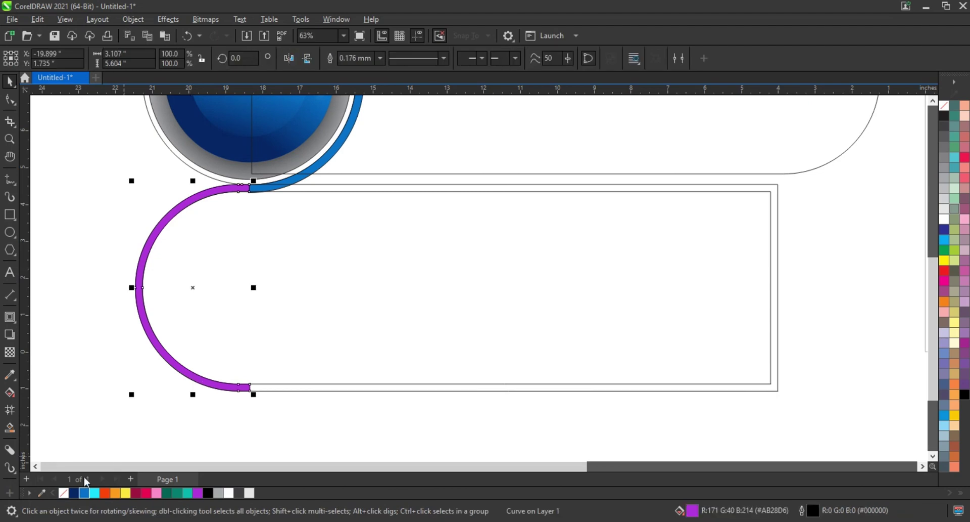
{"action": "left_click", "coordinate": [84, 493]}
{"action": "scroll", "coordinate": [175, 372], "scroll_direction": "down", "scroll_amount": 3}
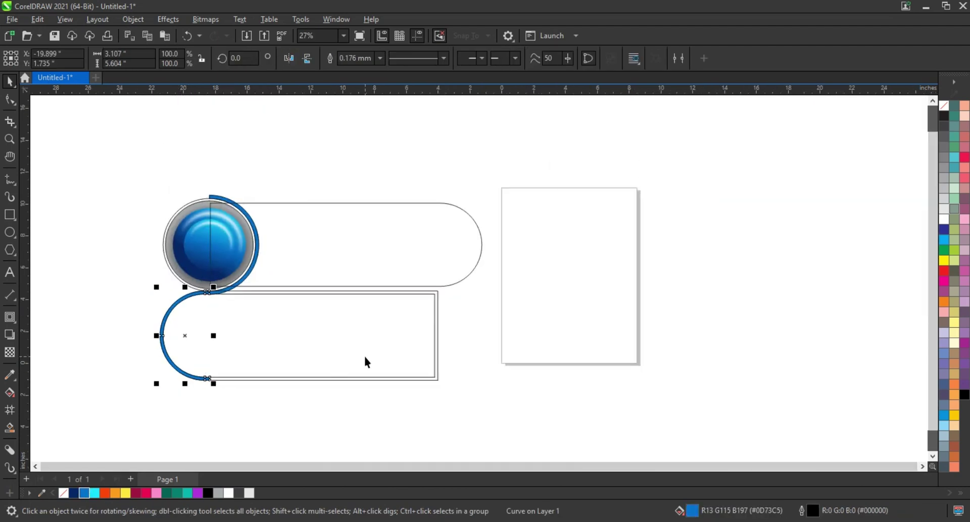
{"action": "left_click", "coordinate": [438, 363]}
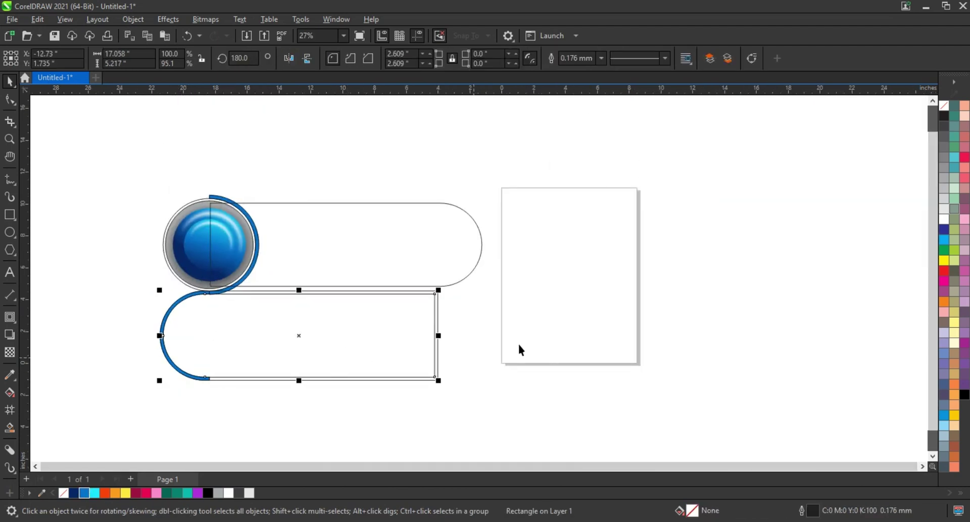
{"action": "left_click", "coordinate": [461, 322]}
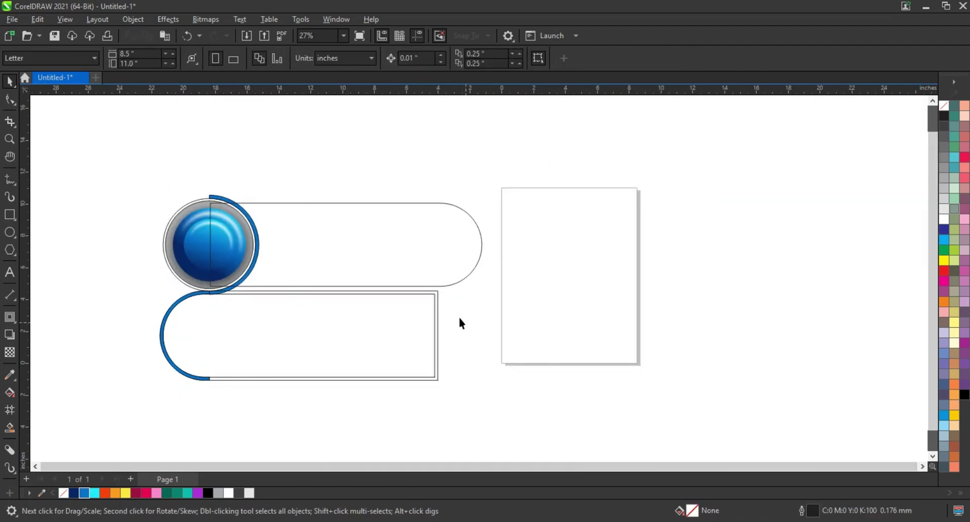
- Fill the upper pill and the lower rectangle light grey, then zoom in on them
{"action": "left_click", "coordinate": [214, 203]}
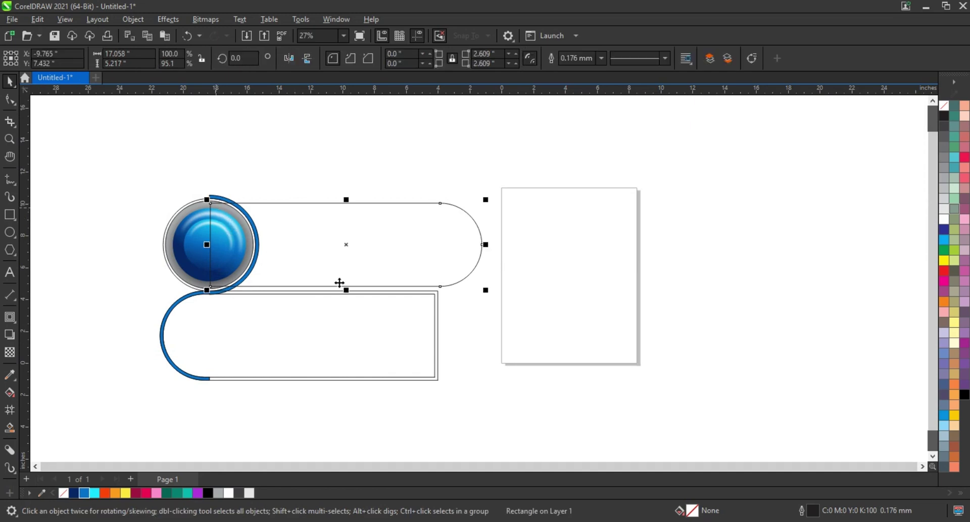
{"action": "left_click", "coordinate": [437, 305]}
{"action": "left_click", "coordinate": [414, 286]}
{"action": "left_click", "coordinate": [357, 331], "text": "shift"}
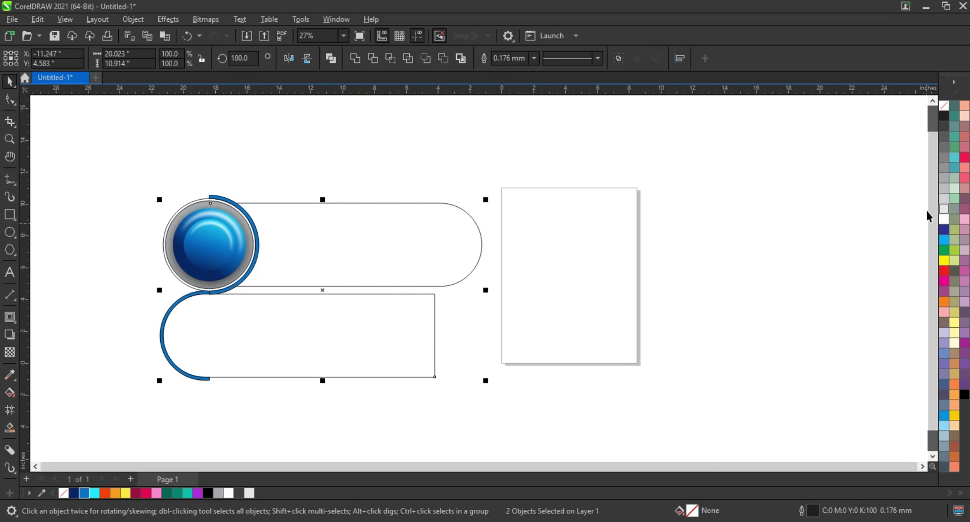
{"action": "left_click", "coordinate": [944, 208]}
{"action": "left_click", "coordinate": [451, 182]}
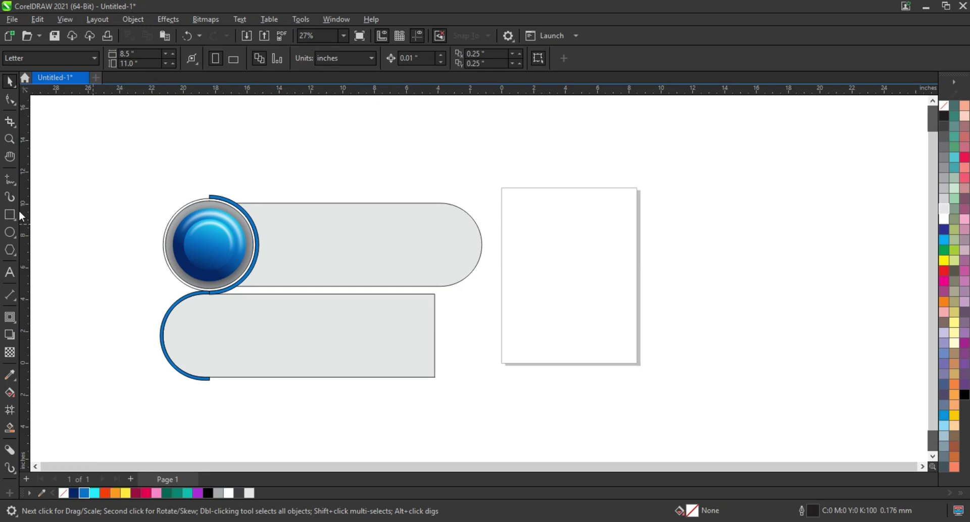
{"action": "left_click", "coordinate": [9, 139]}
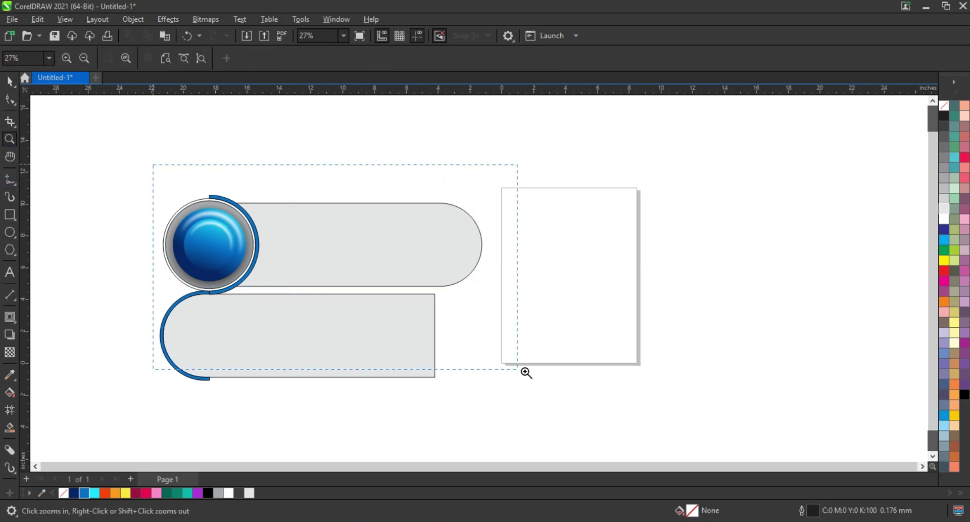
{"action": "left_click_drag", "start_coordinate": [151, 165], "coordinate": [528, 374]}
{"action": "left_click", "coordinate": [11, 249]}
- Draw an inverted triangle on the grey pill and fillet its corners in the Corners docker
{"action": "left_click_drag", "start_coordinate": [466, 217], "coordinate": [504, 296]}
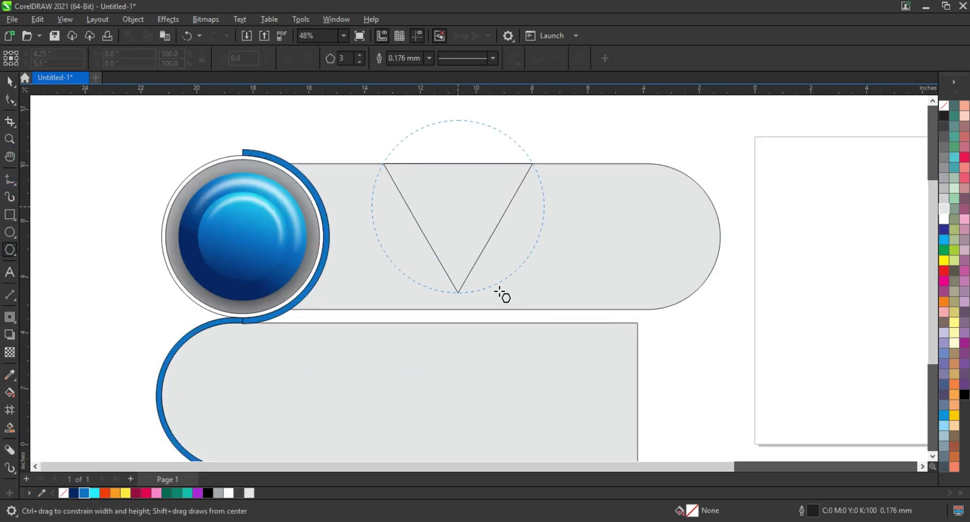
{"action": "left_click", "coordinate": [304, 19]}
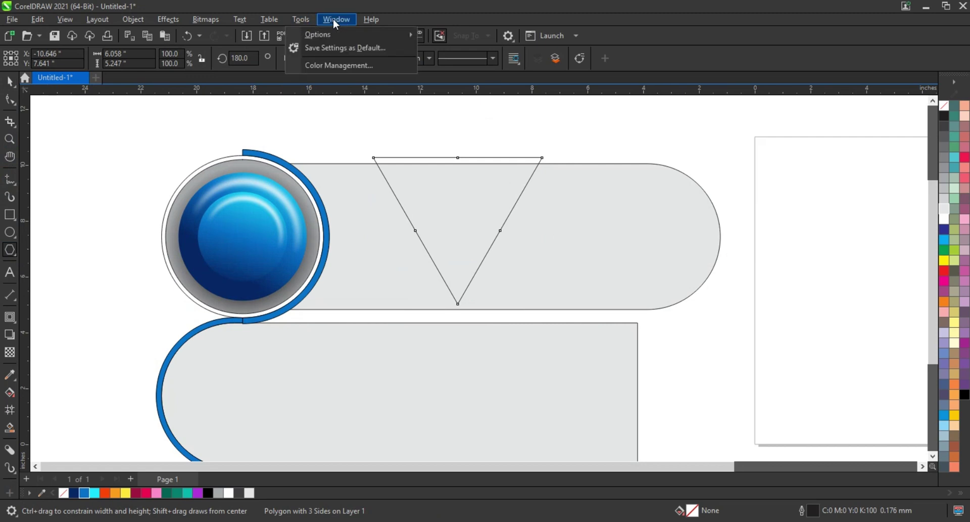
{"action": "mouse_move", "coordinate": [379, 180]}
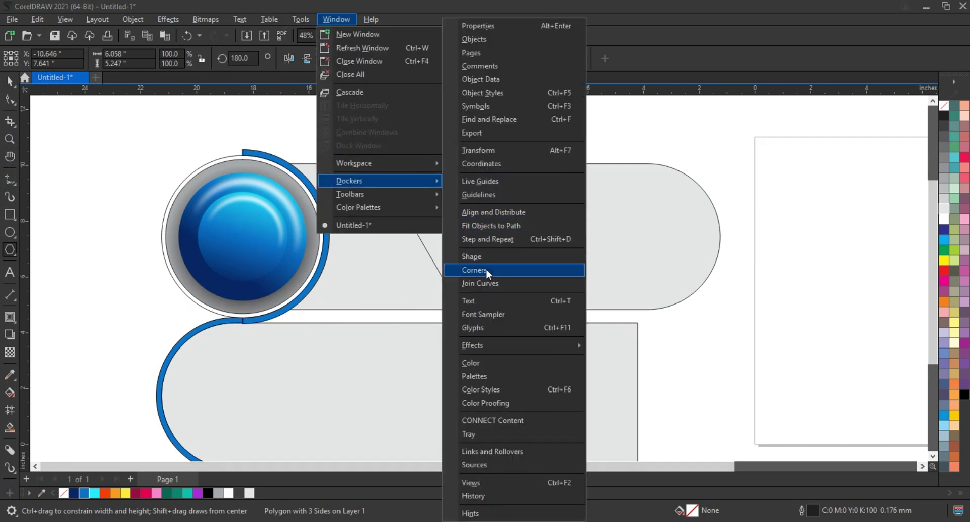
{"action": "left_click", "coordinate": [487, 268]}
{"action": "left_click", "coordinate": [931, 220]}
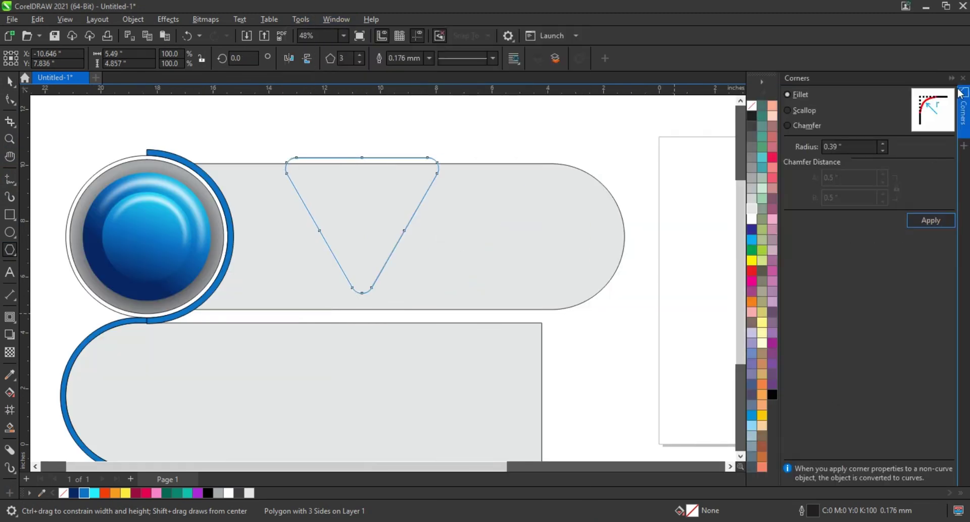
{"action": "left_click", "coordinate": [963, 78]}
- Rotate the triangle to point upward and place it, slightly enlarged, over the button's right side
{"action": "key", "text": "space"}
{"action": "left_click", "coordinate": [459, 240]}
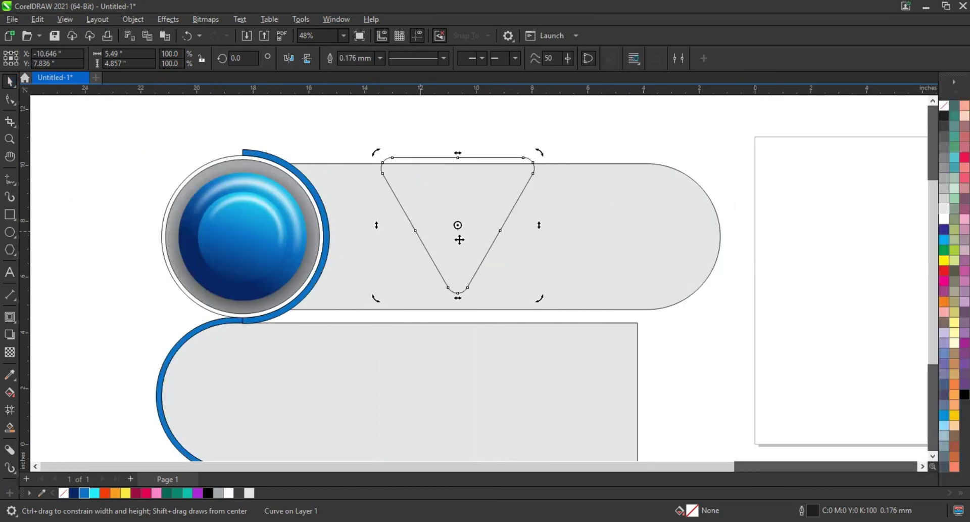
{"action": "left_click_drag", "start_coordinate": [537, 301], "coordinate": [447, 288]}
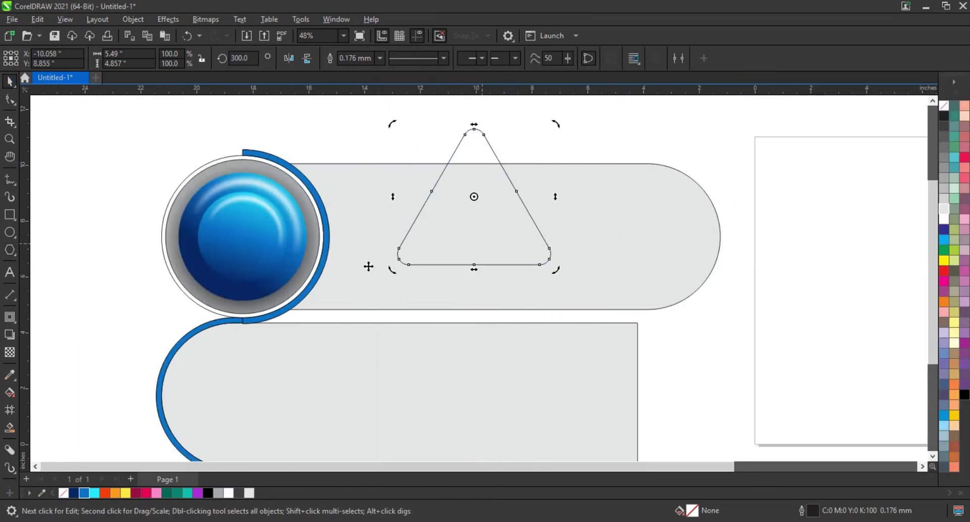
{"action": "mouse_move", "coordinate": [484, 255]}
{"action": "left_mouse_down"}
{"action": "mouse_move", "coordinate": [316, 309]}
{"action": "mouse_move", "coordinate": [314, 299]}
{"action": "left_mouse_up"}
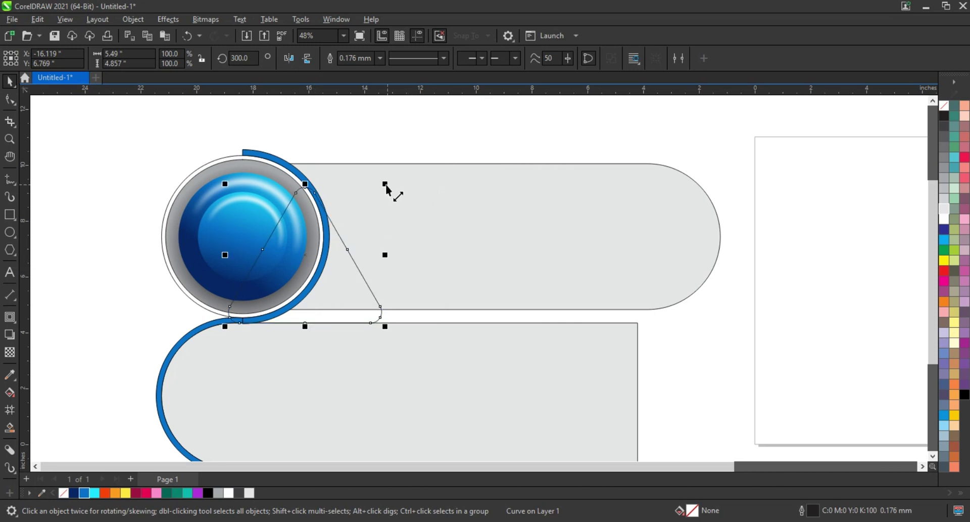
{"action": "left_click_drag", "start_coordinate": [386, 182], "coordinate": [390, 182]}
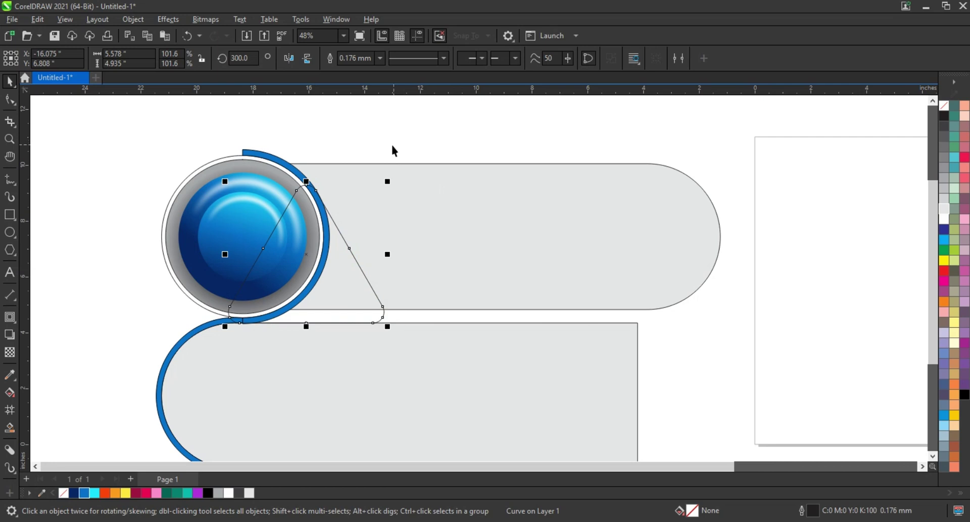
- Smart Fill the triangle and the strip beneath it, then weld them with the blue arc
{"action": "left_click", "coordinate": [10, 427]}
{"action": "left_click", "coordinate": [344, 281]}
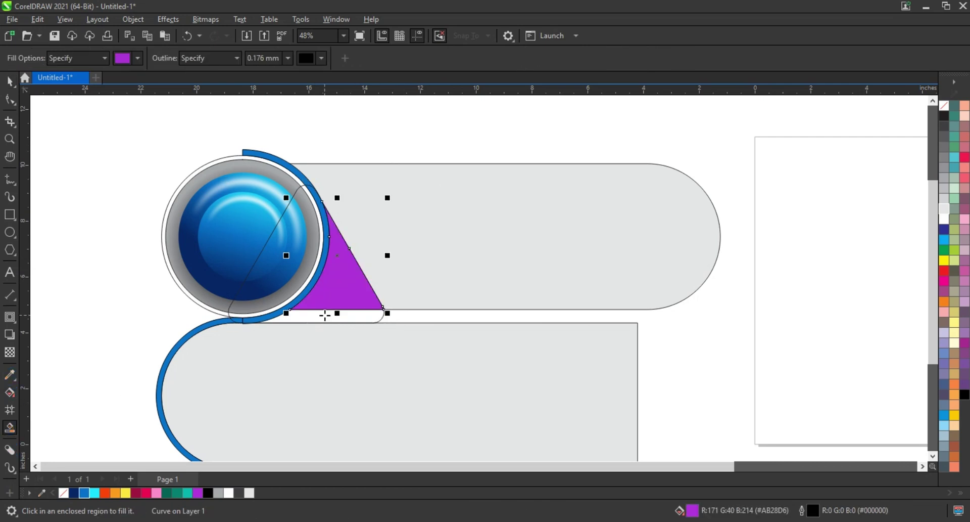
{"action": "left_click", "coordinate": [325, 316]}
{"action": "left_click", "coordinate": [9, 81]}
{"action": "key", "text": "space"}
{"action": "left_click", "coordinate": [345, 271], "text": "shift"}
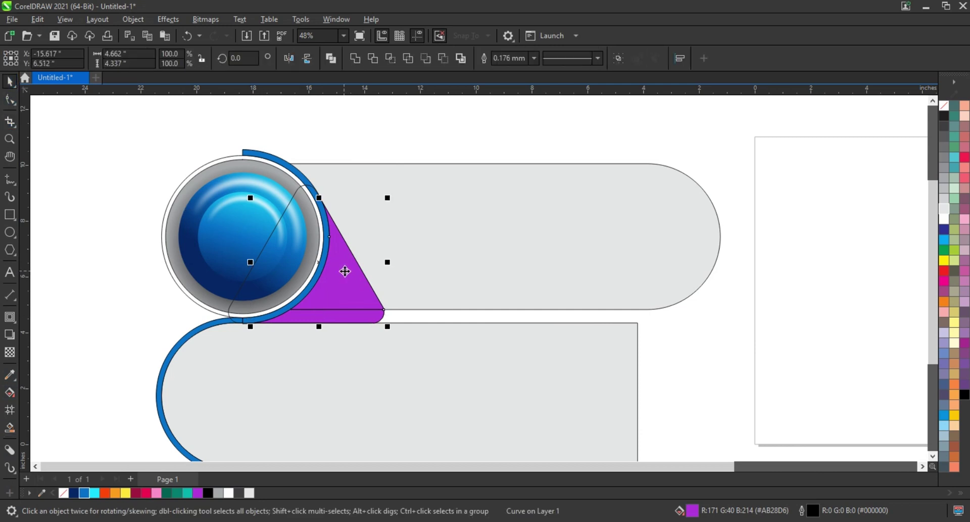
{"action": "left_click", "coordinate": [286, 166], "text": "shift"}
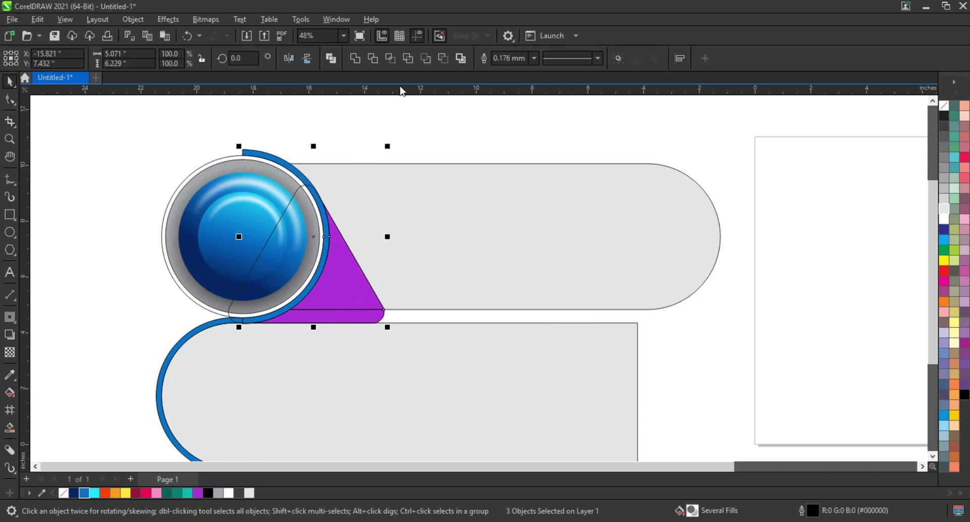
{"action": "left_click", "coordinate": [355, 58]}
- Restore the grey ring, weld the blue wedge into one curve and check its nodes
{"action": "left_click", "coordinate": [301, 188]}
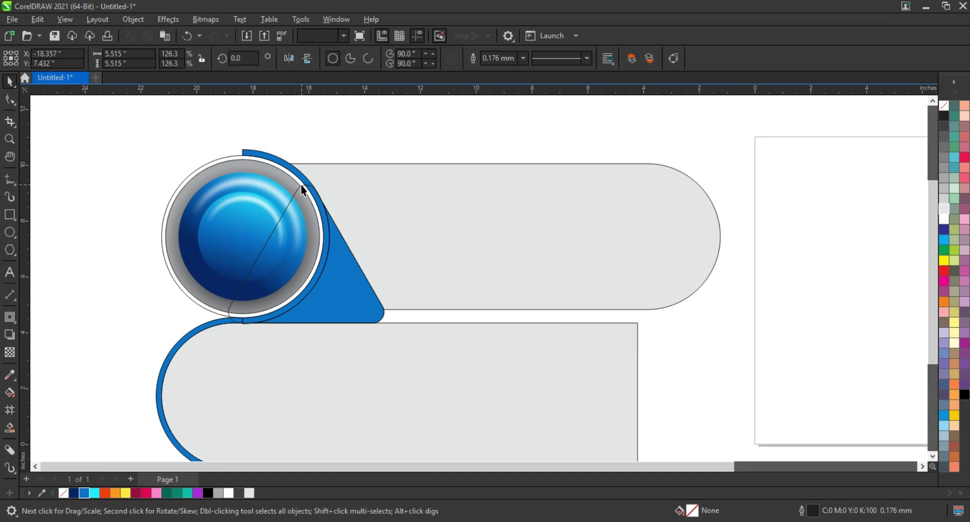
{"action": "key", "text": "Delete"}
{"action": "left_click", "coordinate": [303, 188]}
{"action": "key", "text": "ctrl+z"}
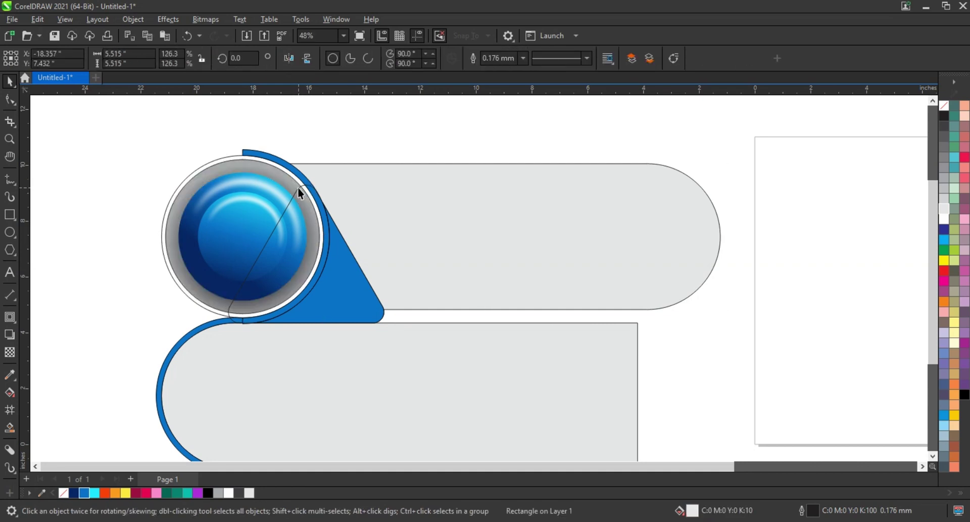
{"action": "key", "text": "Escape"}
{"action": "left_click", "coordinate": [306, 183]}
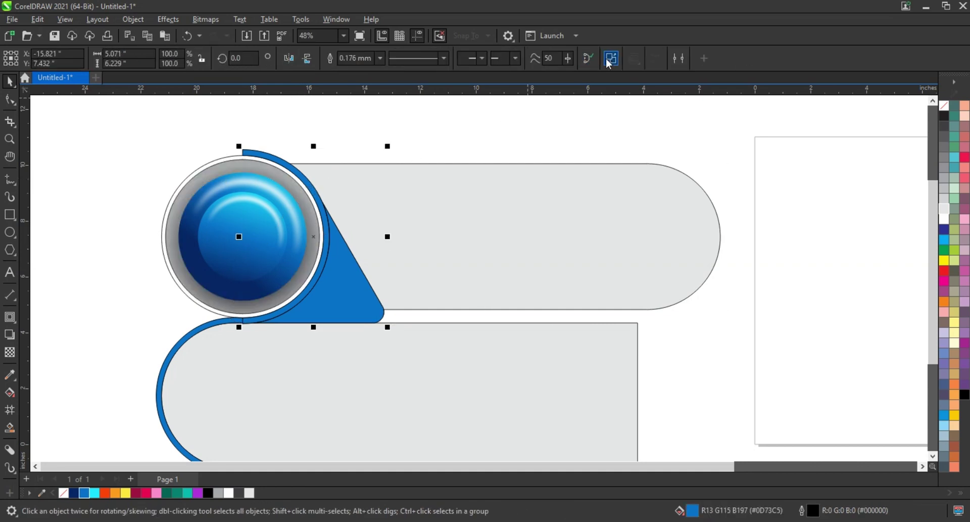
{"action": "left_click", "coordinate": [356, 58]}
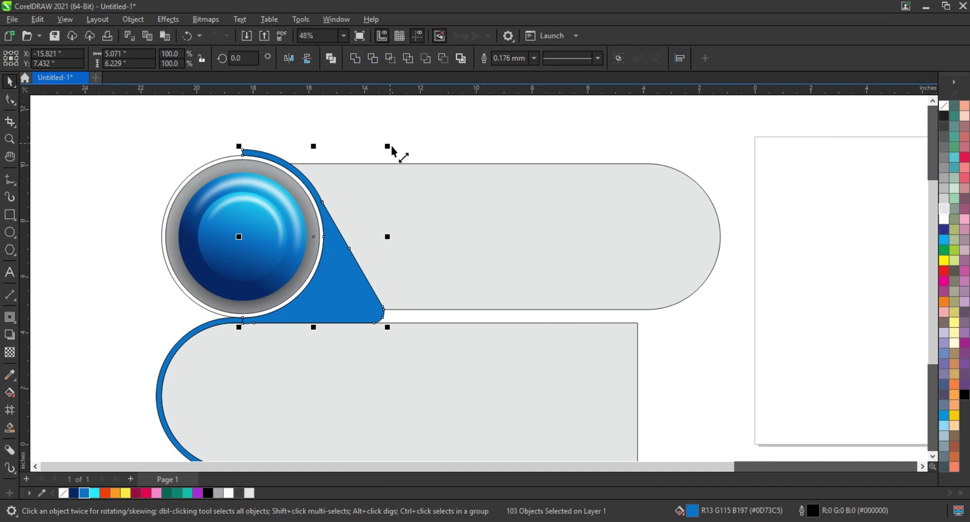
{"action": "left_click", "coordinate": [6, 103]}
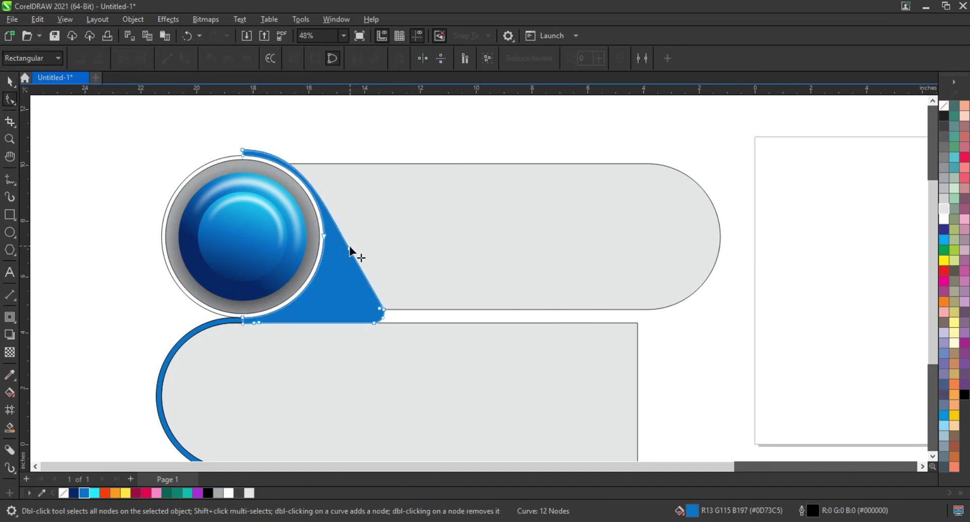
{"action": "left_click", "coordinate": [8, 81]}
{"action": "left_click", "coordinate": [123, 188]}
{"action": "scroll", "coordinate": [193, 213], "scroll_direction": "down", "scroll_amount": 2}
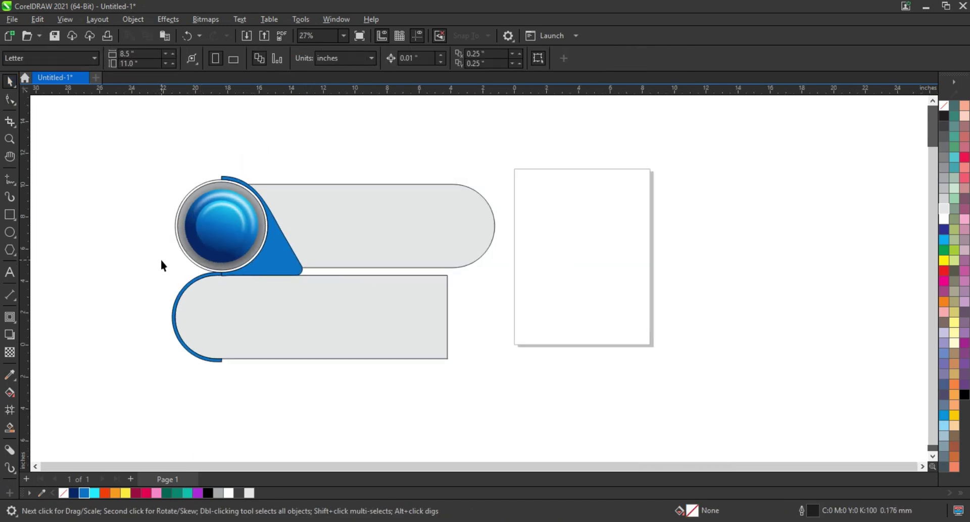
- Duplicate both bars with their buttons directly below, nudging the copy down slightly
{"action": "left_click_drag", "start_coordinate": [134, 145], "coordinate": [549, 422]}
{"action": "left_click_drag", "start_coordinate": [341, 229], "coordinate": [333, 399]}
{"action": "scroll", "coordinate": [442, 127], "scroll_direction": "up", "scroll_amount": 3}
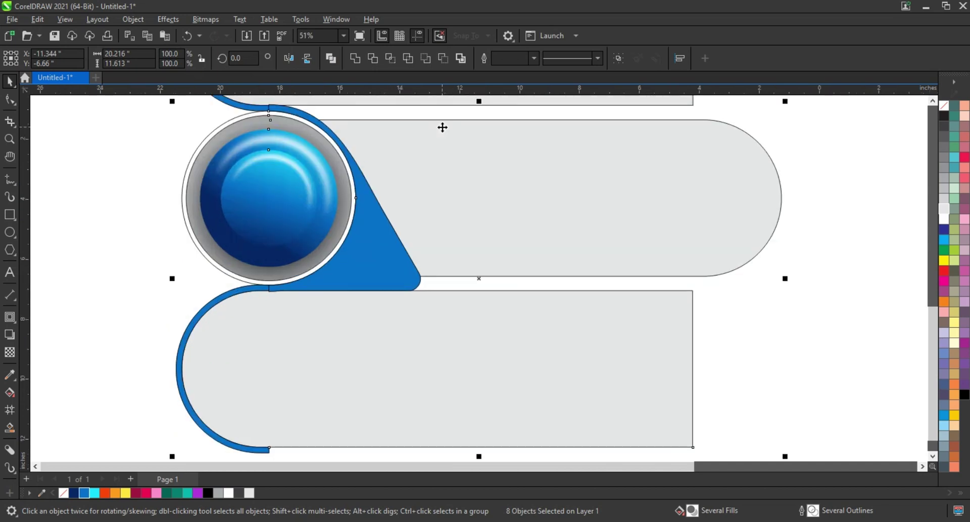
{"action": "key", "text": "Down"}
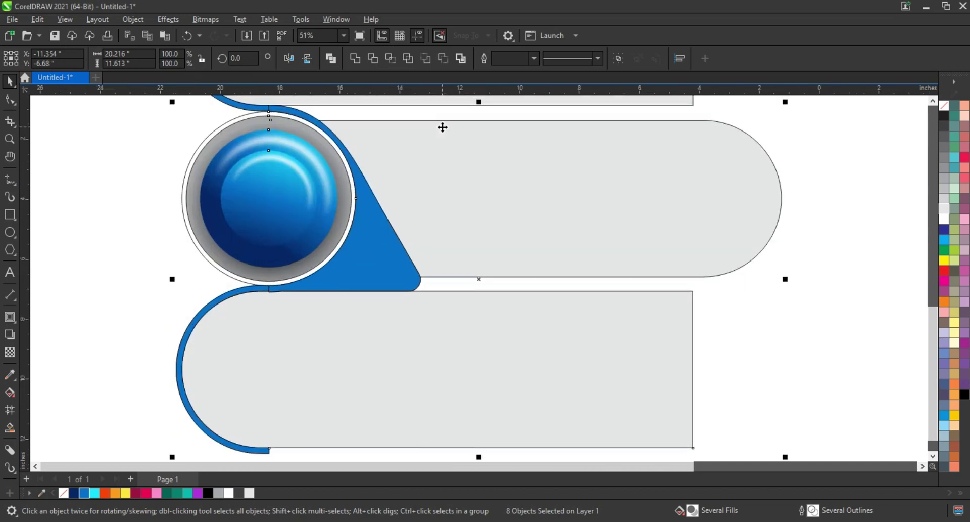
{"action": "scroll", "coordinate": [375, 298], "scroll_direction": "down", "scroll_amount": 5}
- Mirror a copy of the left buttons and tabs to the right end, onto rows two and four
{"action": "left_click_drag", "start_coordinate": [545, 356], "coordinate": [286, 128]}
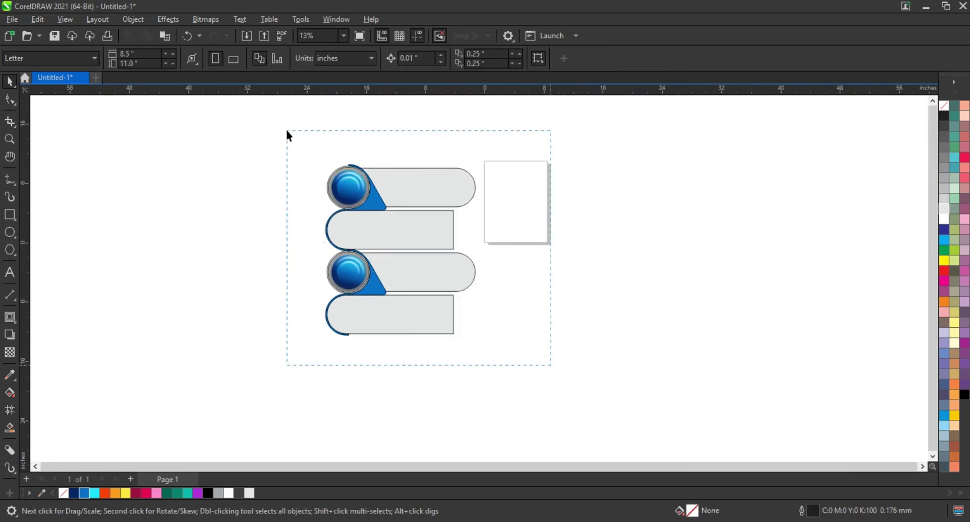
{"action": "left_click_drag", "start_coordinate": [169, 134], "coordinate": [483, 353]}
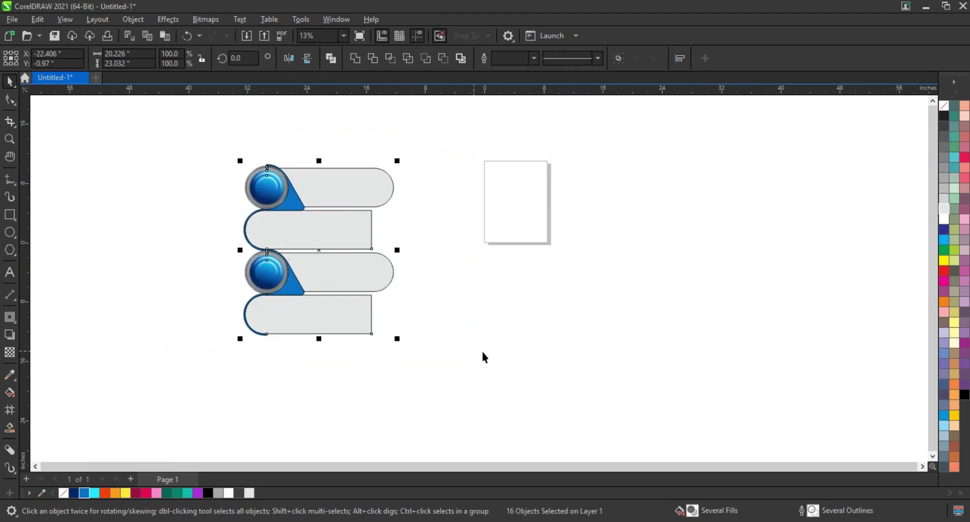
{"action": "key", "text": "shift+F2"}
{"action": "left_click", "coordinate": [267, 151]}
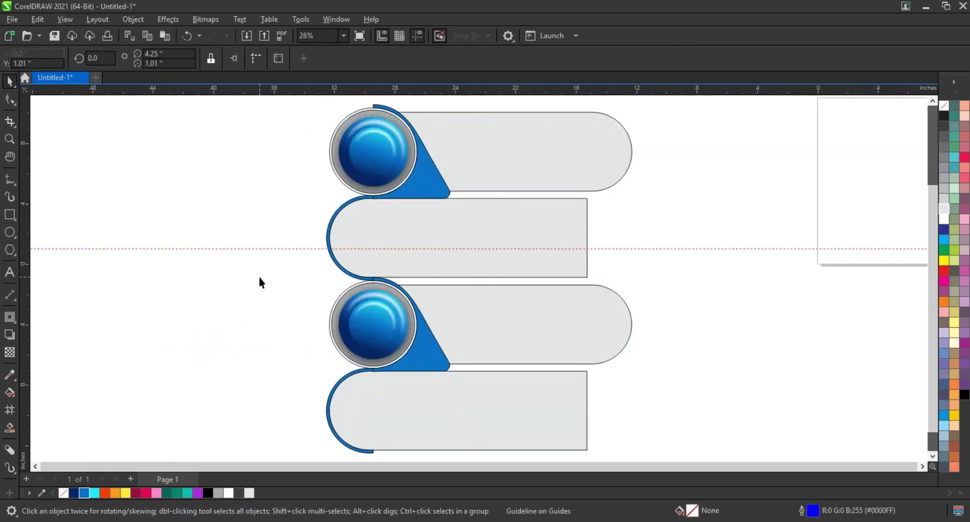
{"action": "scroll", "coordinate": [259, 278], "scroll_direction": "down", "scroll_amount": 1}
{"action": "left_click_drag", "start_coordinate": [430, 422], "coordinate": [430, 422]}
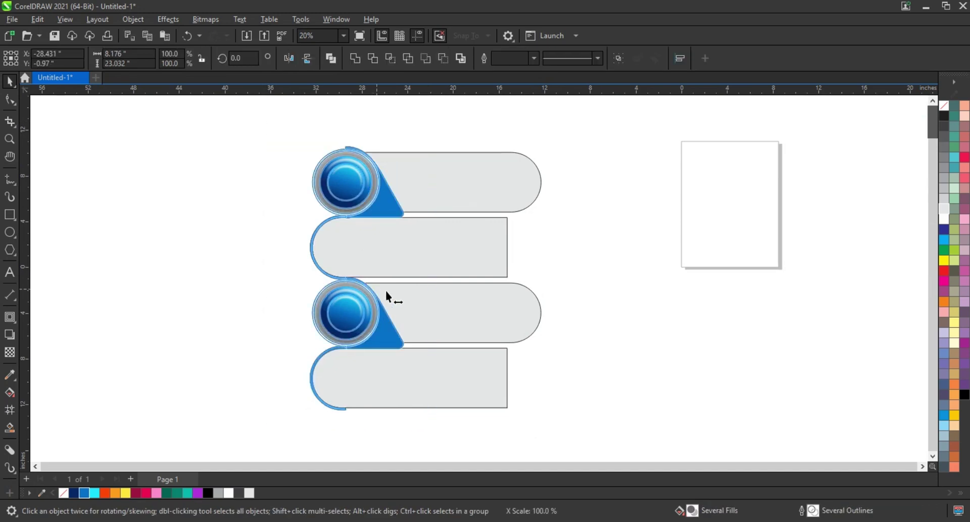
{"action": "mouse_move", "coordinate": [385, 289]}
{"action": "left_mouse_down"}
{"action": "mouse_move", "coordinate": [459, 310]}
{"action": "mouse_move", "coordinate": [507, 348]}
{"action": "left_mouse_up"}
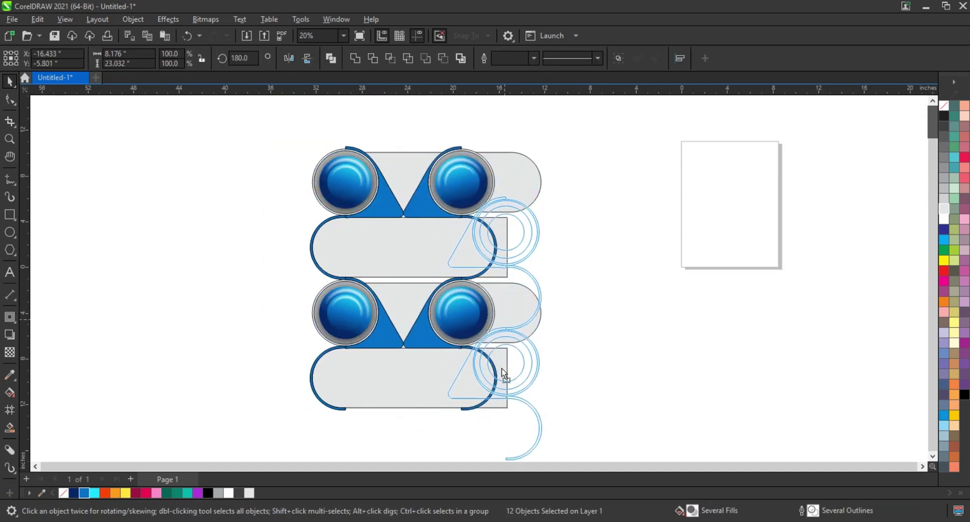
{"action": "left_click_drag", "start_coordinate": [506, 344], "coordinate": [504, 377]}
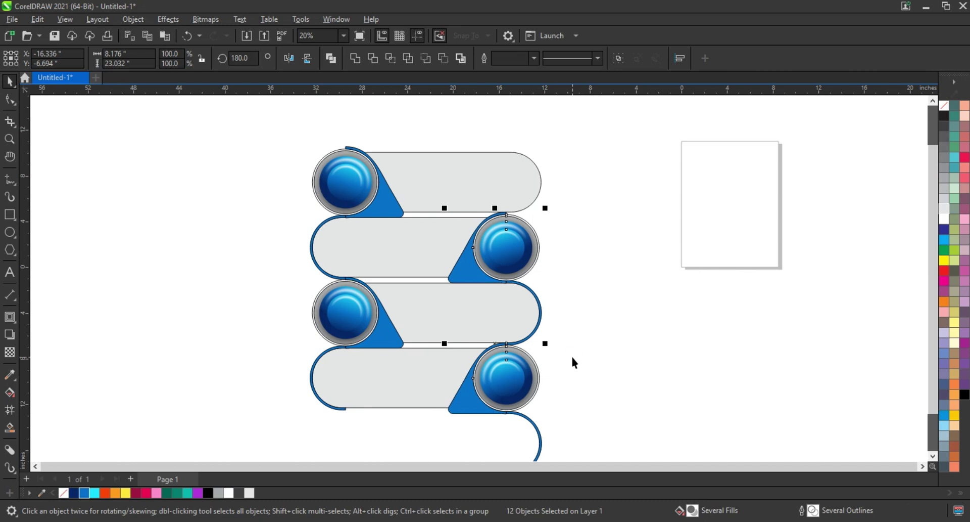
{"action": "left_click", "coordinate": [572, 361]}
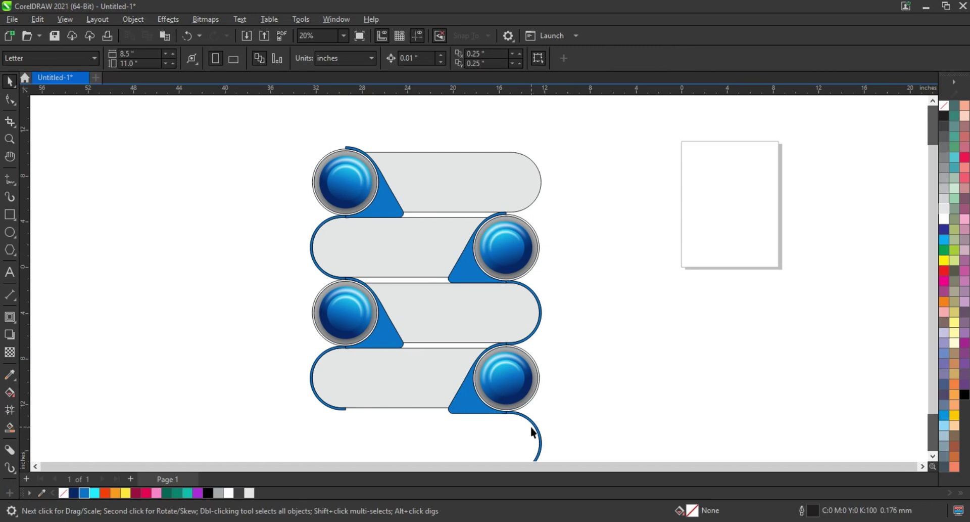
- Move the spare bottom blue arc up around the top bar's right end and nudge it into alignment
{"action": "mouse_move", "coordinate": [534, 429]}
{"action": "left_mouse_down"}
{"action": "mouse_move", "coordinate": [533, 248]}
{"action": "mouse_move", "coordinate": [545, 174]}
{"action": "left_mouse_up"}
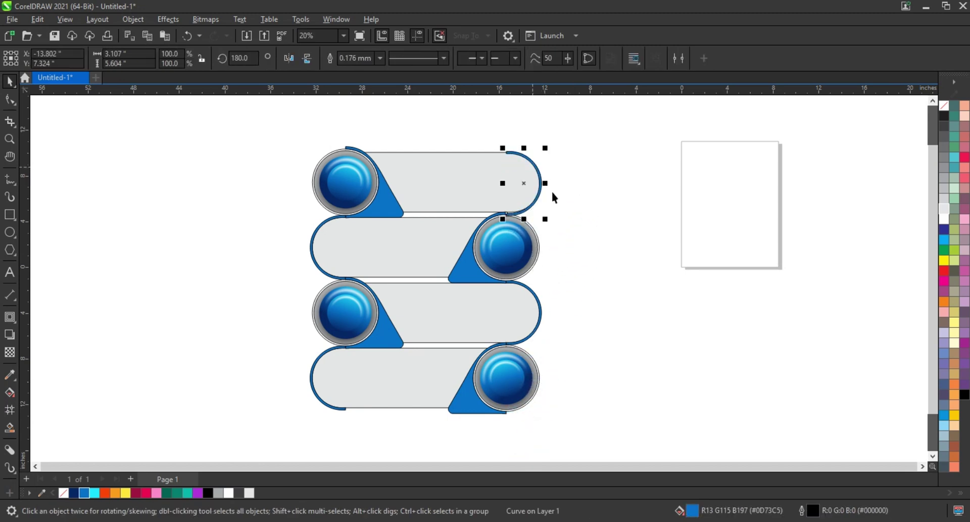
{"action": "key", "text": "shift+F2"}
{"action": "key", "text": "Up"}
{"action": "key", "text": "Up"}
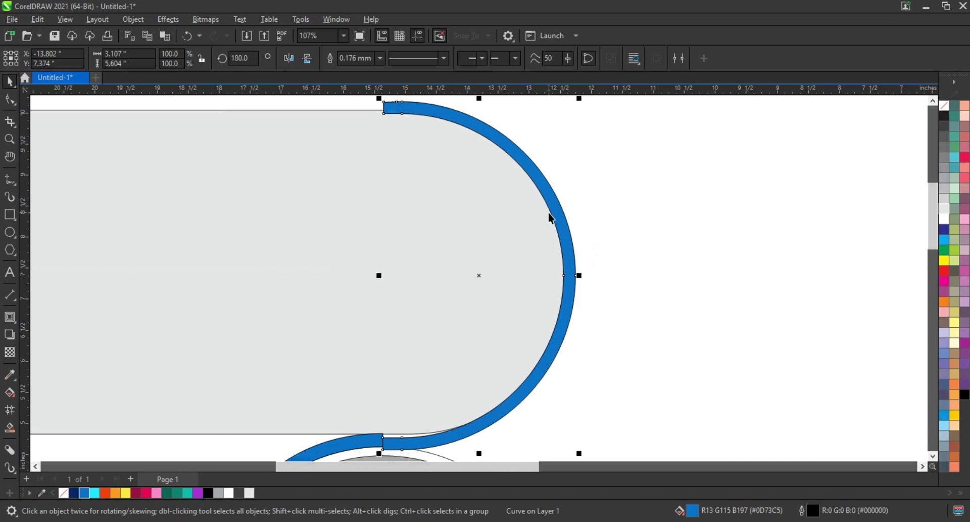
{"action": "key", "text": "Up"}
{"action": "key", "text": "Up"}
{"action": "key", "text": "Up"}
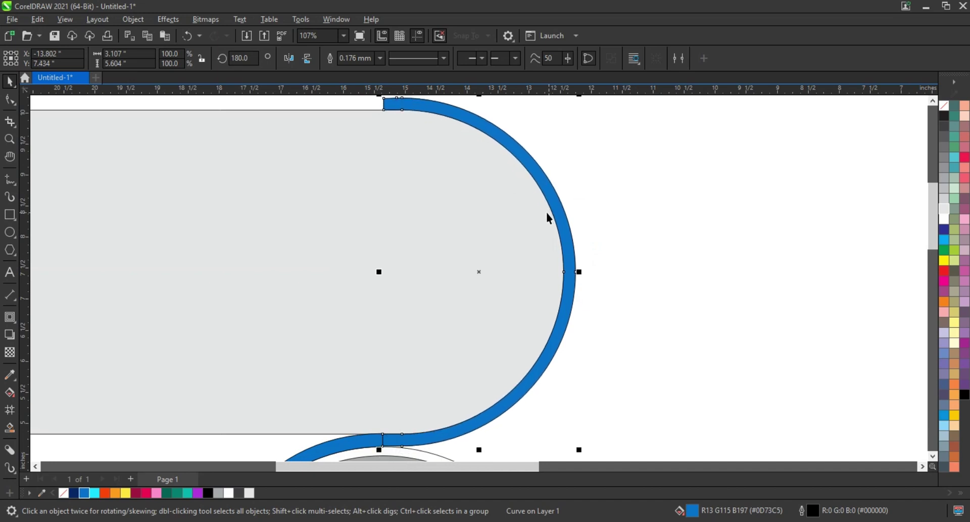
{"action": "scroll", "coordinate": [546, 214], "scroll_direction": "down", "scroll_amount": 3}
{"action": "scroll", "coordinate": [539, 215], "scroll_direction": "down", "scroll_amount": 2}
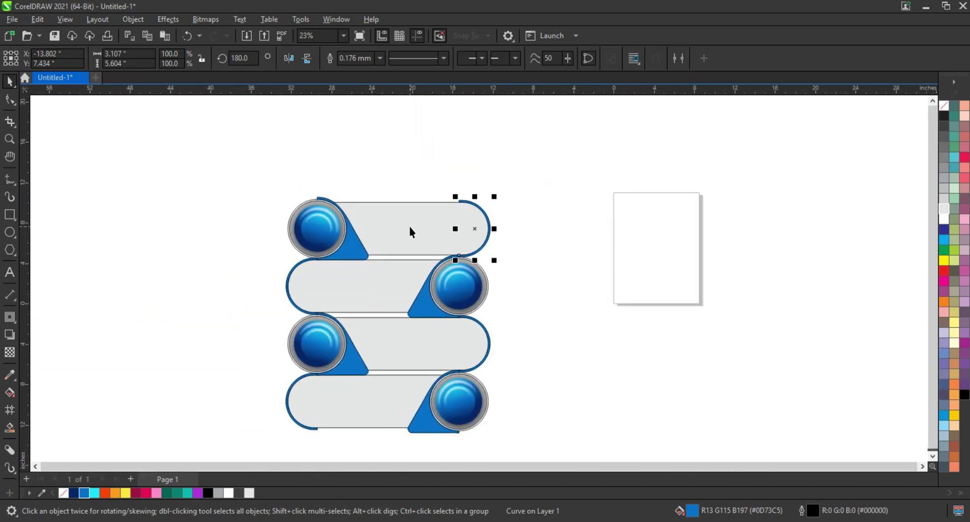
{"action": "left_click_drag", "start_coordinate": [262, 174], "coordinate": [526, 410]}
{"action": "key", "text": "shift+F2"}
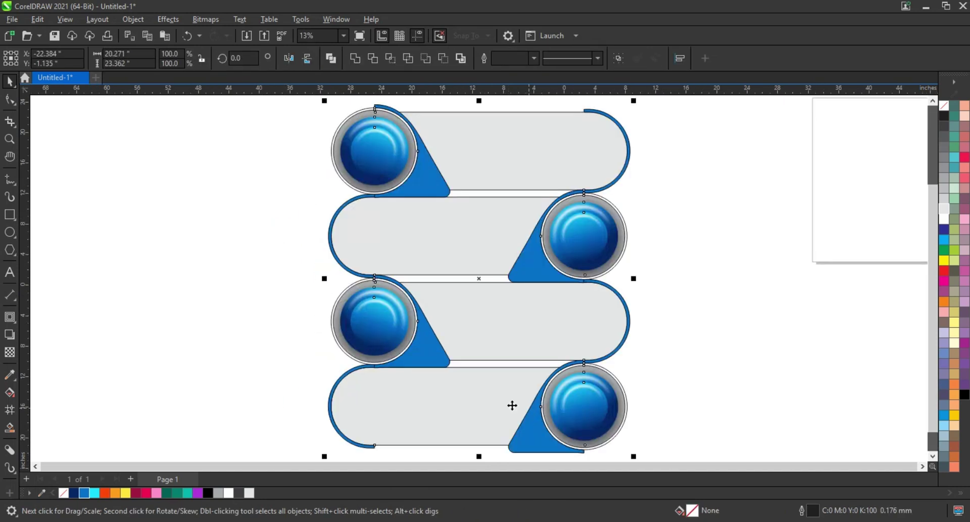
{"action": "key", "text": "Escape"}
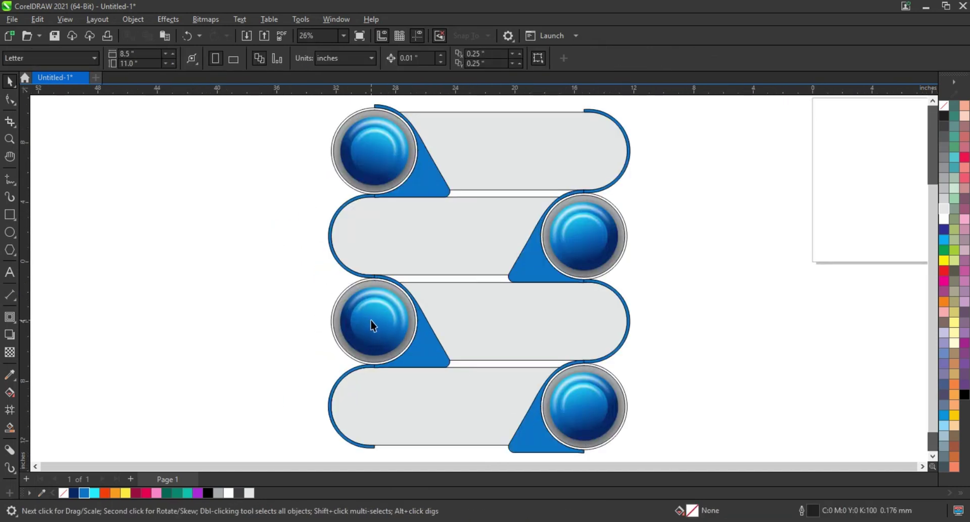
- Fill all four stacked bars with the near-white palette swatch
{"action": "left_click", "coordinate": [407, 243]}
{"action": "left_click", "coordinate": [491, 167], "text": "shift"}
{"action": "left_click", "coordinate": [480, 320], "text": "shift"}
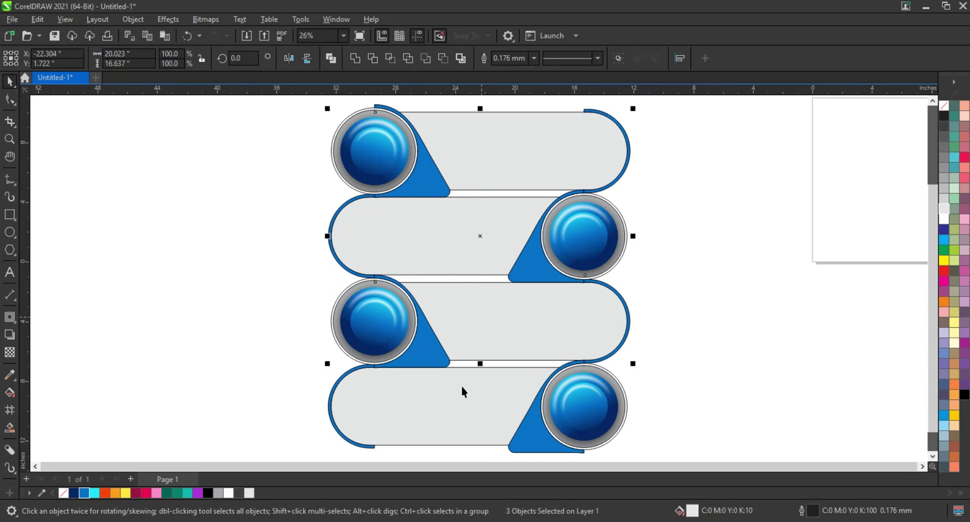
{"action": "left_click", "coordinate": [462, 393], "text": "shift"}
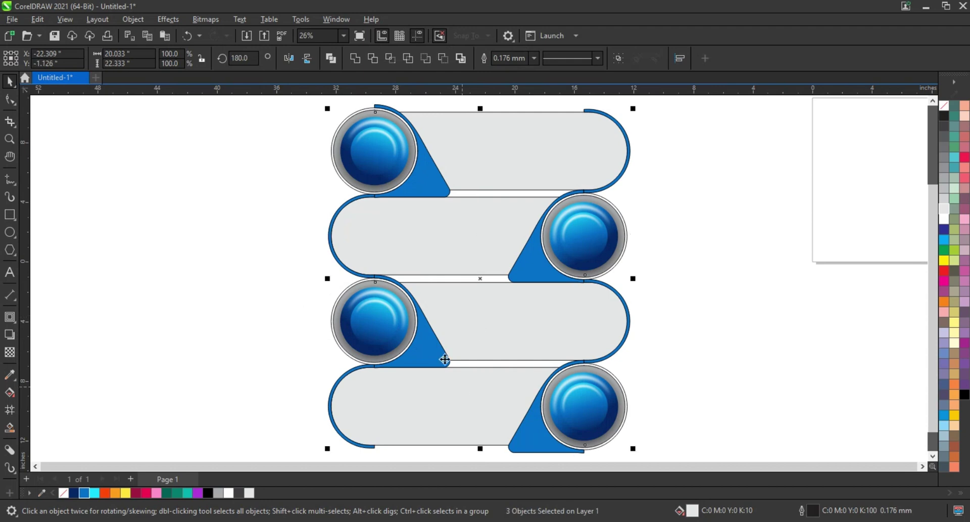
{"action": "left_click", "coordinate": [943, 221]}
{"action": "scroll", "coordinate": [316, 282], "scroll_direction": "down", "scroll_amount": 1}
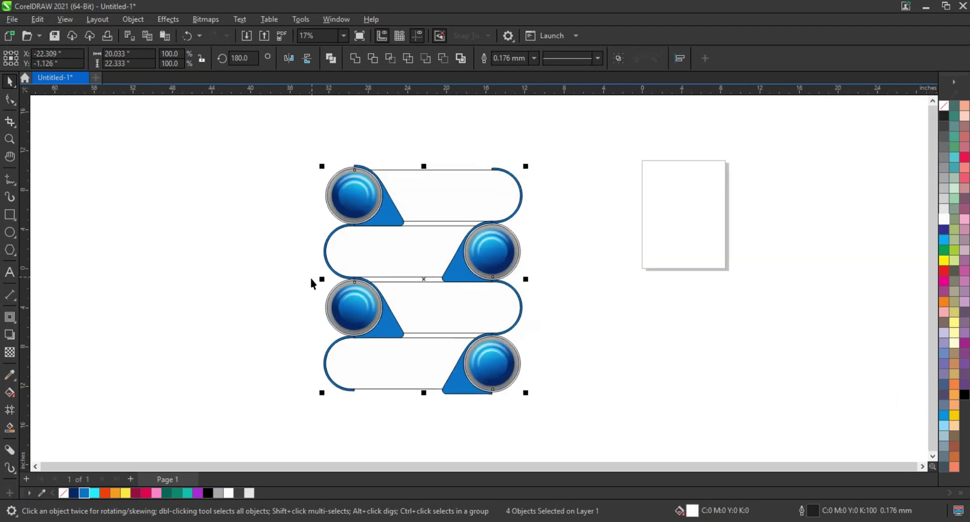
{"action": "left_click", "coordinate": [9, 214]}
{"action": "left_click_drag", "start_coordinate": [278, 183], "coordinate": [310, 128]}
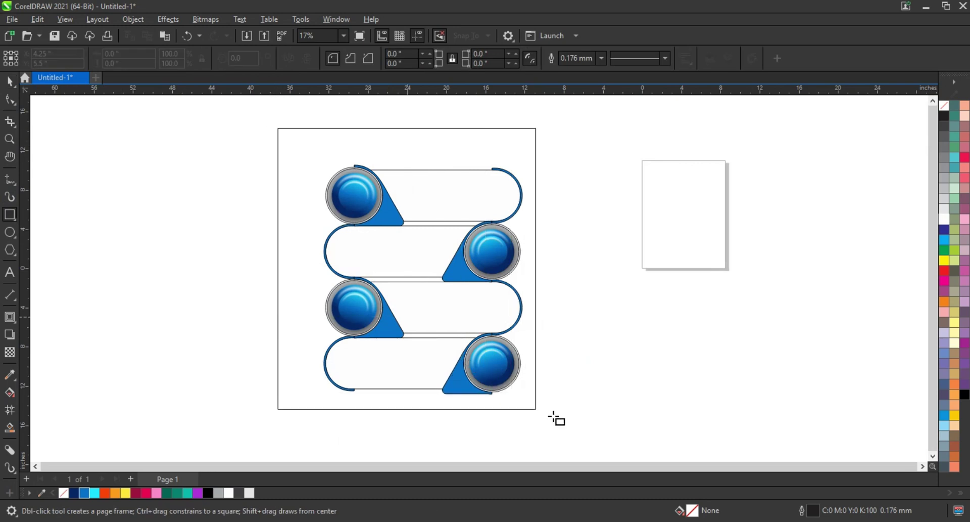
- Draw a large rectangle around the bars, fill it 10% Black and send it to back
{"action": "left_click_drag", "start_coordinate": [404, 313], "coordinate": [584, 432]}
{"action": "left_click", "coordinate": [250, 493]}
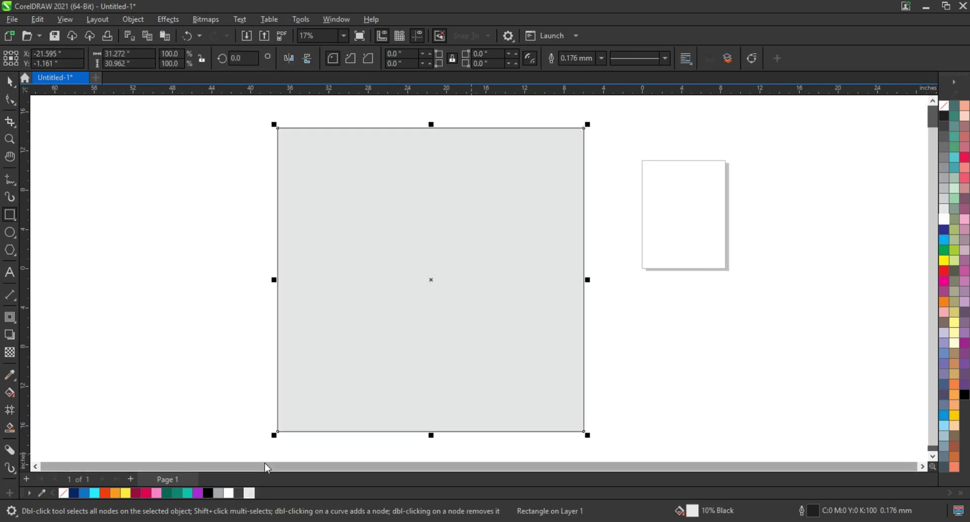
{"action": "key", "text": "shift+Page_Down"}
{"action": "left_click", "coordinate": [8, 82]}
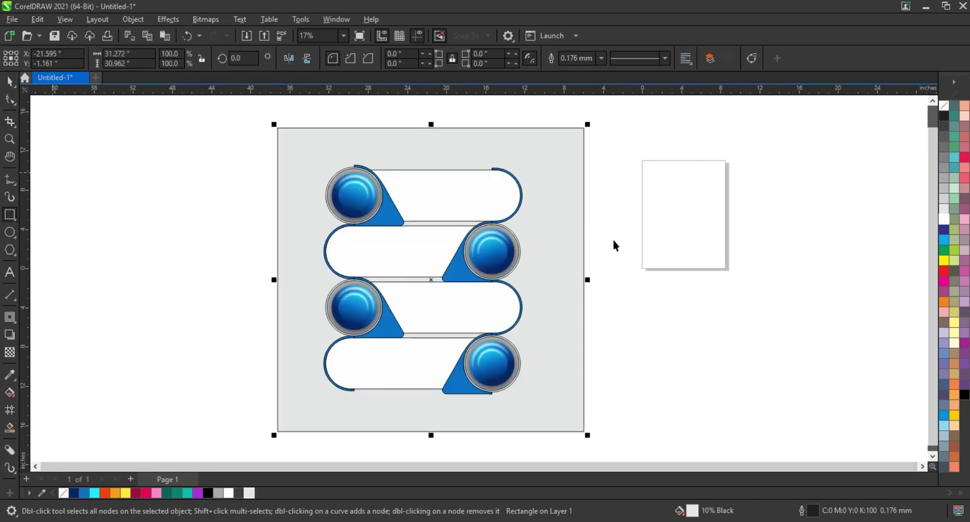
{"action": "left_click_drag", "start_coordinate": [549, 240], "coordinate": [545, 234]}
{"action": "mouse_move", "coordinate": [618, 136]}
{"action": "left_mouse_down"}
{"action": "mouse_move", "coordinate": [368, 376]}
{"action": "mouse_move", "coordinate": [270, 399]}
{"action": "left_mouse_up"}
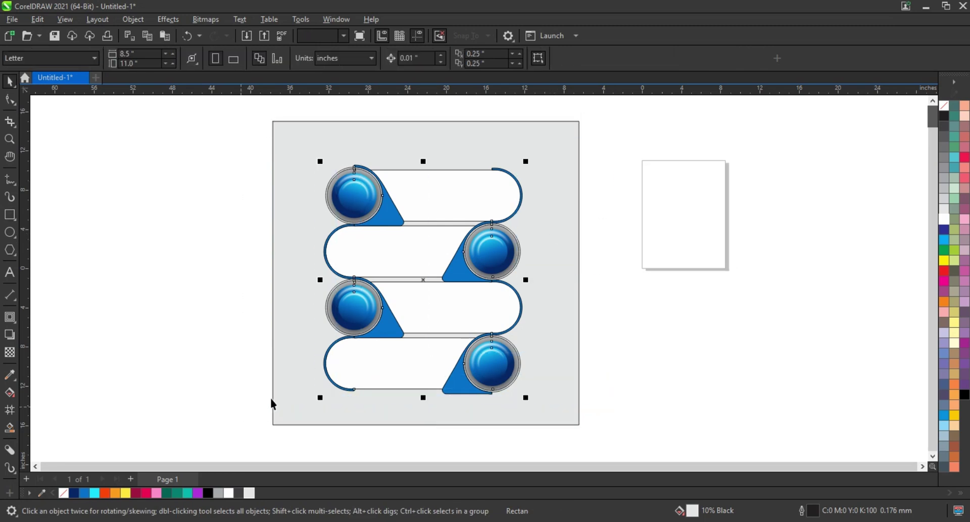
{"action": "key", "text": "shift+F2"}
{"action": "key", "text": "Escape"}
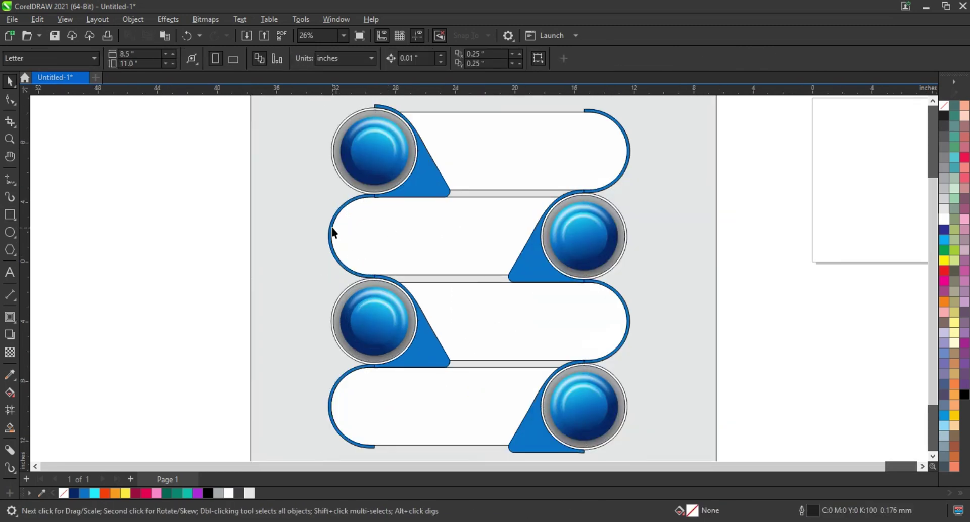
- Combine the second bar's left arc with the first button's blue tab and fill it dark navy
{"action": "left_click", "coordinate": [332, 232]}
{"action": "left_click", "coordinate": [423, 193], "text": "shift"}
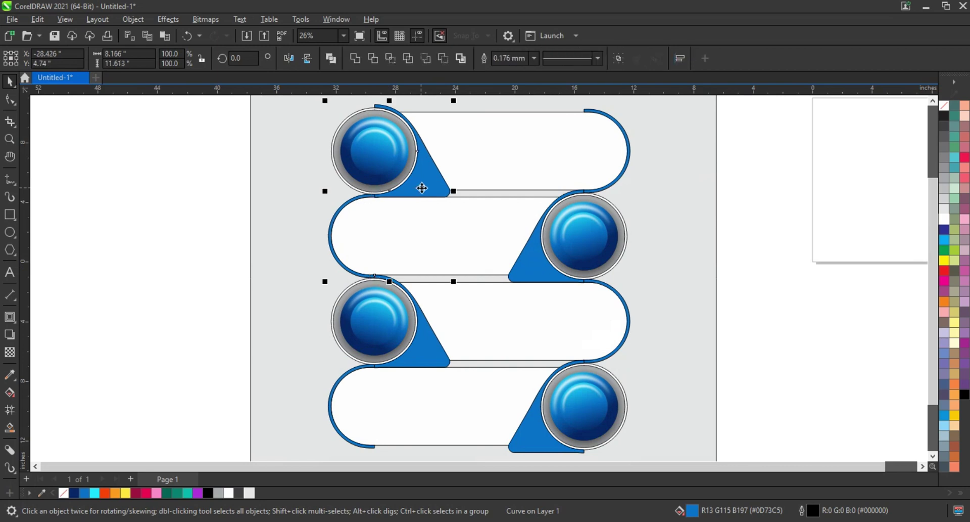
{"action": "left_click", "coordinate": [356, 59]}
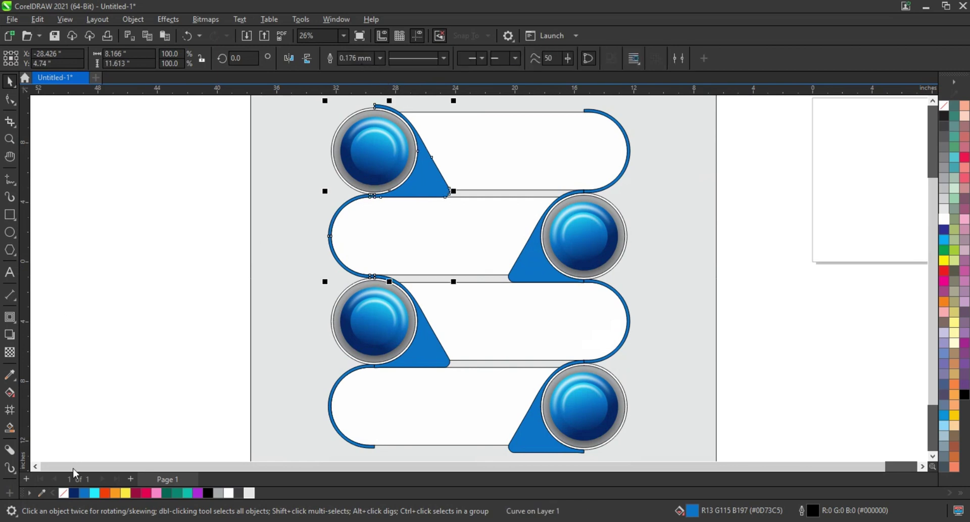
{"action": "left_click", "coordinate": [74, 493]}
- Give the combined connector a linear fountain fill shading from blue into navy
{"action": "key", "text": "g"}
{"action": "left_click_drag", "start_coordinate": [428, 208], "coordinate": [361, 145]}
{"action": "left_click_drag", "start_coordinate": [429, 210], "coordinate": [429, 216]}
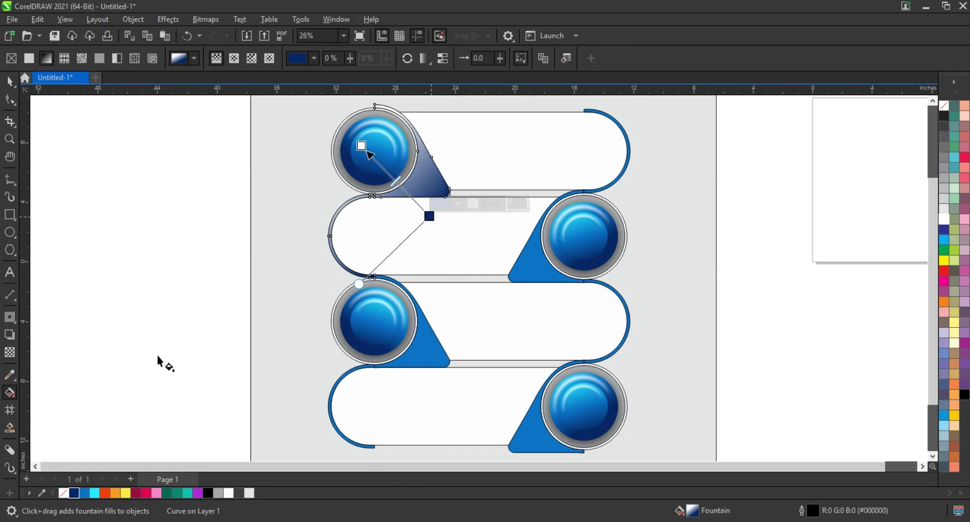
{"action": "left_click_drag", "start_coordinate": [84, 492], "coordinate": [361, 145]}
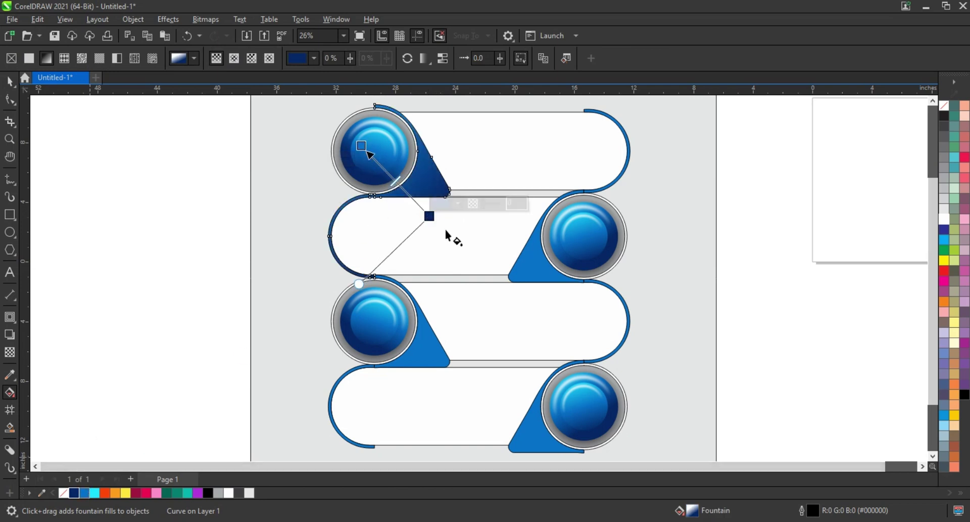
{"action": "left_click_drag", "start_coordinate": [429, 216], "coordinate": [456, 235]}
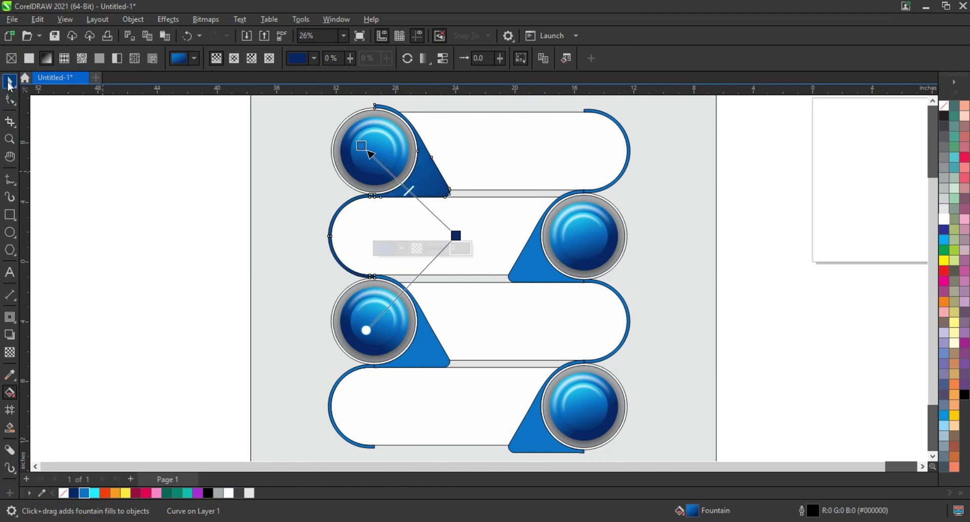
{"action": "left_click", "coordinate": [379, 329]}
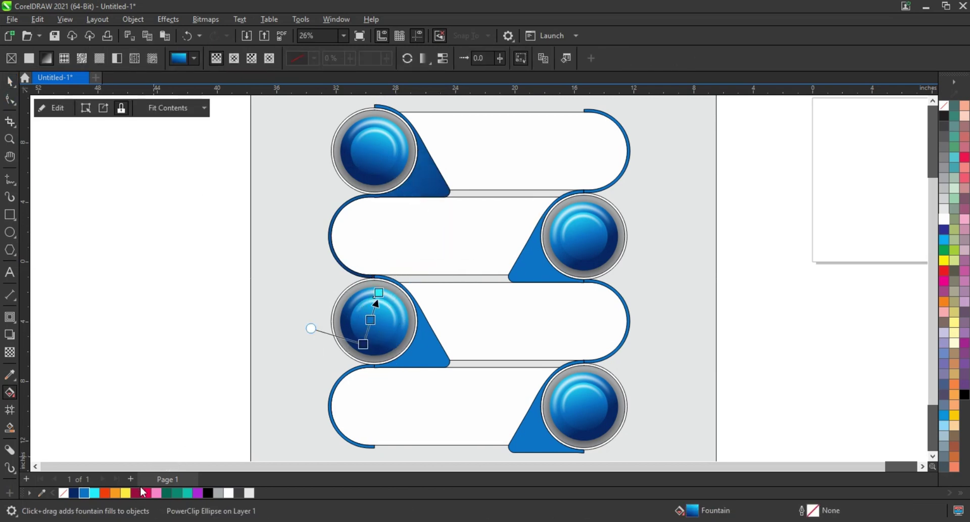
- Recolour the third button's circle nodes with pink swatches for a crimson-to-pink gradient
{"action": "left_click_drag", "start_coordinate": [306, 374], "coordinate": [363, 343]}
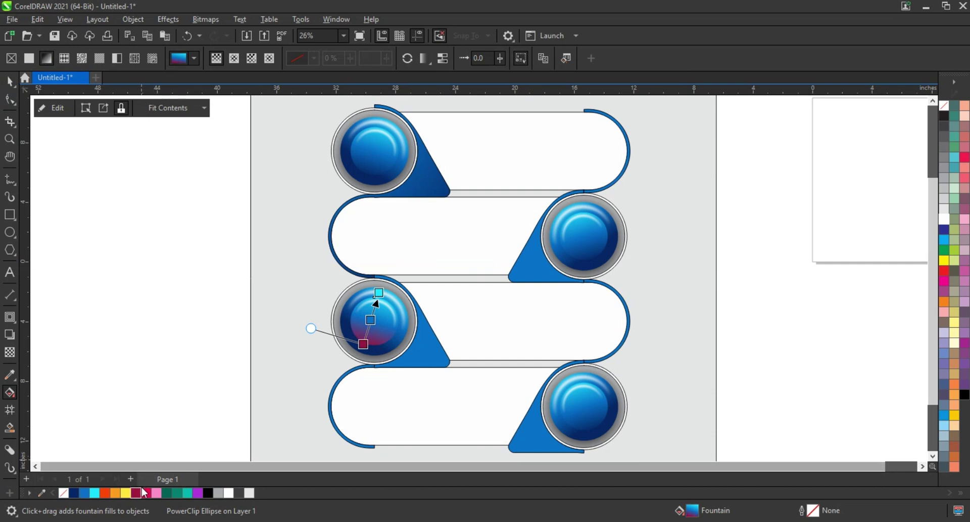
{"action": "left_click_drag", "start_coordinate": [147, 492], "coordinate": [374, 324]}
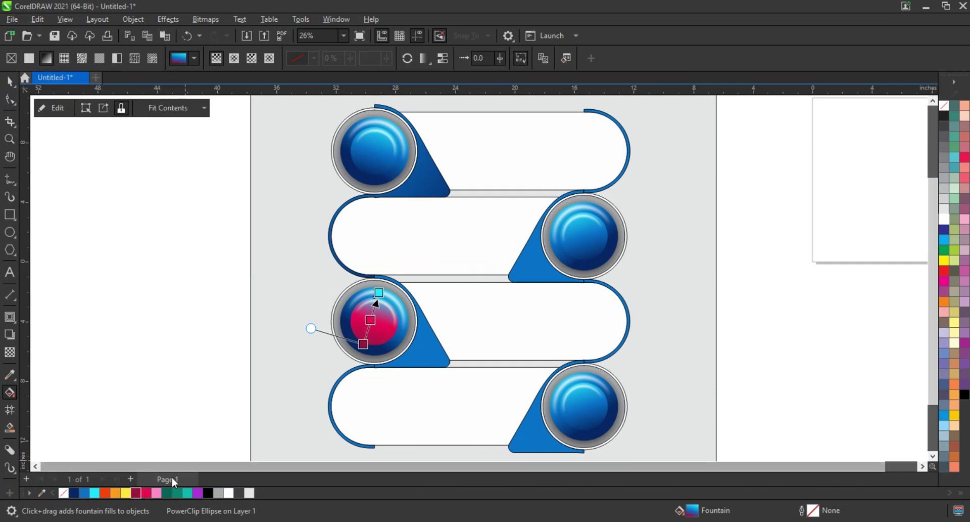
{"action": "left_click_drag", "start_coordinate": [156, 492], "coordinate": [379, 292]}
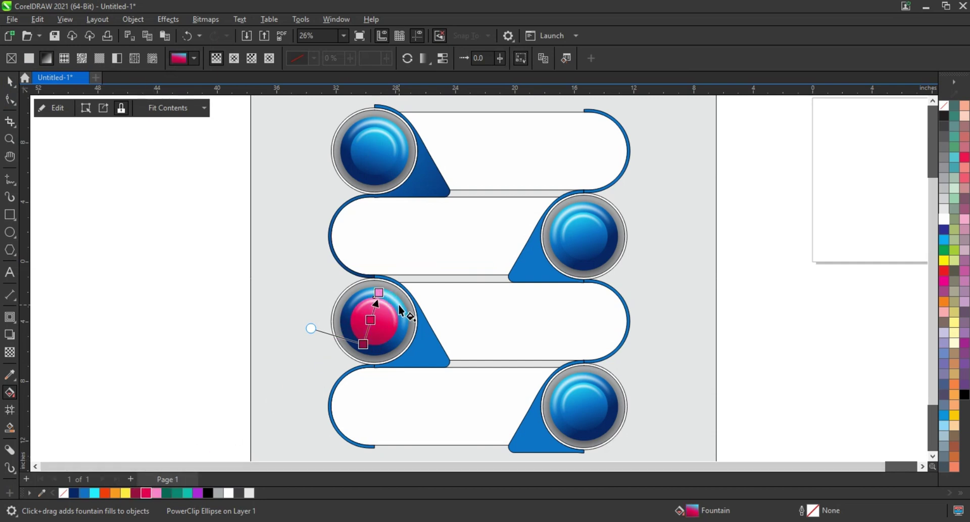
{"action": "key", "text": "ctrl+z"}
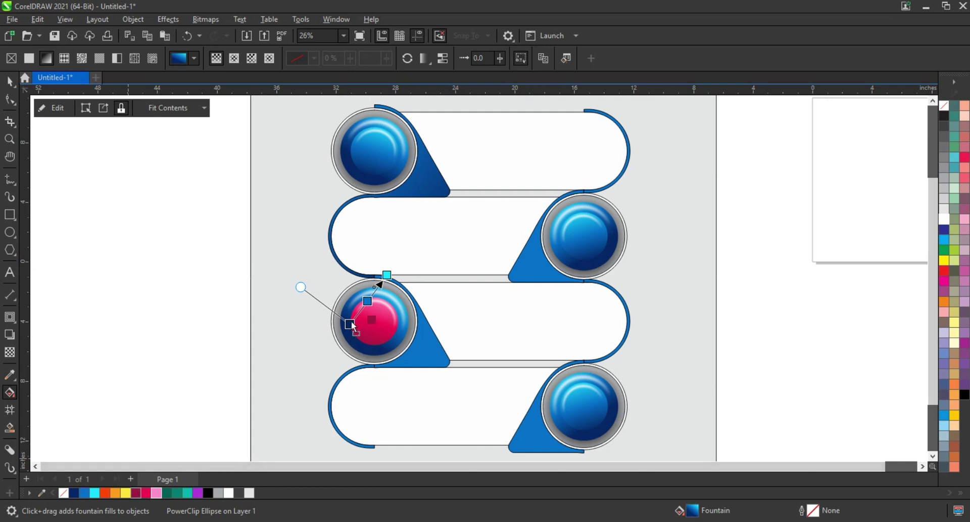
{"action": "mouse_move", "coordinate": [146, 492]}
{"action": "left_mouse_down"}
{"action": "mouse_move", "coordinate": [356, 325]}
{"action": "mouse_move", "coordinate": [387, 278]}
{"action": "left_mouse_up"}
{"action": "left_click", "coordinate": [9, 81]}
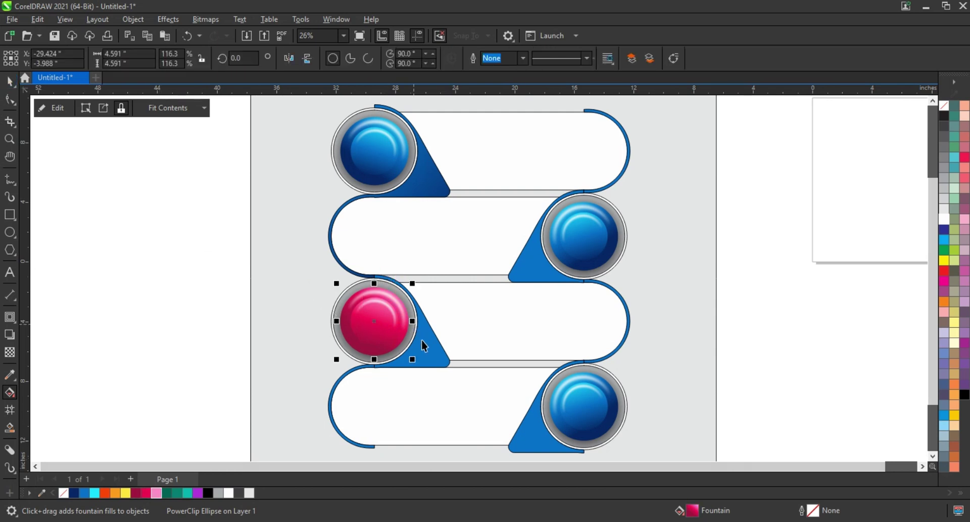
{"action": "left_click", "coordinate": [390, 368]}
{"action": "left_click", "coordinate": [336, 392], "text": "shift"}
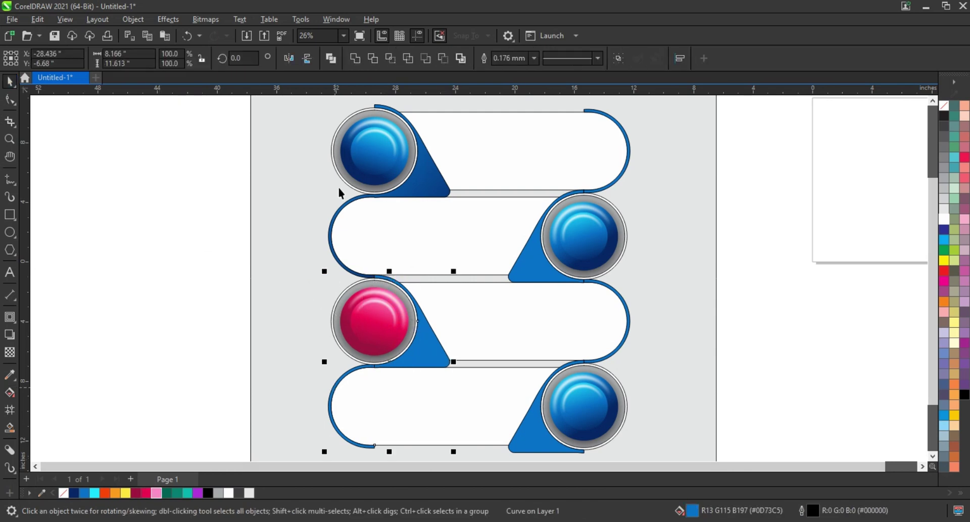
- Weld the third tab and its arc, then copy the pink button's fill onto them
{"action": "left_click", "coordinate": [356, 58]}
{"action": "left_click", "coordinate": [65, 19]}
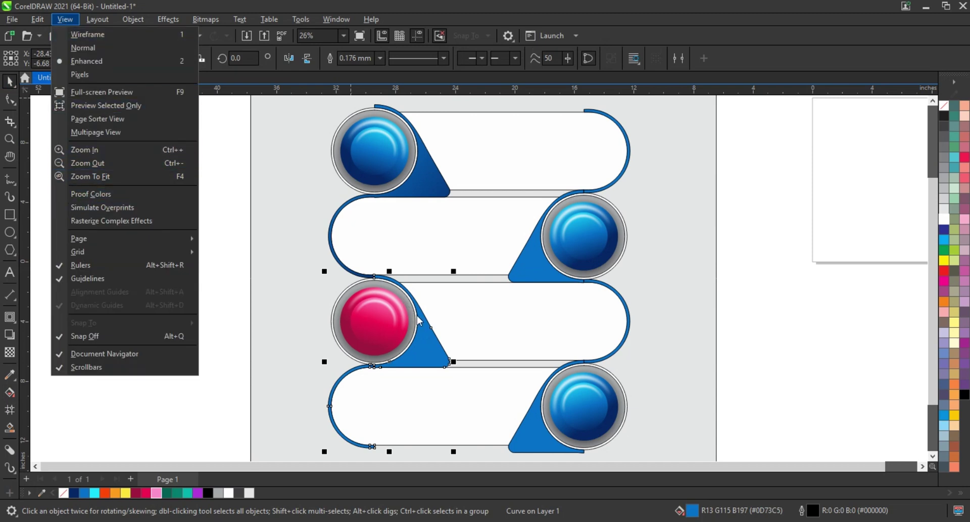
{"action": "left_click", "coordinate": [433, 347]}
{"action": "left_click", "coordinate": [40, 21]}
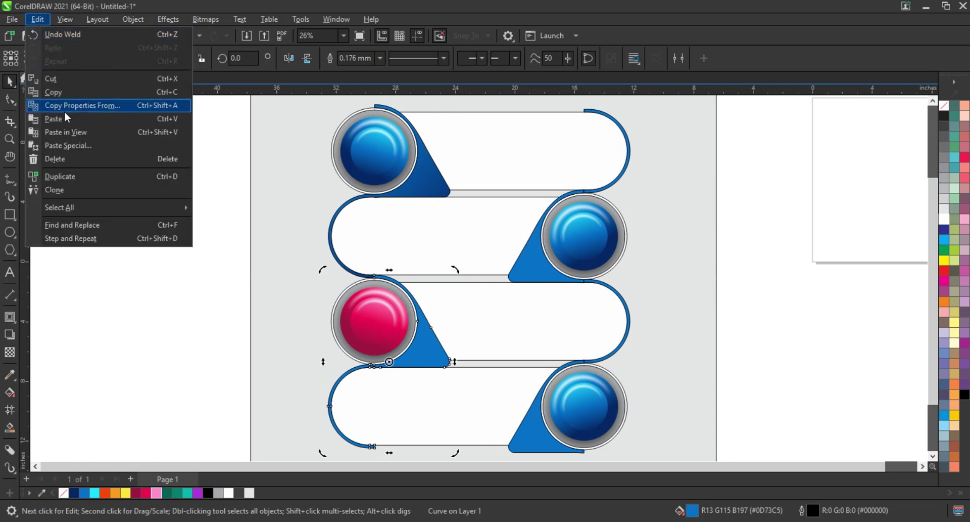
{"action": "left_click", "coordinate": [86, 106]}
{"action": "left_click", "coordinate": [387, 251]}
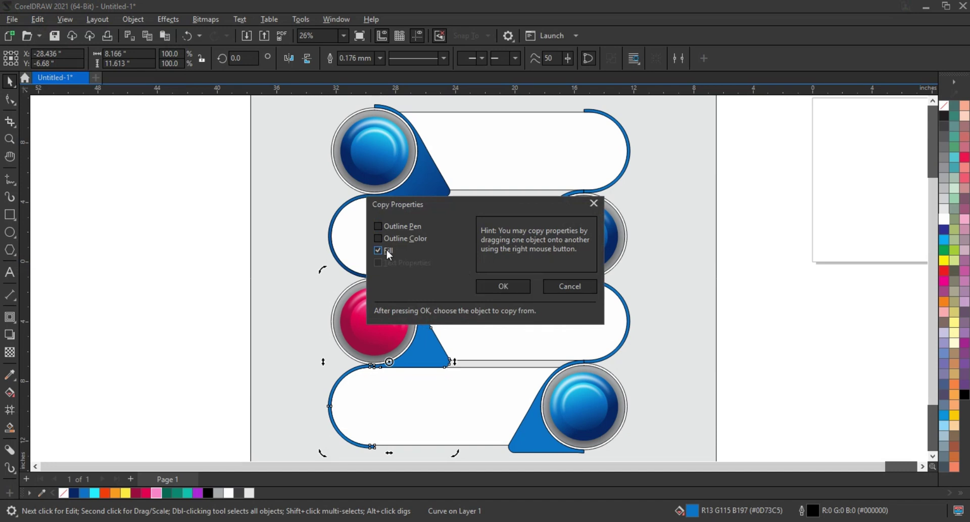
{"action": "left_click", "coordinate": [496, 287]}
{"action": "left_click", "coordinate": [369, 323]}
- Redirect the merged shape's pink gradient diagonally across the tab and arc
{"action": "key", "text": "g"}
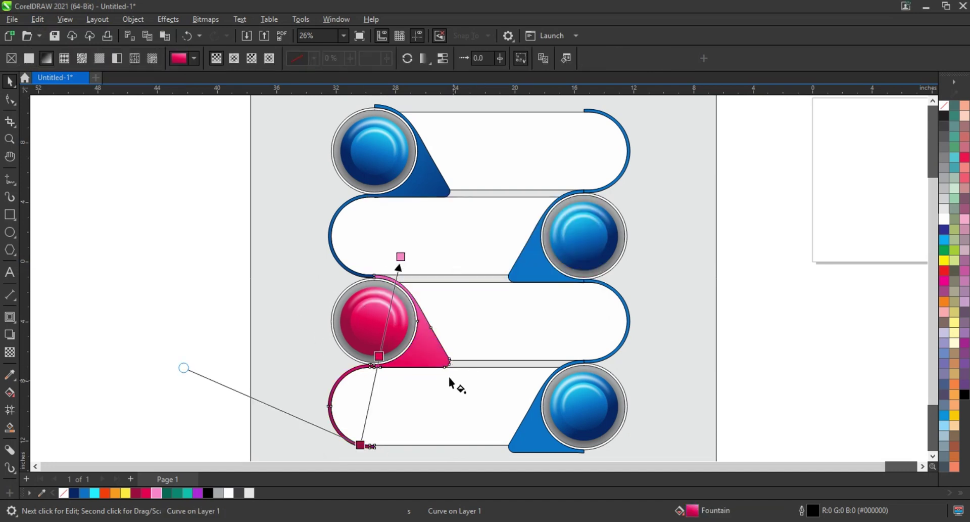
{"action": "left_click_drag", "start_coordinate": [347, 304], "coordinate": [488, 419]}
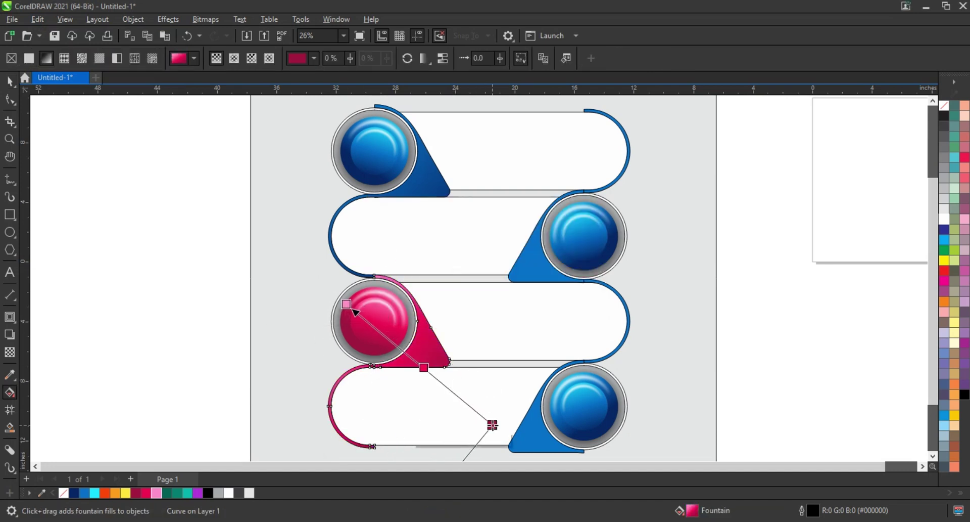
{"action": "key", "text": "Escape"}
{"action": "key", "text": "space"}
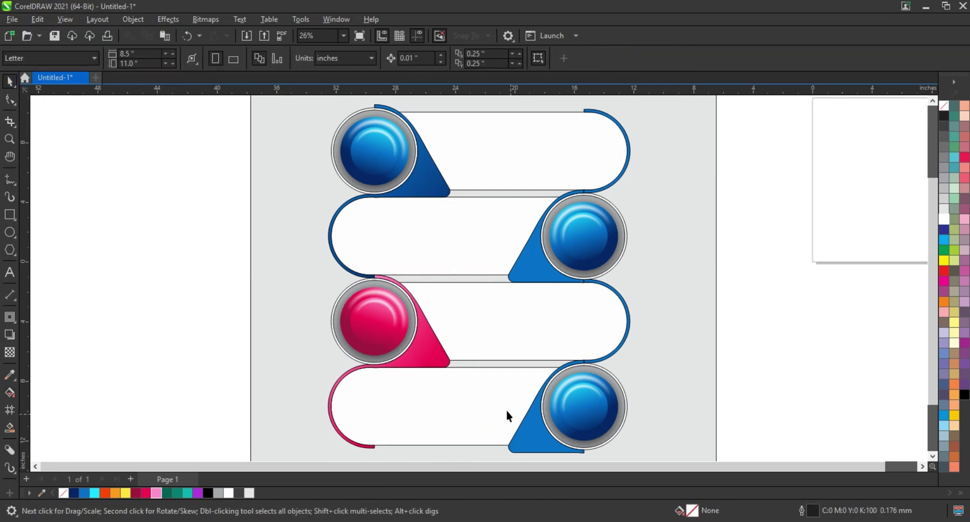
{"action": "left_click", "coordinate": [531, 443]}
{"action": "left_click", "coordinate": [581, 410]}
{"action": "key", "text": "g"}
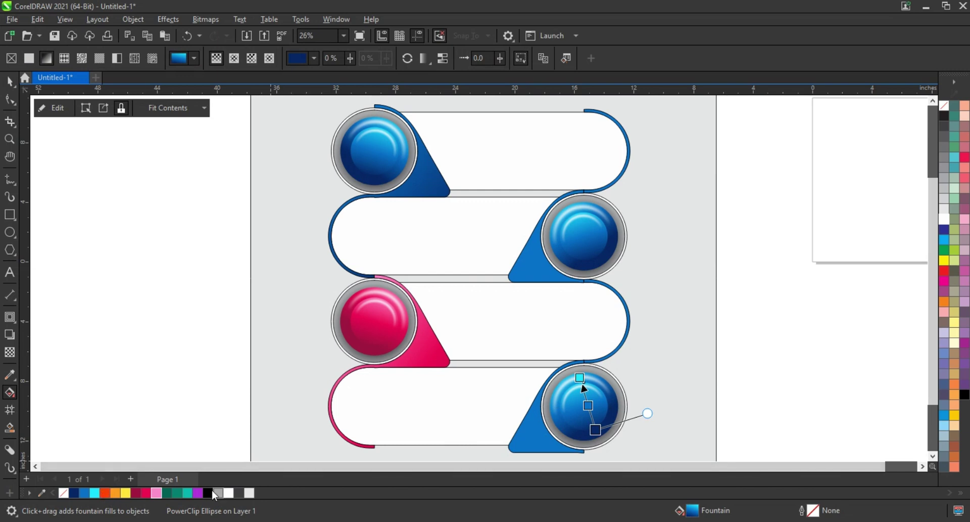
- Drop green swatches on all four gradient nodes for a teal-green bottom button
{"action": "mouse_move", "coordinate": [575, 442]}
{"action": "left_mouse_down"}
{"action": "mouse_move", "coordinate": [595, 429]}
{"action": "mouse_move", "coordinate": [588, 405]}
{"action": "left_mouse_up"}
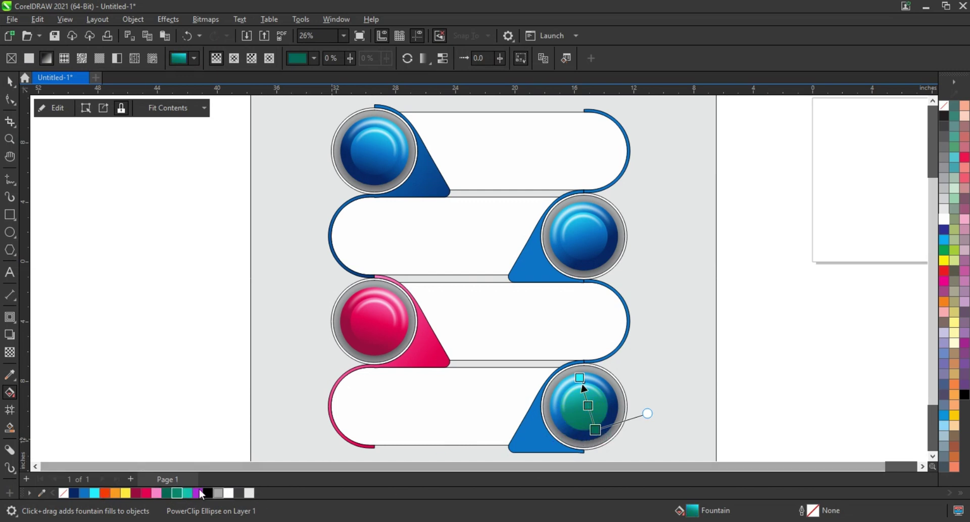
{"action": "left_click_drag", "start_coordinate": [182, 492], "coordinate": [632, 379]}
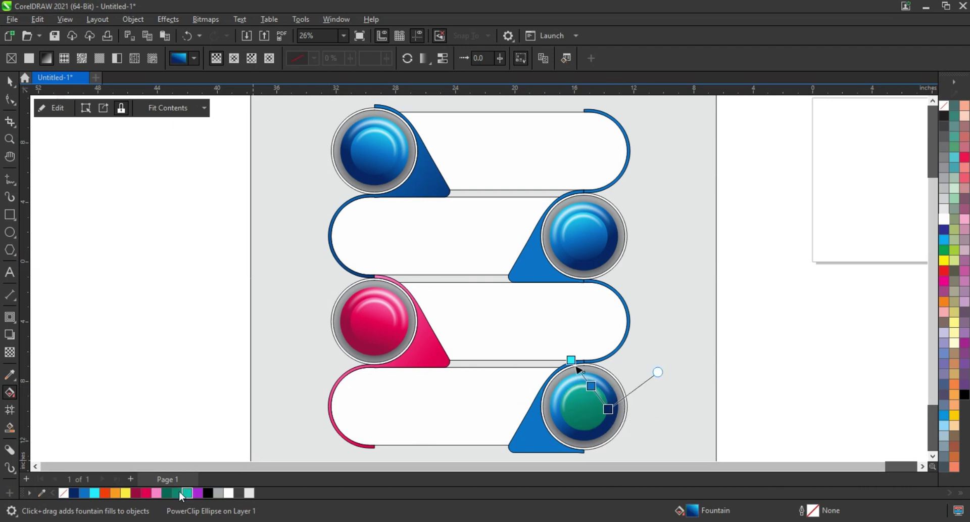
{"action": "left_click_drag", "start_coordinate": [571, 422], "coordinate": [611, 410]}
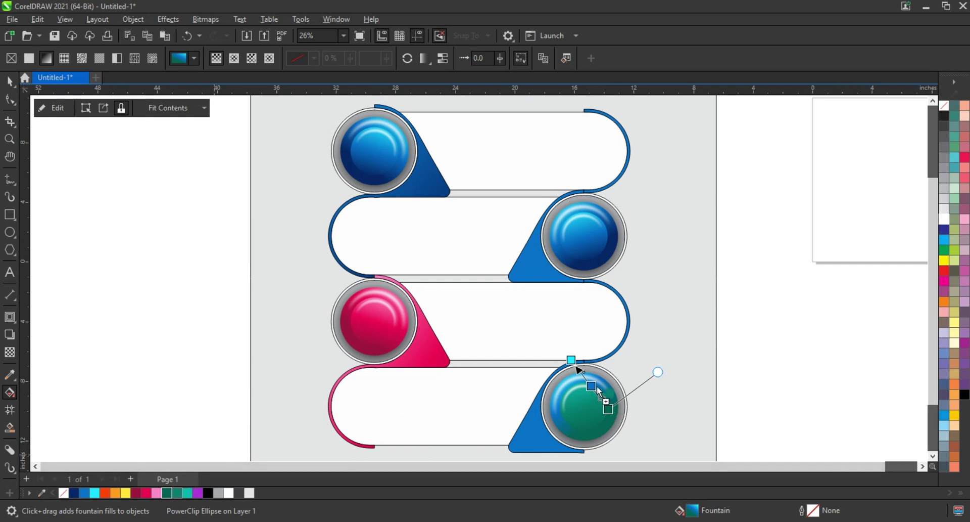
{"action": "left_click_drag", "start_coordinate": [177, 493], "coordinate": [580, 372]}
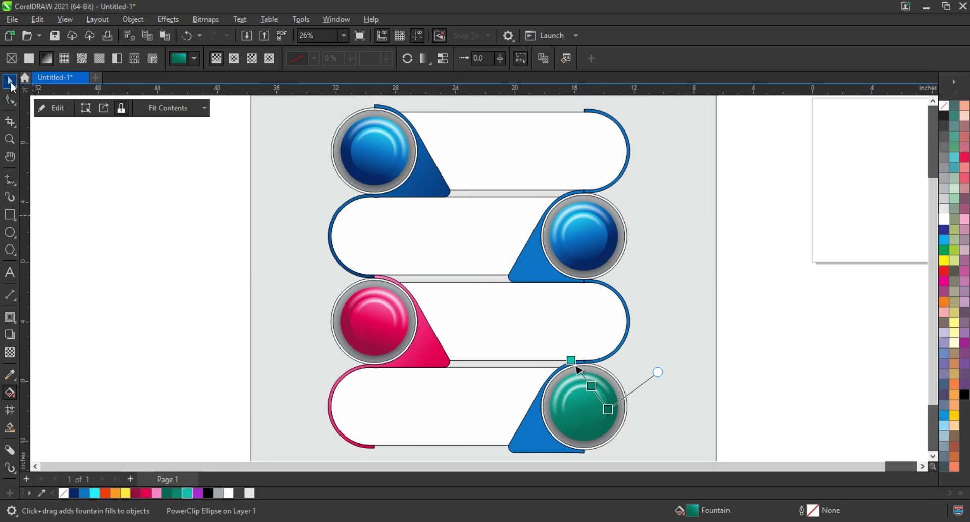
{"action": "left_click", "coordinate": [10, 82]}
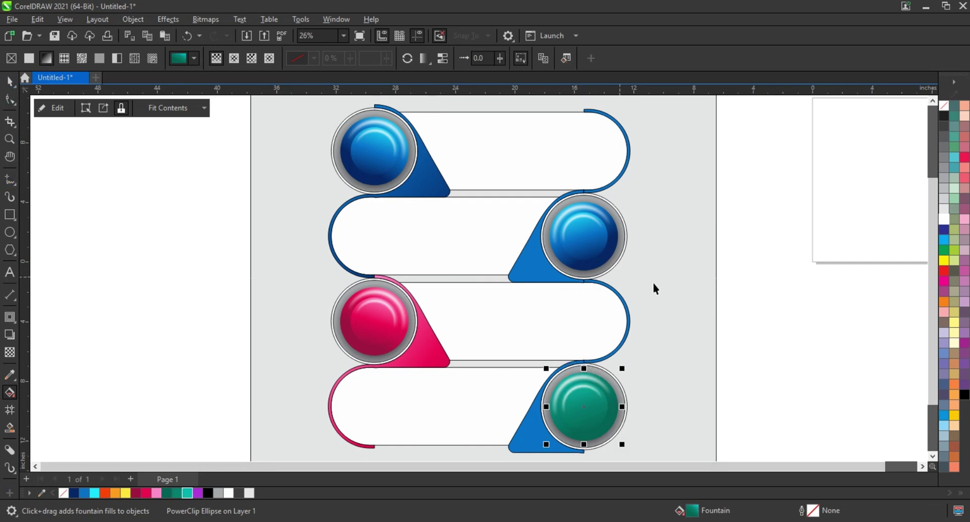
- Weld the right arc to the bottom tab and copy the green button's fill onto it
{"action": "left_click", "coordinate": [632, 316]}
{"action": "left_click", "coordinate": [539, 427], "text": "shift"}
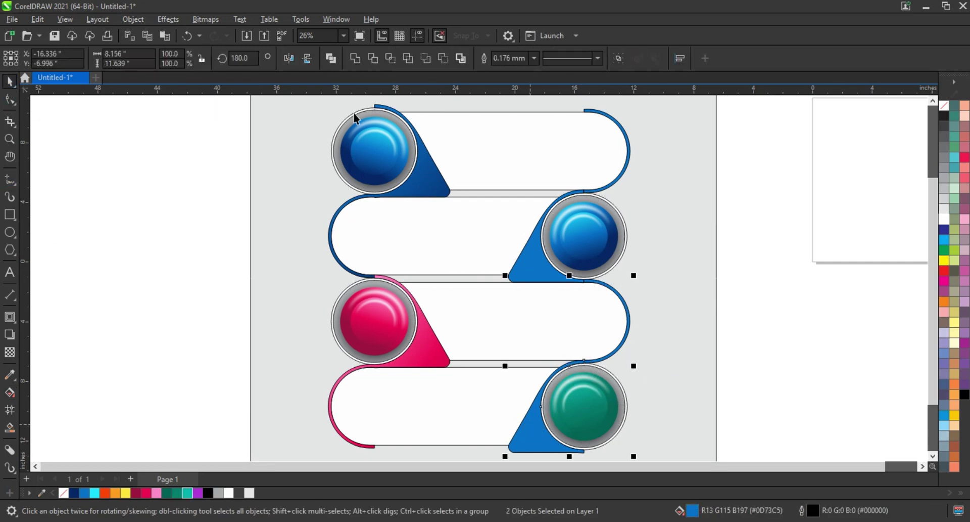
{"action": "left_click", "coordinate": [355, 58]}
{"action": "left_click", "coordinate": [37, 19]}
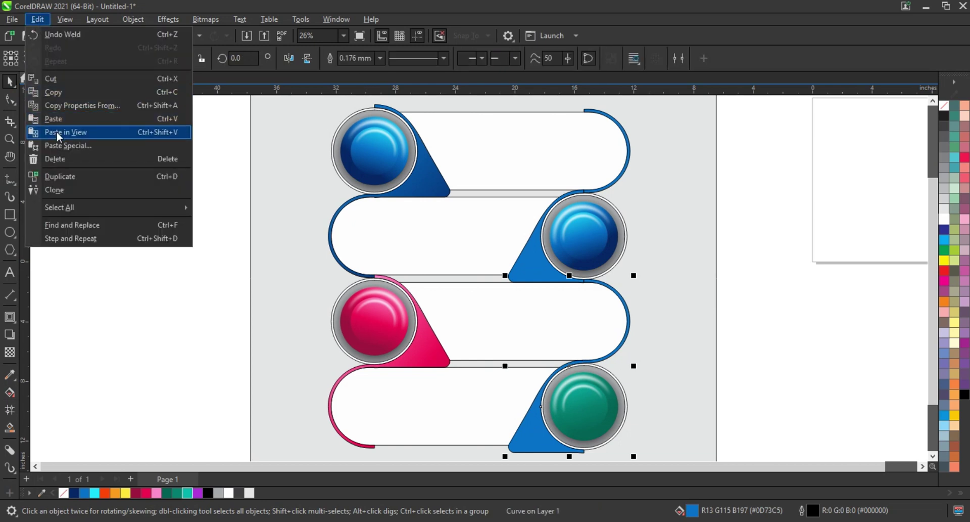
{"action": "left_click", "coordinate": [58, 105]}
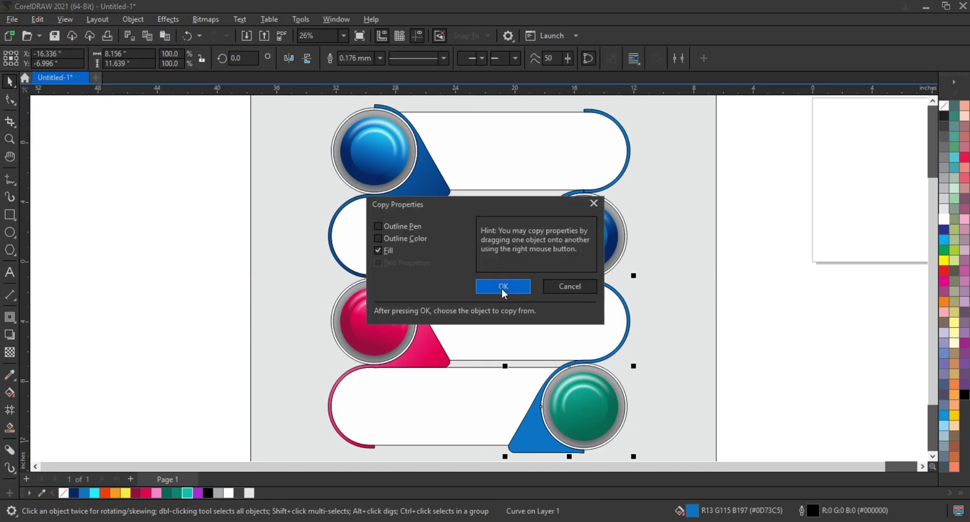
{"action": "left_click", "coordinate": [503, 287]}
{"action": "left_click", "coordinate": [555, 422]}
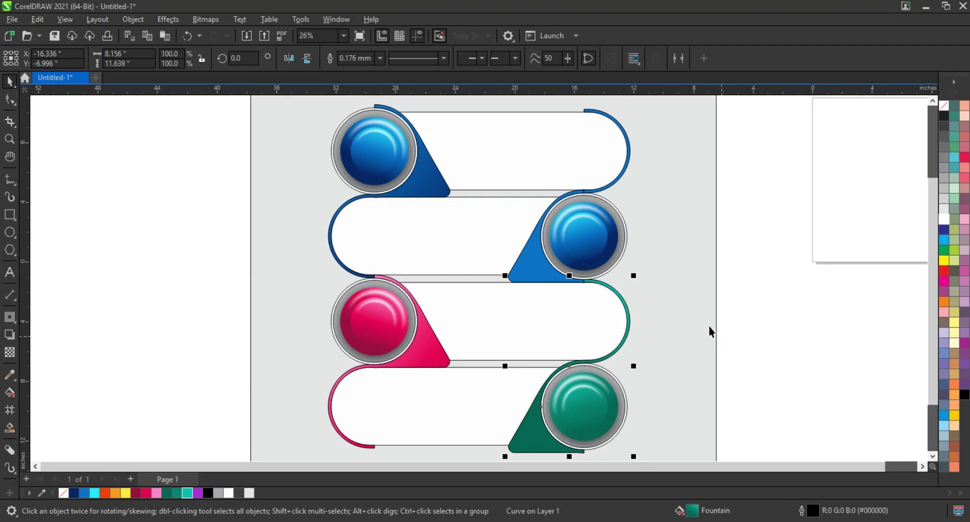
{"action": "left_click", "coordinate": [772, 344]}
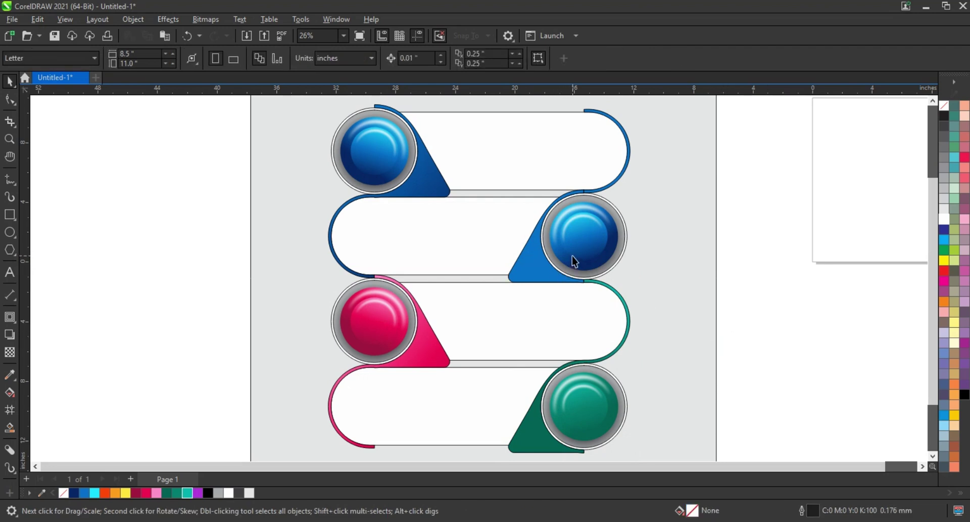
{"action": "left_click", "coordinate": [574, 261]}
- Recolour the second button's two gradients with yellow, orange and red-orange nodes
{"action": "key", "text": "g"}
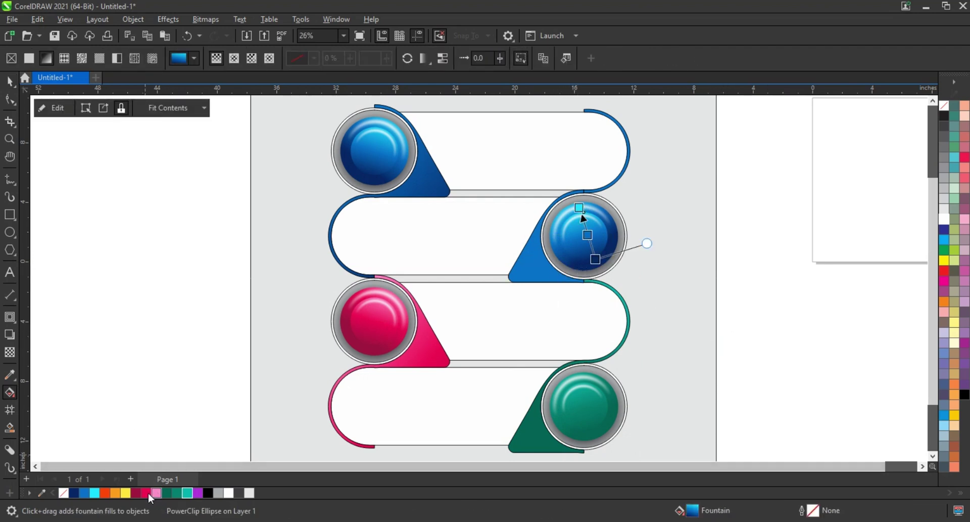
{"action": "left_click_drag", "start_coordinate": [685, 282], "coordinate": [596, 258]}
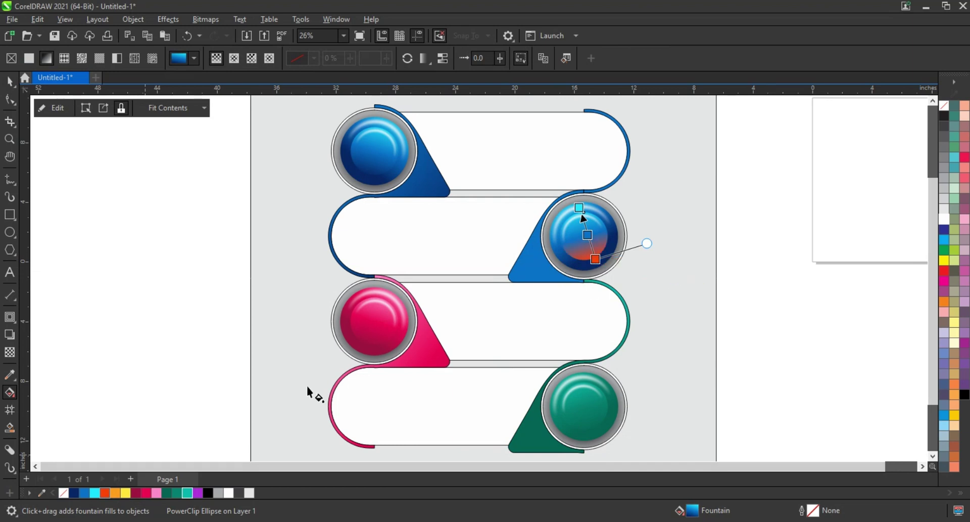
{"action": "left_click", "coordinate": [587, 234]}
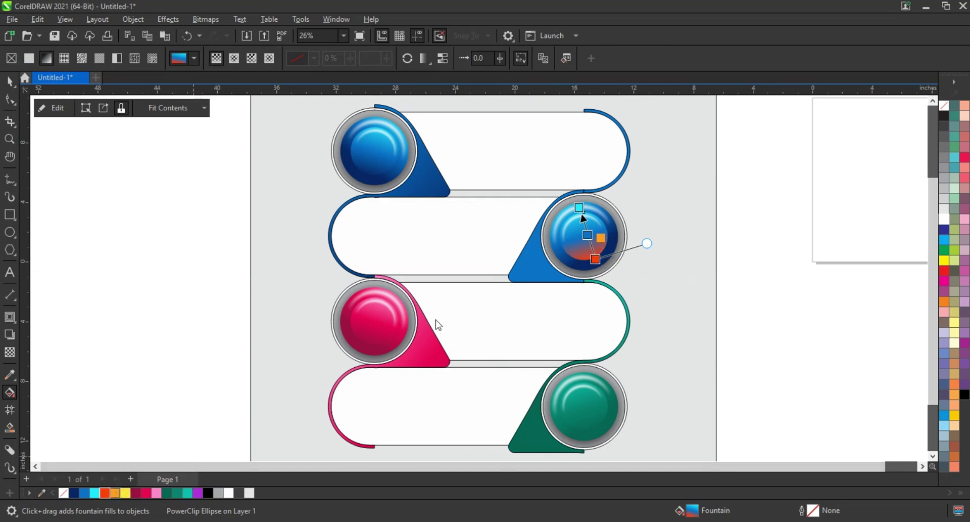
{"action": "left_click", "coordinate": [116, 493]}
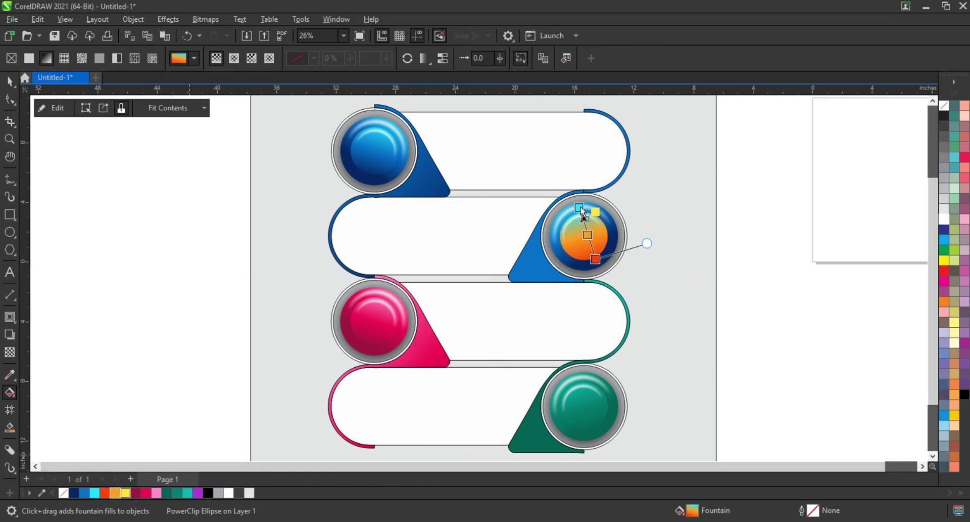
{"action": "left_click_drag", "start_coordinate": [130, 496], "coordinate": [580, 208]}
{"action": "left_click", "coordinate": [616, 229]}
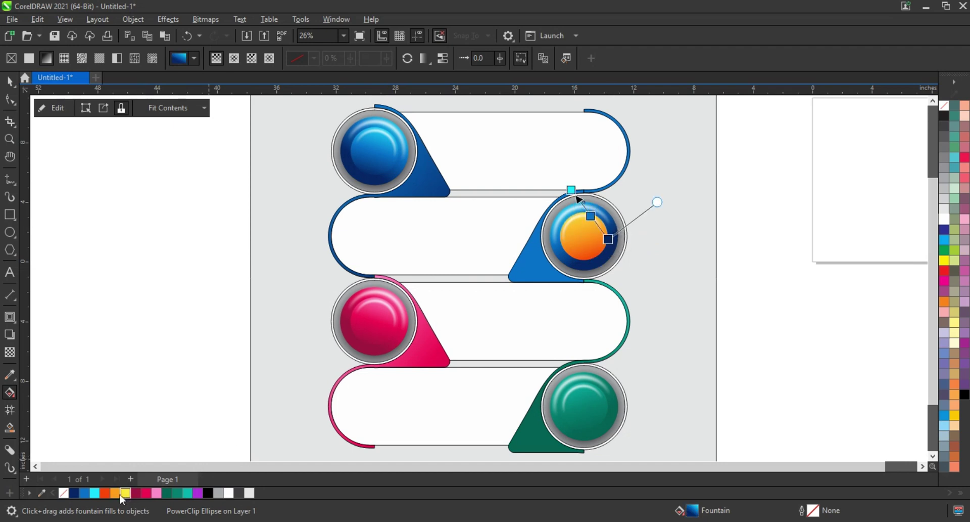
{"action": "left_click_drag", "start_coordinate": [105, 493], "coordinate": [609, 239]}
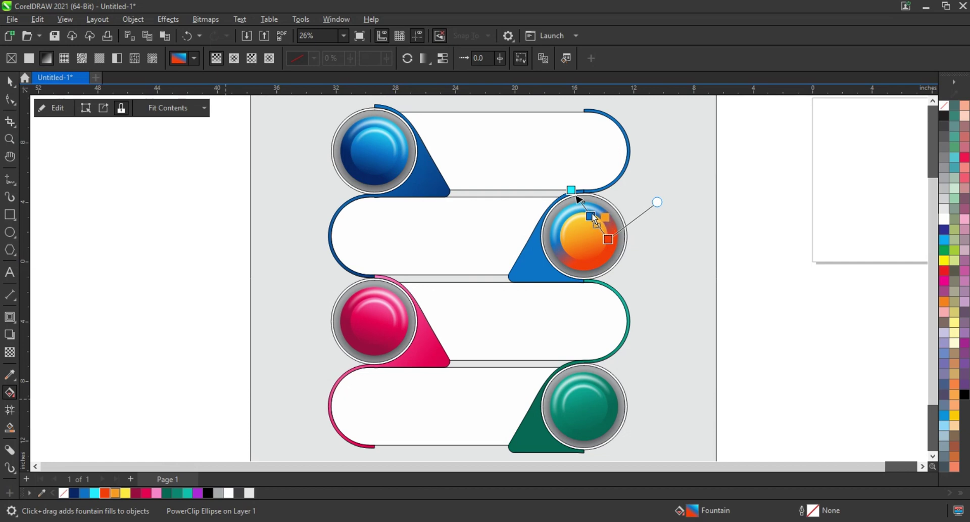
{"action": "mouse_move", "coordinate": [180, 465]}
{"action": "left_mouse_down"}
{"action": "mouse_move", "coordinate": [591, 215]}
{"action": "mouse_move", "coordinate": [574, 191]}
{"action": "left_mouse_up"}
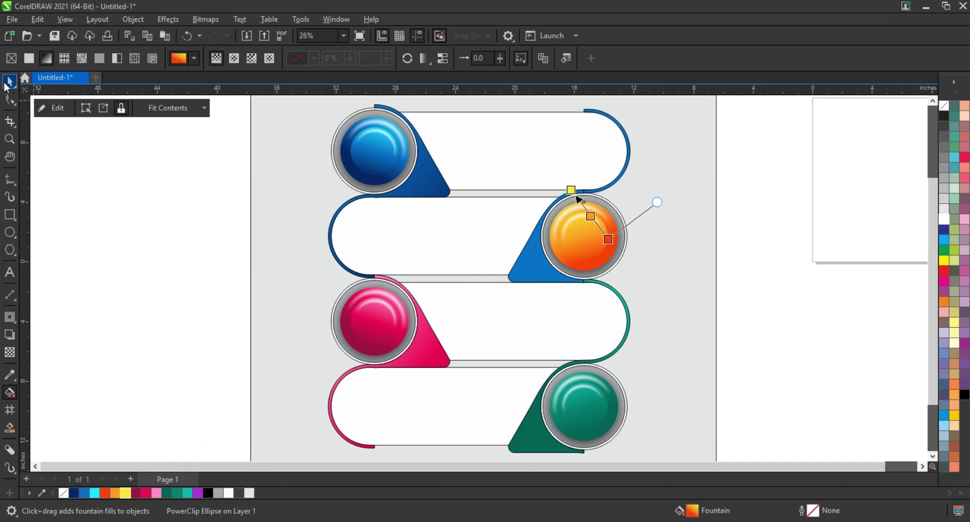
{"action": "left_click", "coordinate": [10, 81]}
{"action": "left_click", "coordinate": [599, 188]}
- Combine the top-right arc and orange button's tail with Ctrl+L and copy the orange fill
{"action": "left_click", "coordinate": [525, 277], "text": "shift"}
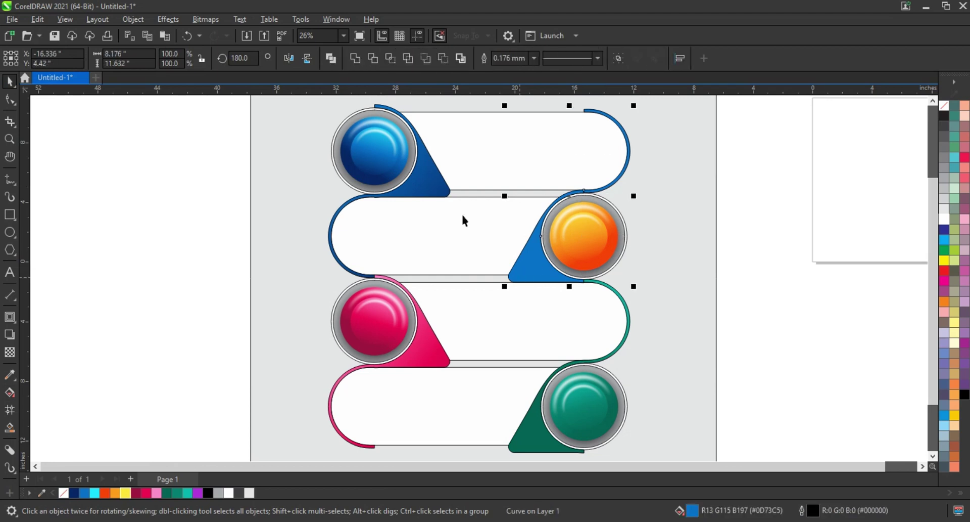
{"action": "key", "text": "ctrl+l"}
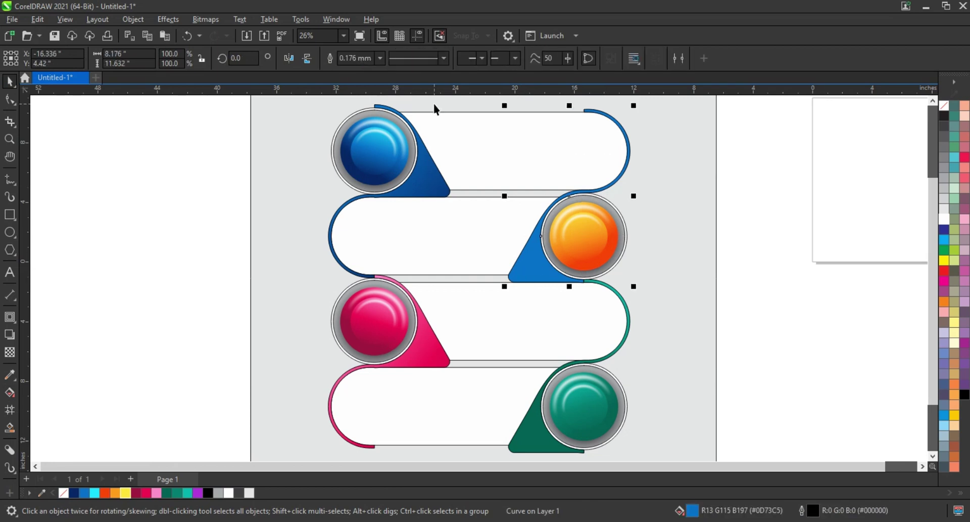
{"action": "left_click", "coordinate": [37, 19]}
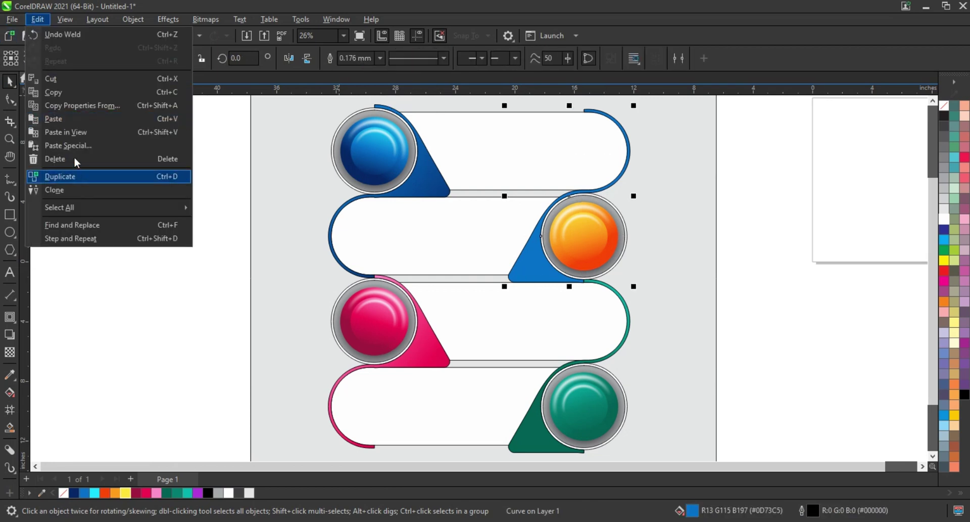
{"action": "left_click", "coordinate": [61, 104]}
{"action": "left_click", "coordinate": [503, 286]}
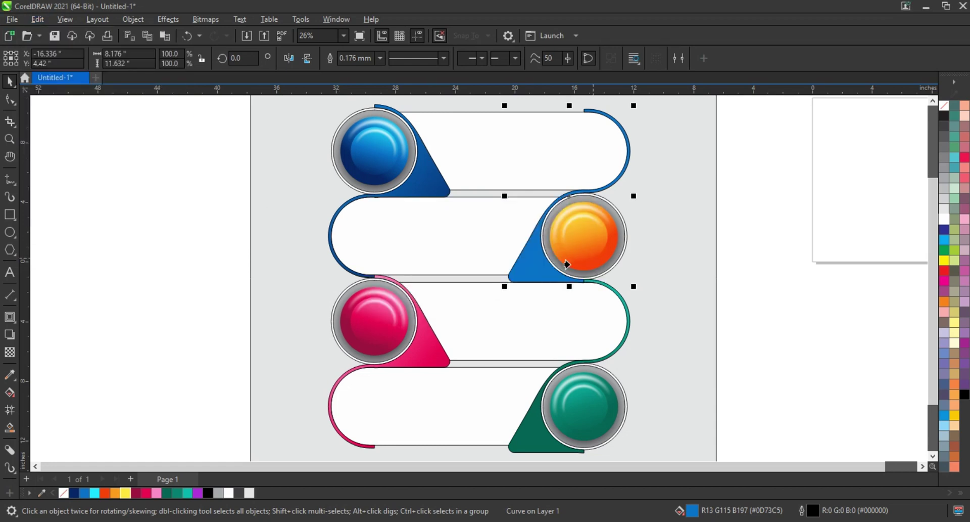
{"action": "left_click", "coordinate": [595, 283]}
{"action": "scroll", "coordinate": [508, 310], "scroll_direction": "down", "scroll_amount": 2}
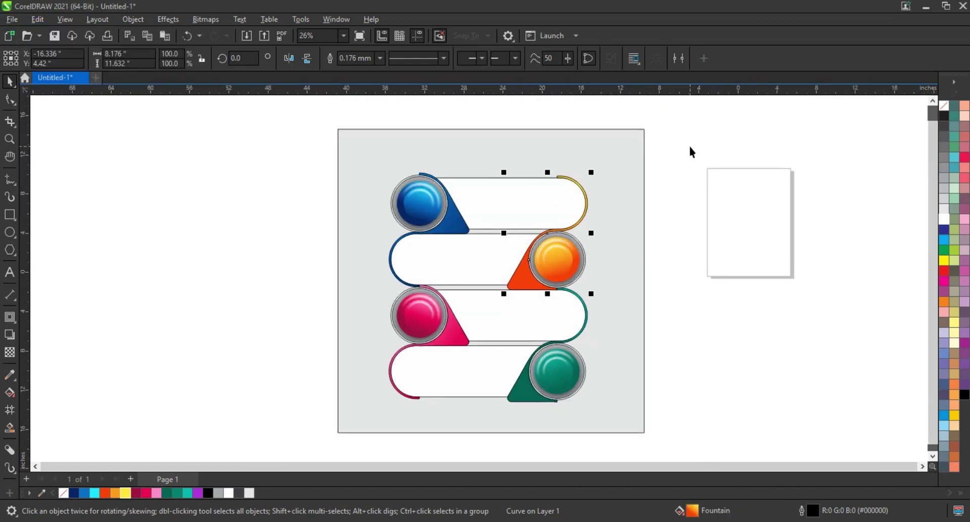
- Angle the merged curve's orange gradient toward the top-right arc end
{"action": "key", "text": "g"}
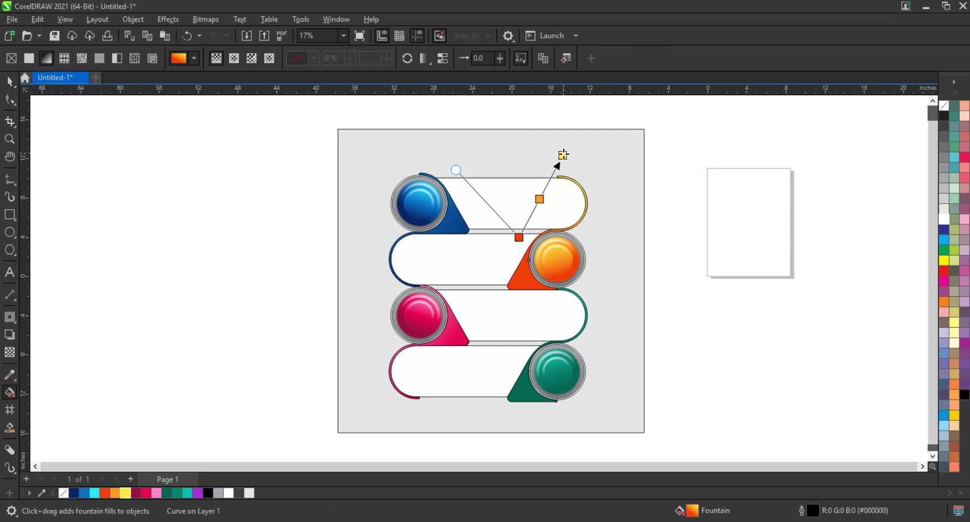
{"action": "left_click_drag", "start_coordinate": [559, 153], "coordinate": [647, 123]}
{"action": "left_click", "coordinate": [10, 82]}
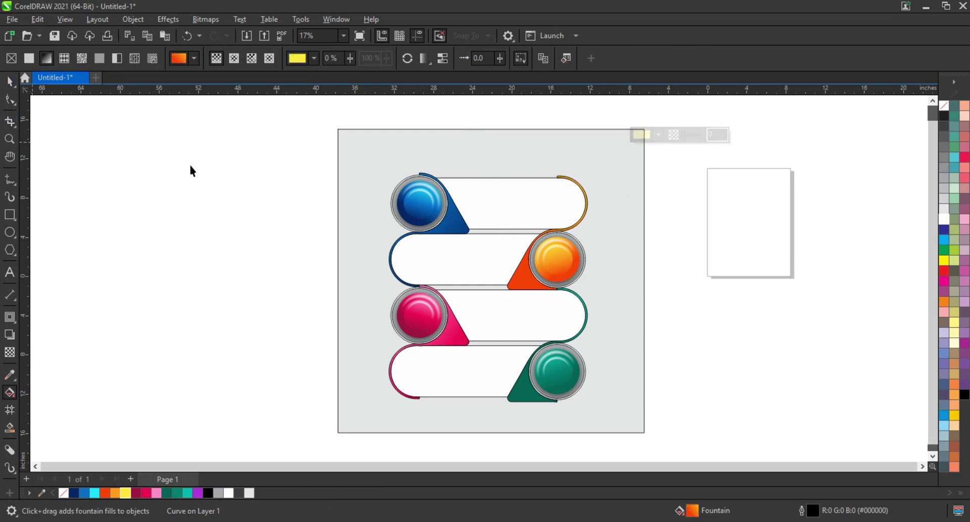
{"action": "left_click_drag", "start_coordinate": [206, 148], "coordinate": [614, 417]}
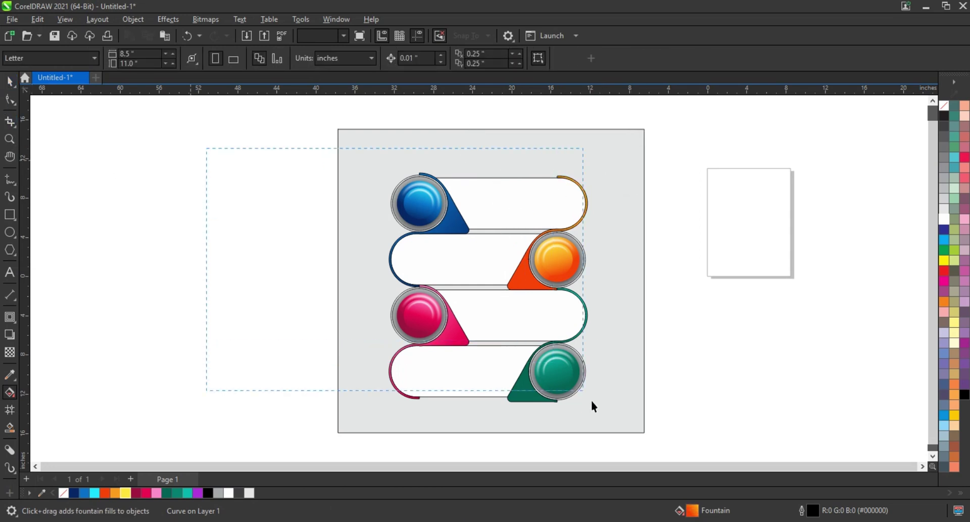
- Remove all outlines and widen the grey background rectangle to about 34.7 inches
{"action": "right_click", "coordinate": [944, 105]}
{"action": "left_click", "coordinate": [889, 114]}
{"action": "left_click", "coordinate": [635, 310]}
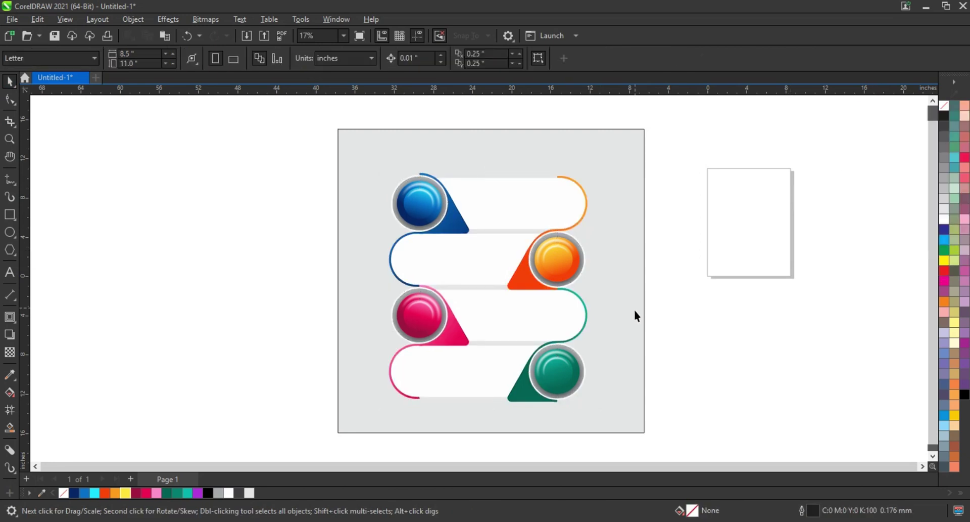
{"action": "left_click_drag", "start_coordinate": [649, 280], "coordinate": [666, 278]}
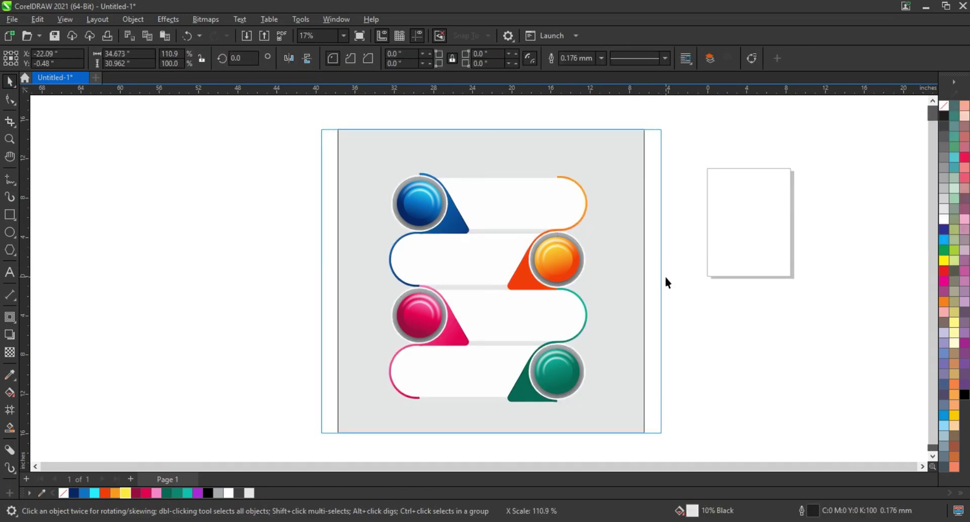
{"action": "right_click", "coordinate": [943, 107]}
{"action": "left_click", "coordinate": [941, 114]}
{"action": "key", "text": "Escape"}
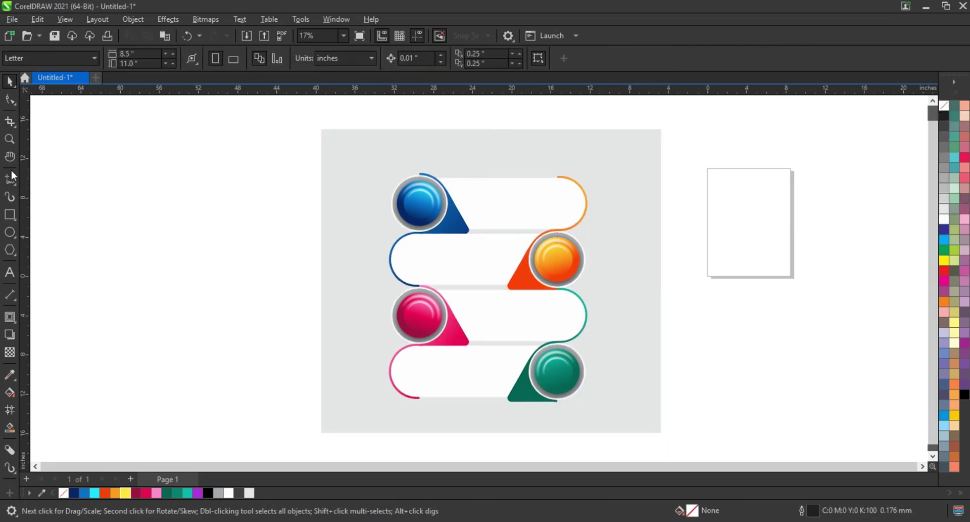
{"action": "left_click", "coordinate": [9, 139]}
{"action": "left_click_drag", "start_coordinate": [352, 158], "coordinate": [650, 414]}
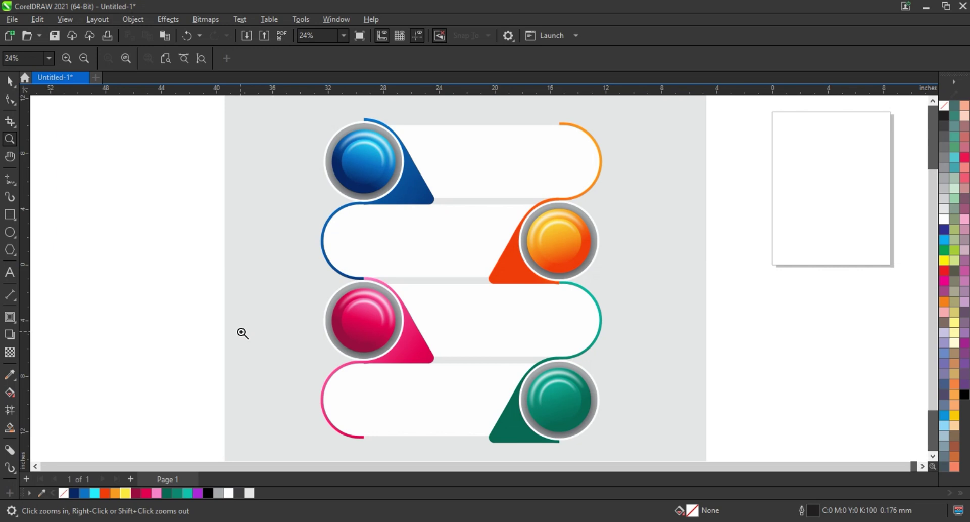
- Add white number text 01–04 at about 102 pt, with 01 centred on the blue button
{"action": "left_click", "coordinate": [10, 273]}
{"action": "left_click", "coordinate": [88, 273]}
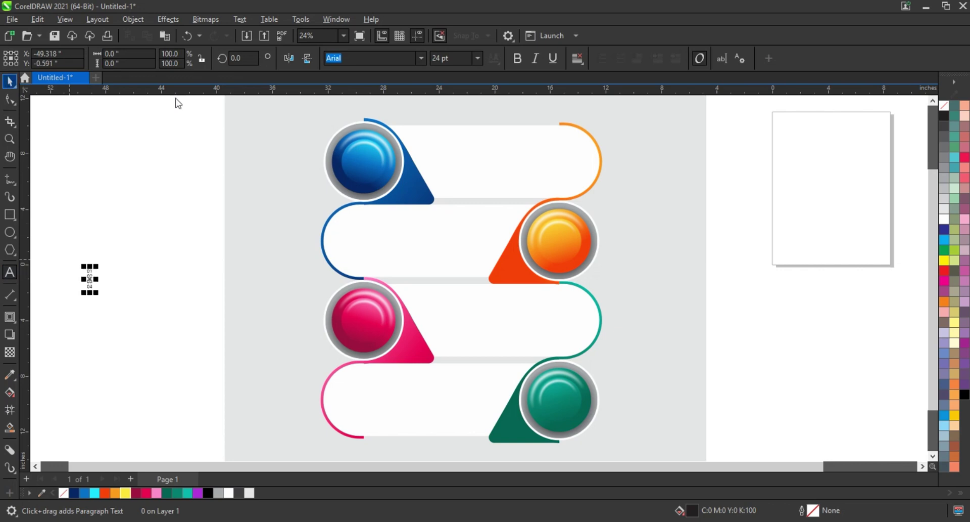
{"action": "left_click_drag", "start_coordinate": [96, 292], "coordinate": [134, 335]}
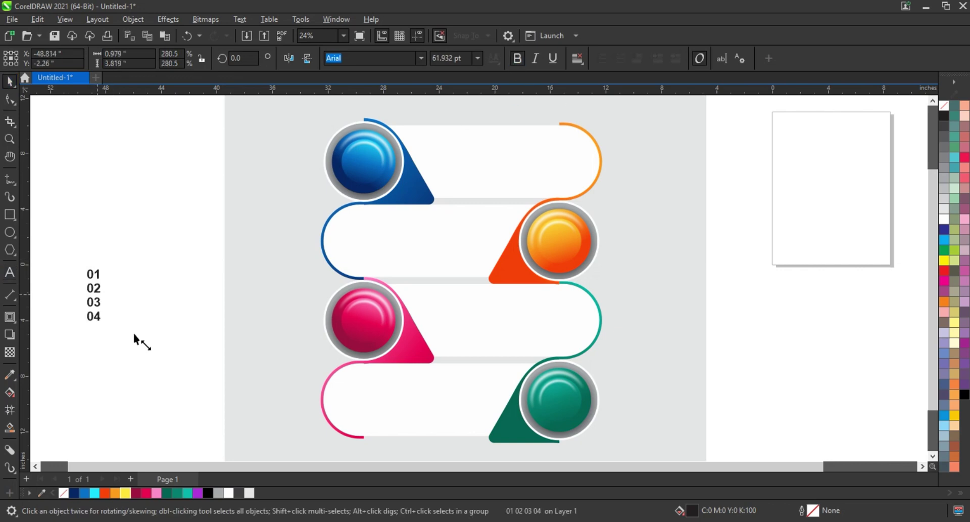
{"action": "left_click_drag", "start_coordinate": [94, 295], "coordinate": [373, 186]}
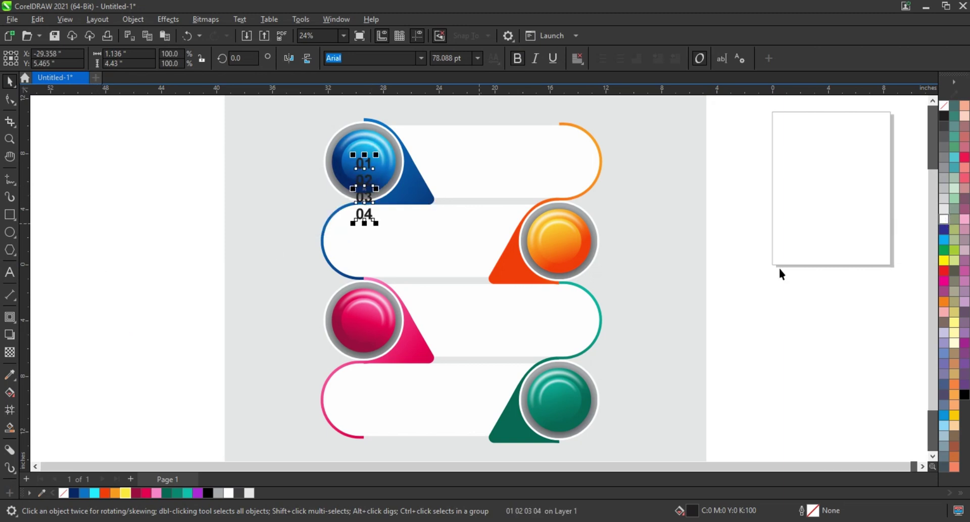
{"action": "left_click", "coordinate": [944, 219]}
{"action": "left_click_drag", "start_coordinate": [377, 223], "coordinate": [387, 242]}
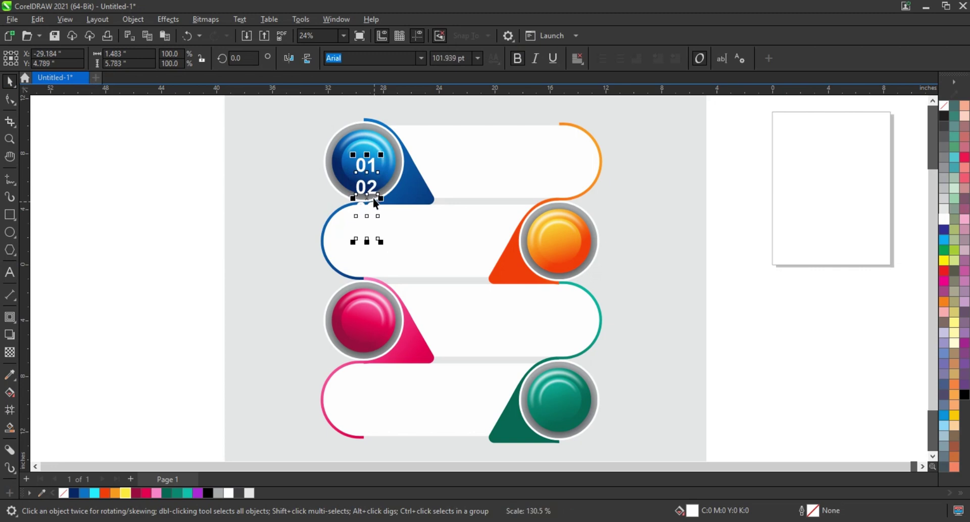
{"action": "left_click_drag", "start_coordinate": [374, 201], "coordinate": [373, 196]}
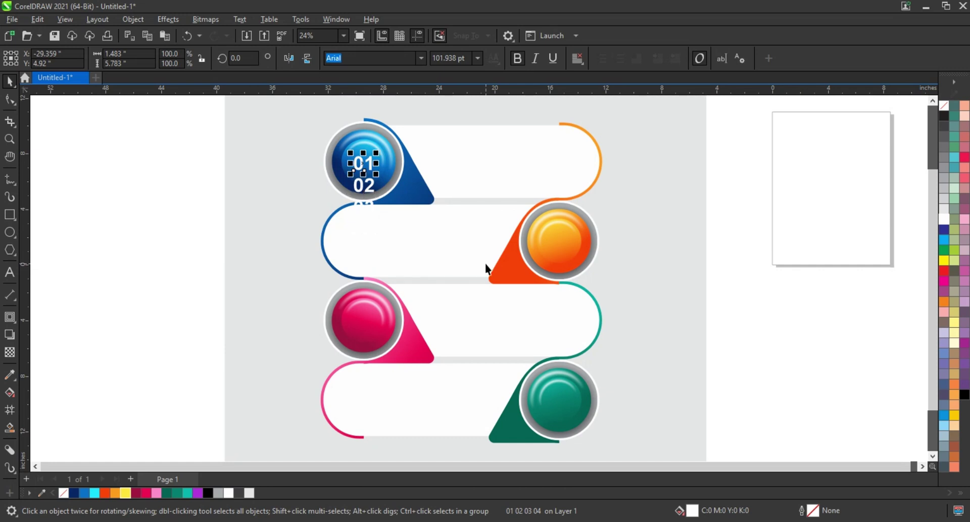
- Move 02, 03 and 04 onto the orange, pink and green buttons
{"action": "left_click", "coordinate": [374, 196]}
{"action": "left_click_drag", "start_coordinate": [374, 196], "coordinate": [566, 246]}
{"action": "left_click_drag", "start_coordinate": [367, 202], "coordinate": [373, 326]}
{"action": "left_click", "coordinate": [242, 283]}
{"action": "left_click", "coordinate": [359, 250]}
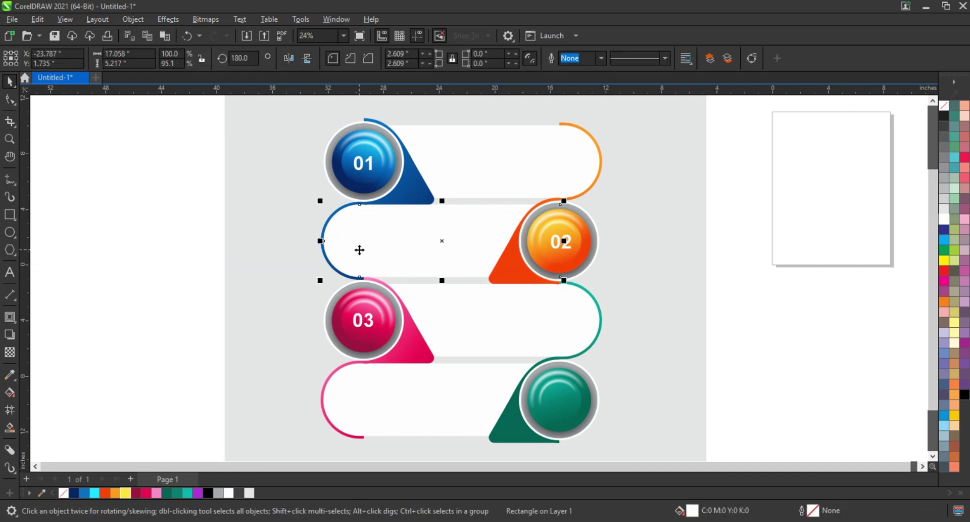
{"action": "left_click_drag", "start_coordinate": [158, 219], "coordinate": [411, 281]}
{"action": "left_click_drag", "start_coordinate": [366, 228], "coordinate": [560, 401]}
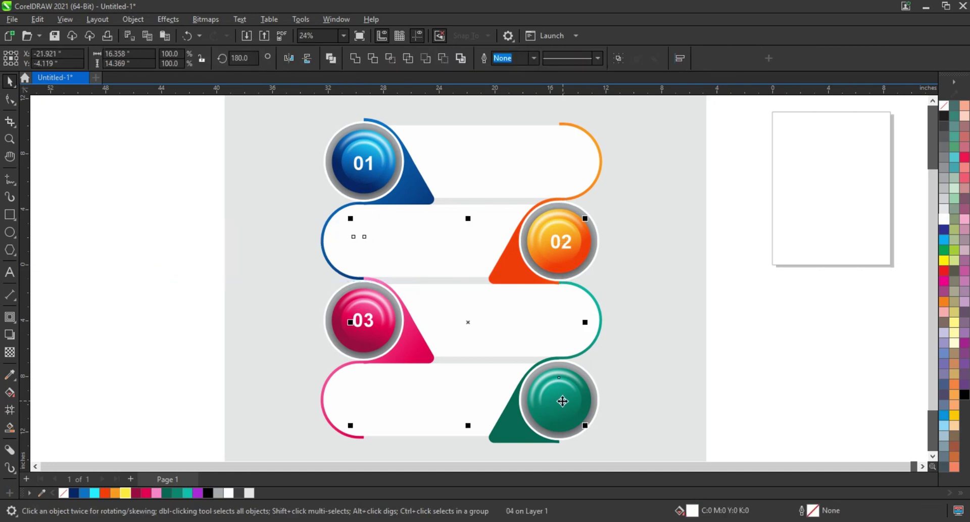
{"action": "left_click", "coordinate": [773, 347]}
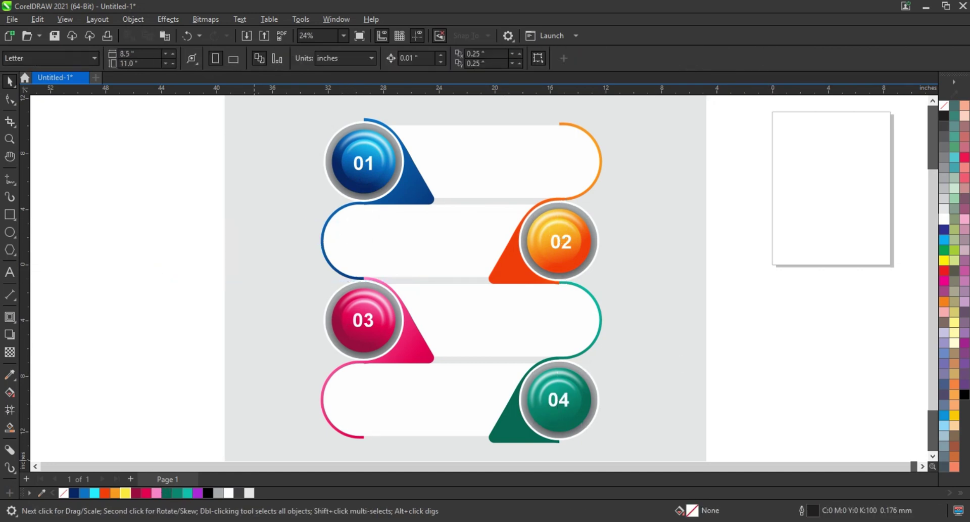
- Zoom in on the finished infographic with the Zoom tool
{"action": "scroll", "coordinate": [117, 311], "scroll_direction": "down", "scroll_amount": 1}
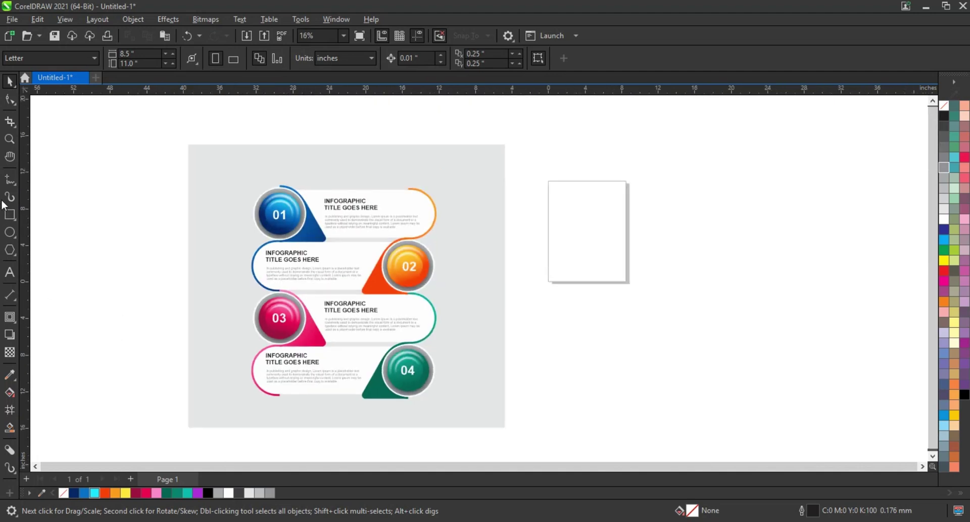
{"action": "left_click", "coordinate": [9, 139]}
{"action": "left_click_drag", "start_coordinate": [202, 145], "coordinate": [544, 420]}
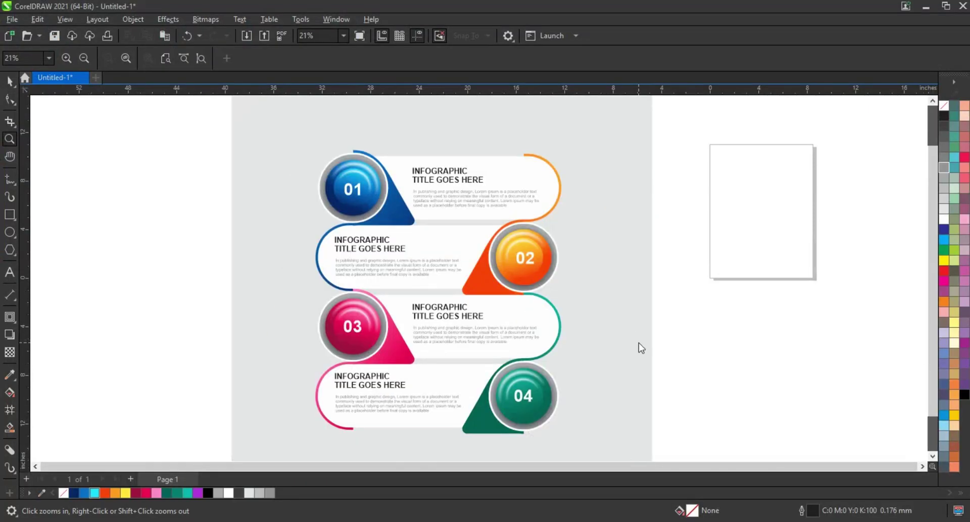
- Save the drawing as a CDR file
{"action": "key", "text": "ctrl+s"}
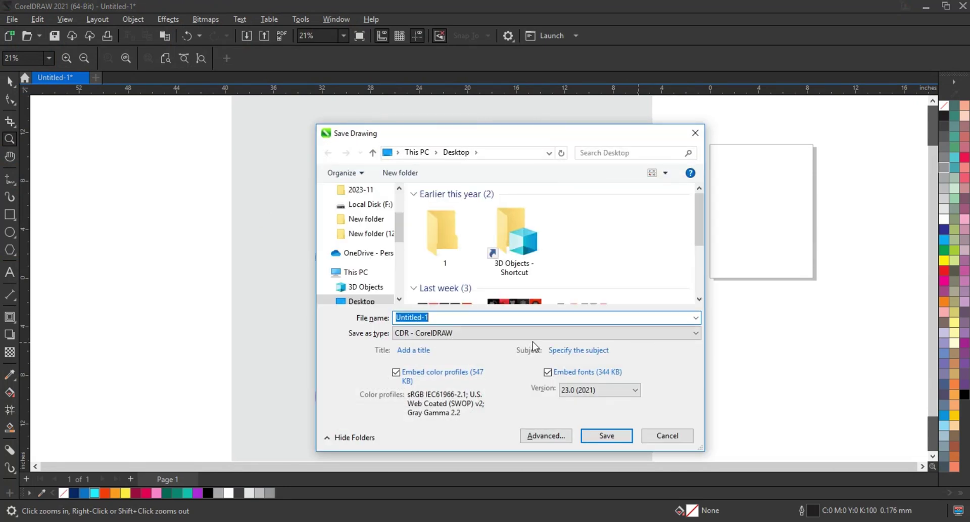
{"action": "type", "text": "cdf"}
{"action": "key", "text": "Return"}
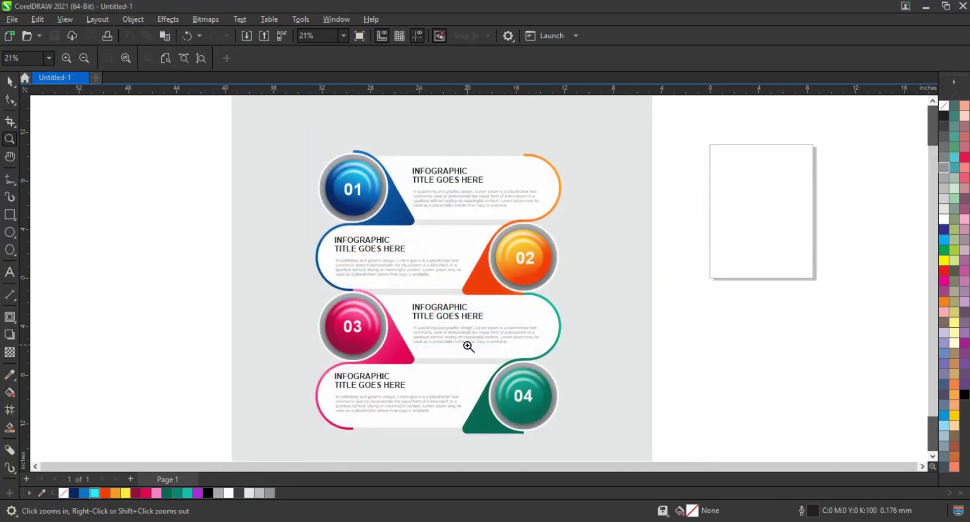